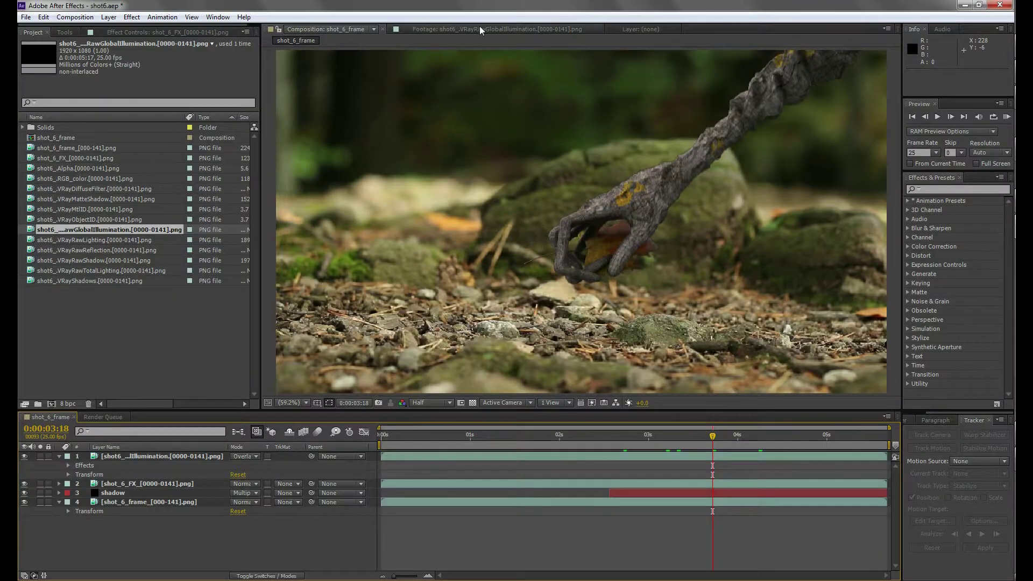
Step: Open the VRayRawGlobalIllumination footage for viewing and scrub back through its frames
click(483, 29)
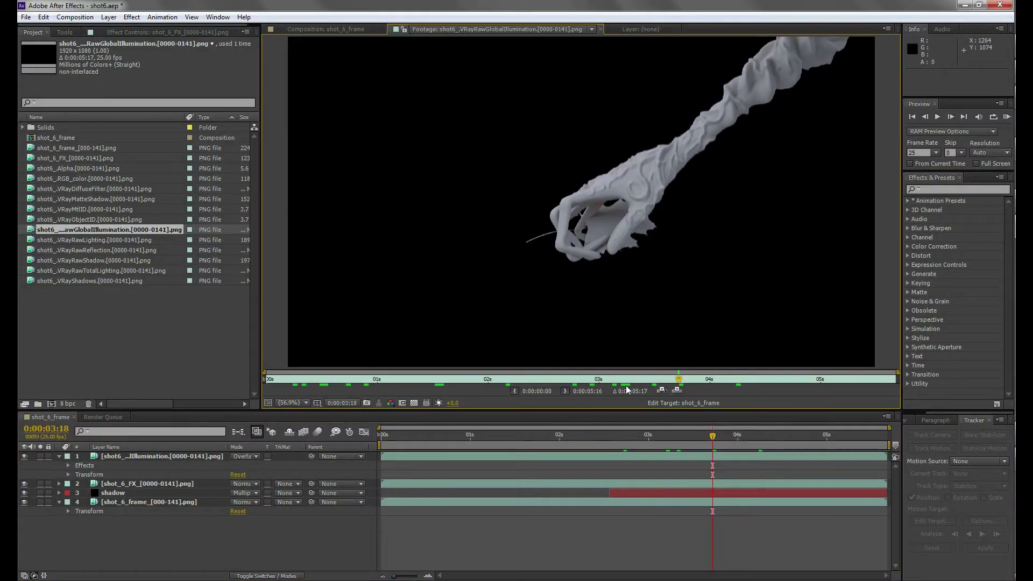
drag(685, 391, 619, 397)
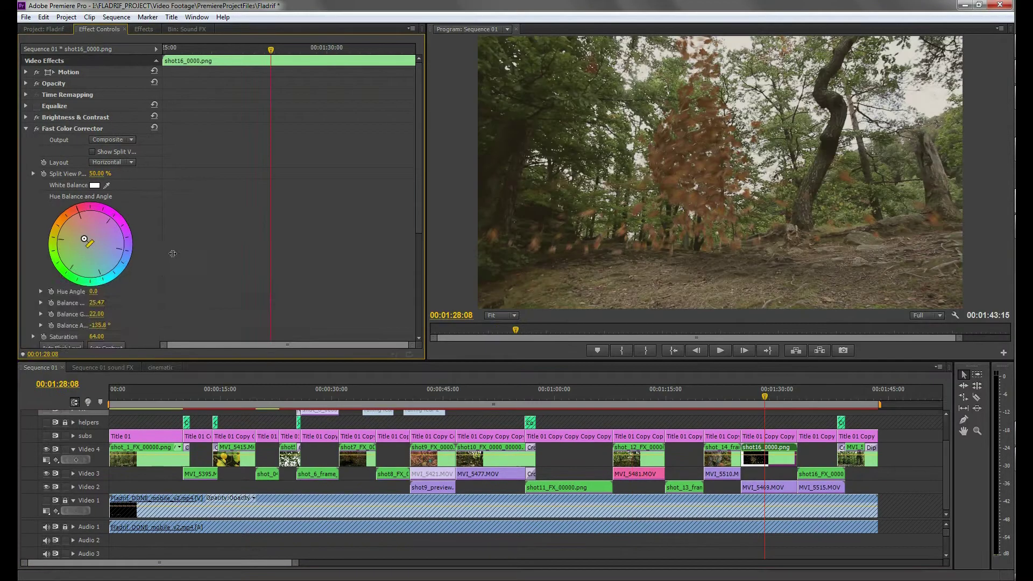
Step: Switch to Premiere Pro and look through the video effects applied to the shot16_0000.png clip
drag(280, 254, 296, 257)
drag(418, 194, 418, 251)
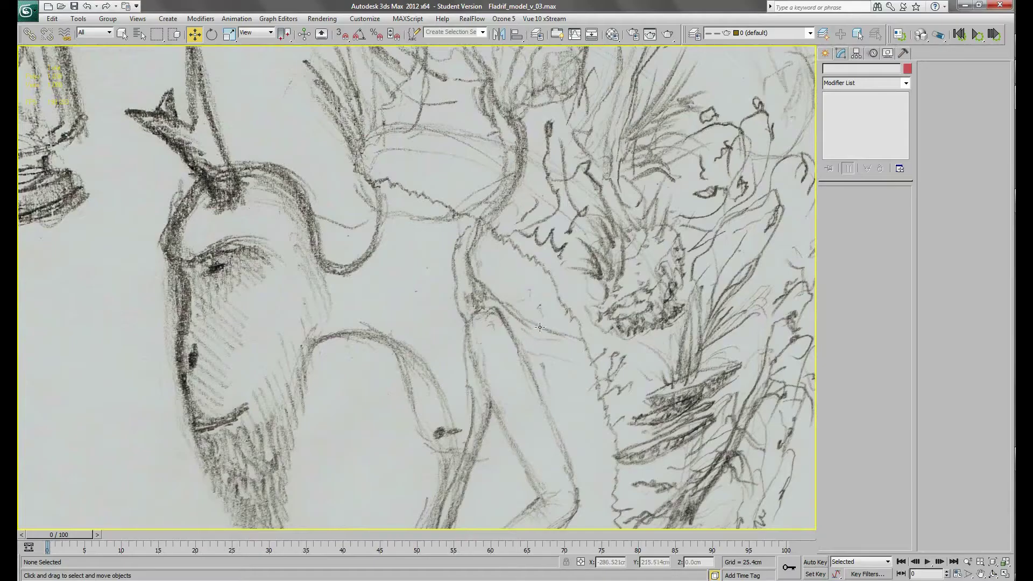
Step: Review the tree creature concept art, then examine the low-poly body against the reference sketches in 3ds Max
scroll(498, 303, down, 5)
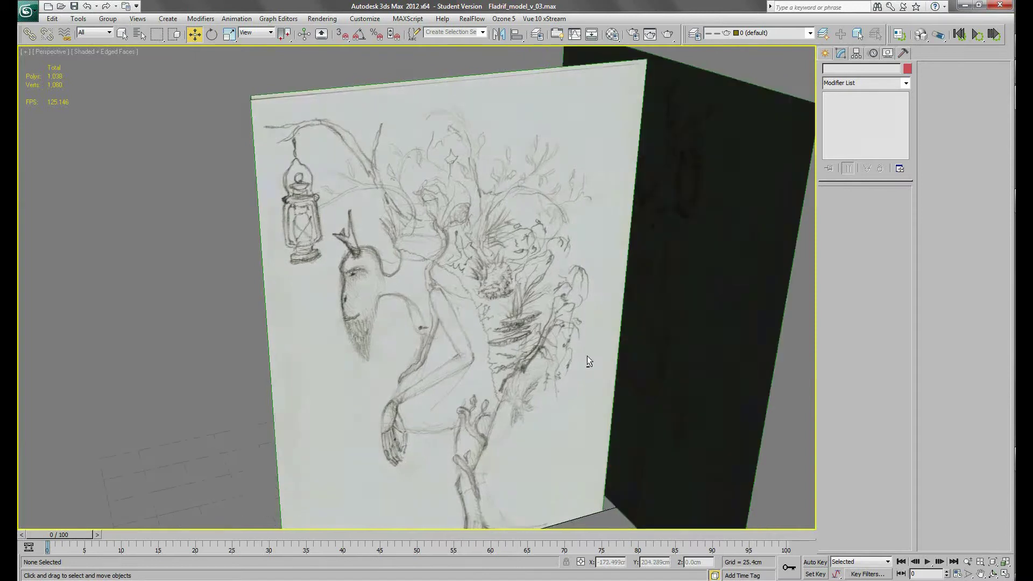
alt+middle_drag(586, 356, 576, 340)
scroll(559, 321, down, 5)
mouse_move(536, 292)
alt+middle_down()
mouse_move(314, 304)
mouse_move(396, 353)
mouse_move(558, 348)
alt+middle_up()
middle_drag(407, 297, 410, 290)
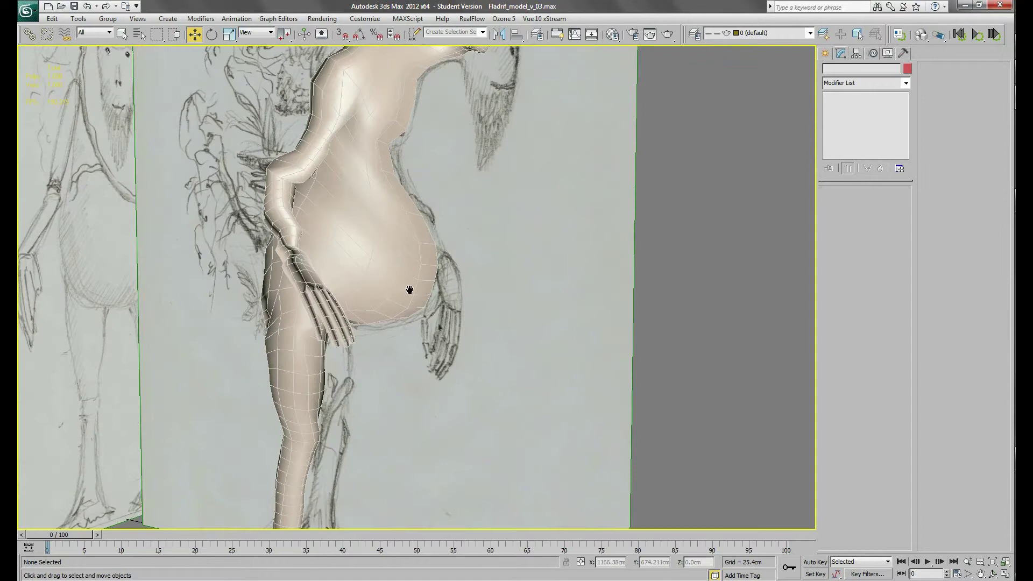
alt+middle_drag(321, 311, 373, 288)
mouse_move(374, 288)
middle_down()
mouse_move(463, 327)
mouse_move(405, 326)
mouse_move(440, 292)
middle_up()
scroll(465, 327, down, 4)
scroll(437, 334, down, 5)
alt+middle_drag(436, 343, 415, 318)
middle_drag(414, 318, 451, 317)
scroll(420, 332, up, 5)
scroll(439, 343, up, 2)
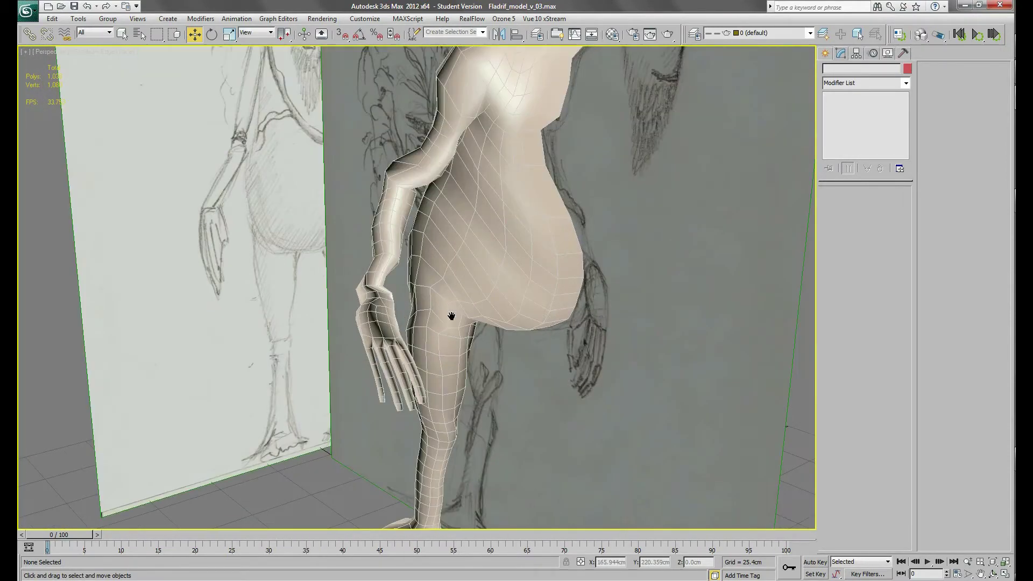
Step: Examine the low-poly character's legs, arm and torso from several angles beside the reference planes
scroll(521, 295, down, 8)
mouse_move(480, 280)
alt+middle_down()
mouse_move(417, 309)
mouse_move(480, 302)
mouse_move(492, 327)
alt+middle_up()
scroll(492, 321, up, 10)
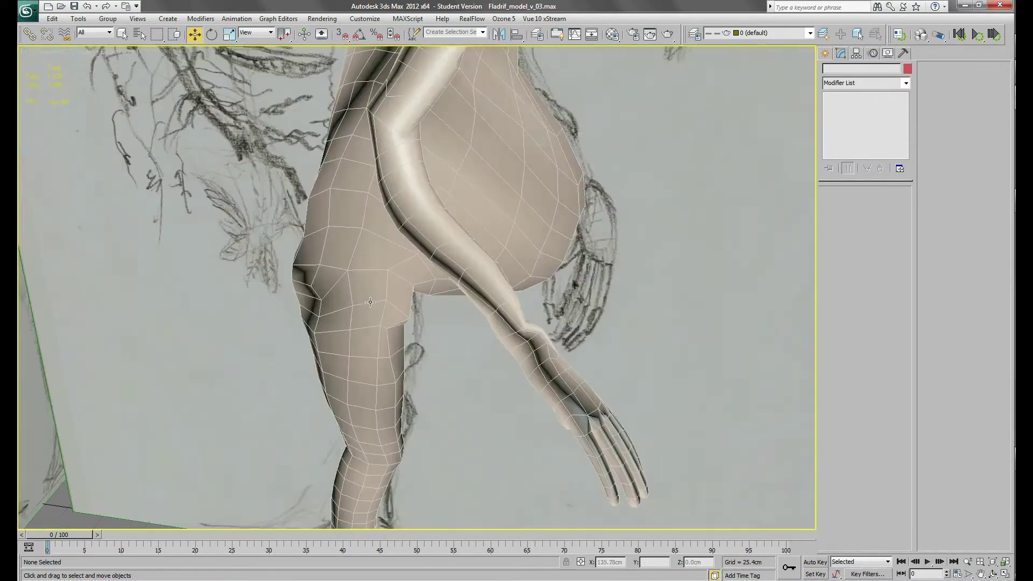
scroll(443, 373, down, 8)
scroll(475, 355, up, 4)
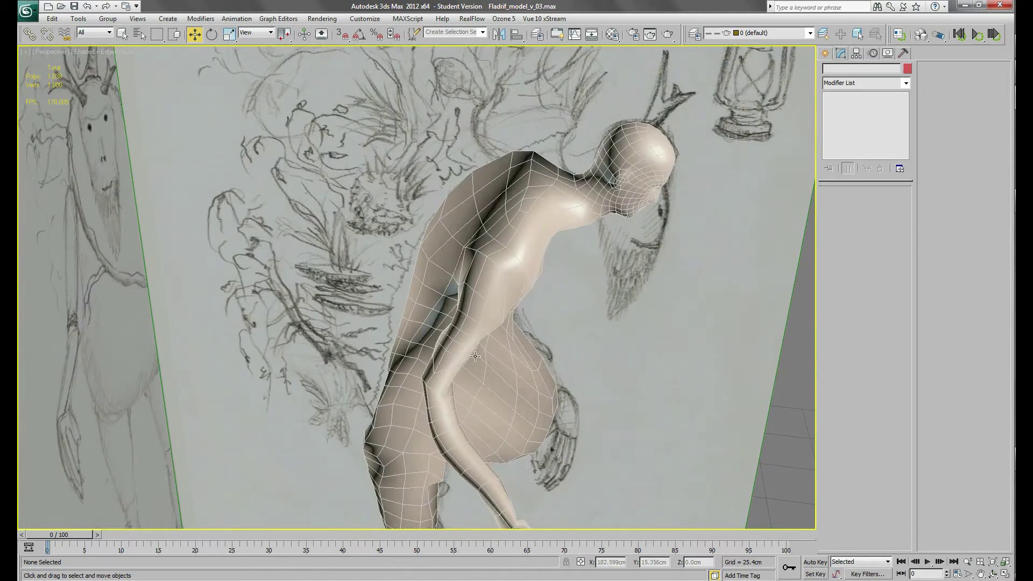
mouse_move(561, 355)
alt+middle_down()
mouse_move(453, 349)
mouse_move(573, 348)
alt+middle_up()
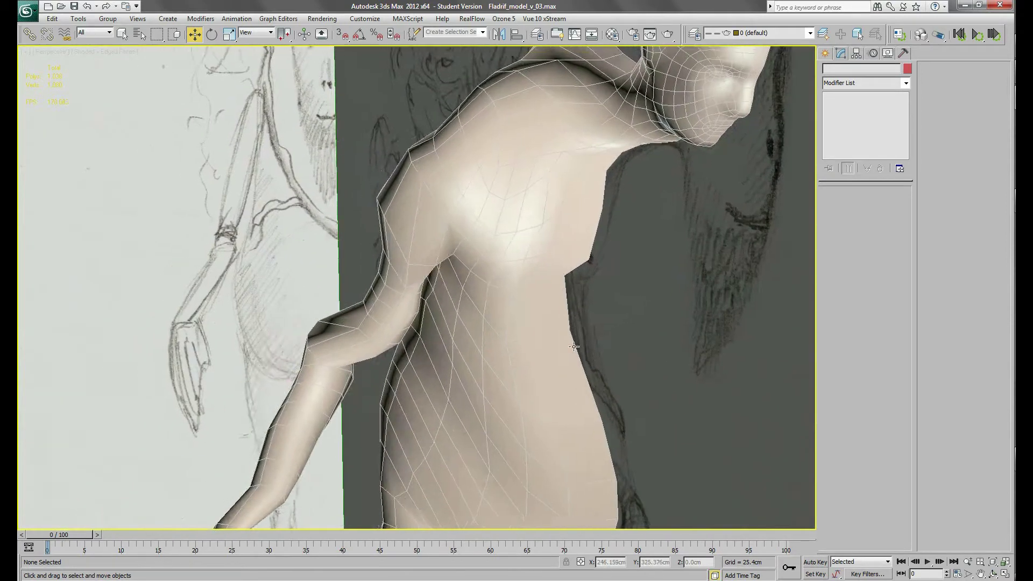
scroll(573, 348, down, 5)
mouse_move(436, 356)
middle_down()
mouse_move(504, 349)
mouse_move(486, 350)
middle_up()
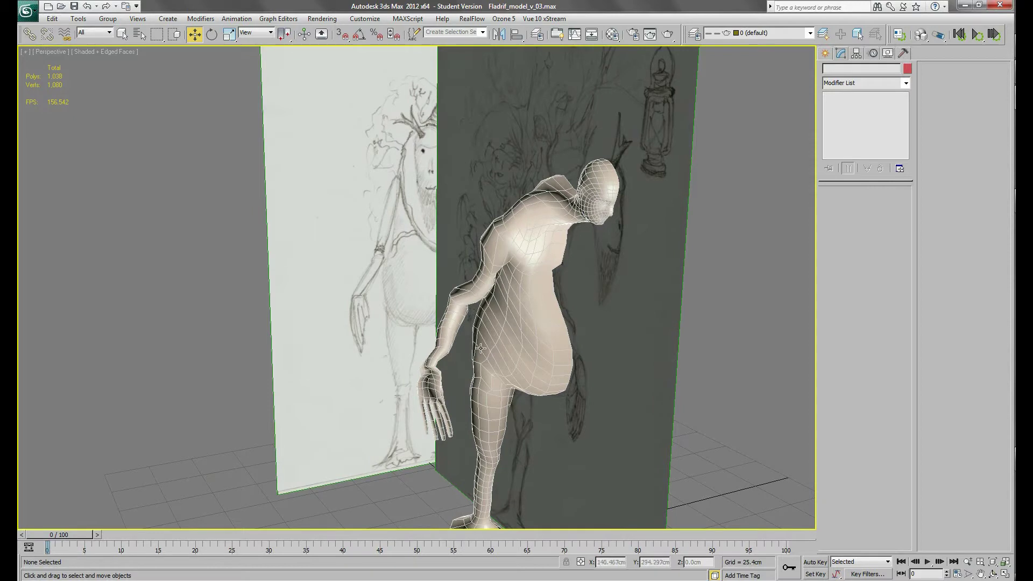
alt+middle_drag(476, 343, 453, 353)
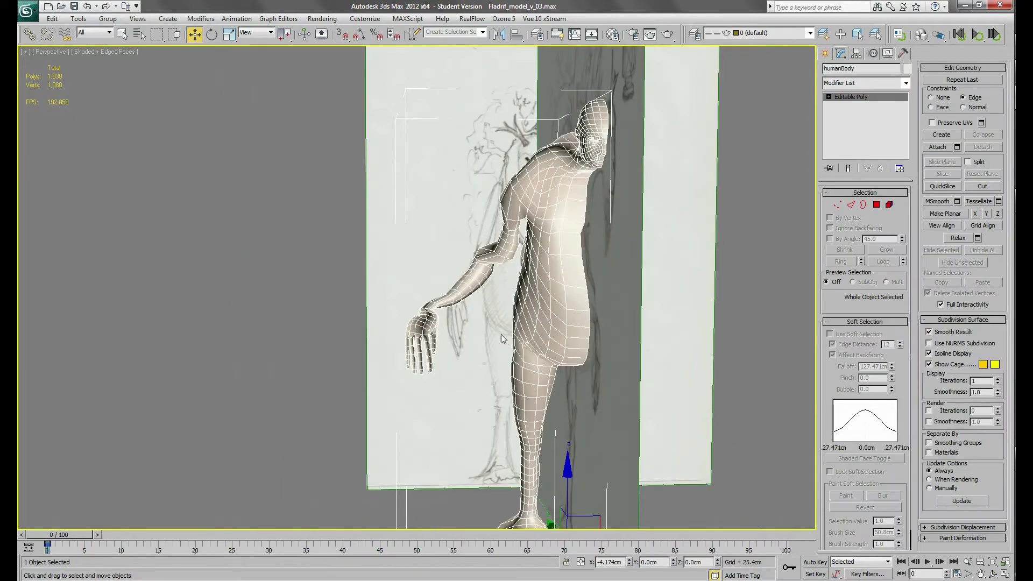
alt+middle_drag(502, 336, 430, 376)
Step: Enable soft selection for the humanBody vertices and move the hand vertices upward with falloff along the arm
click(838, 205)
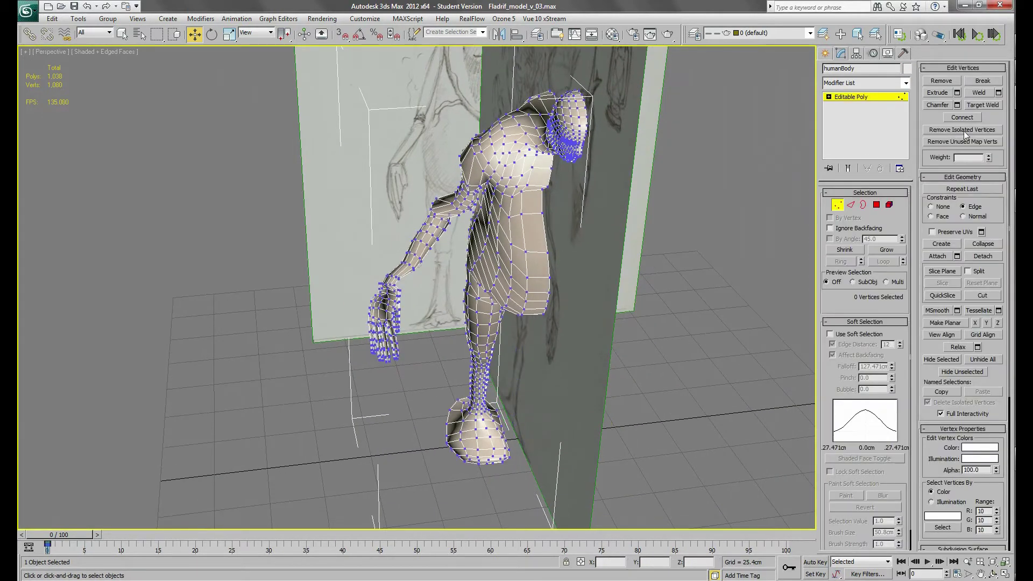
alt+middle_drag(462, 344, 422, 366)
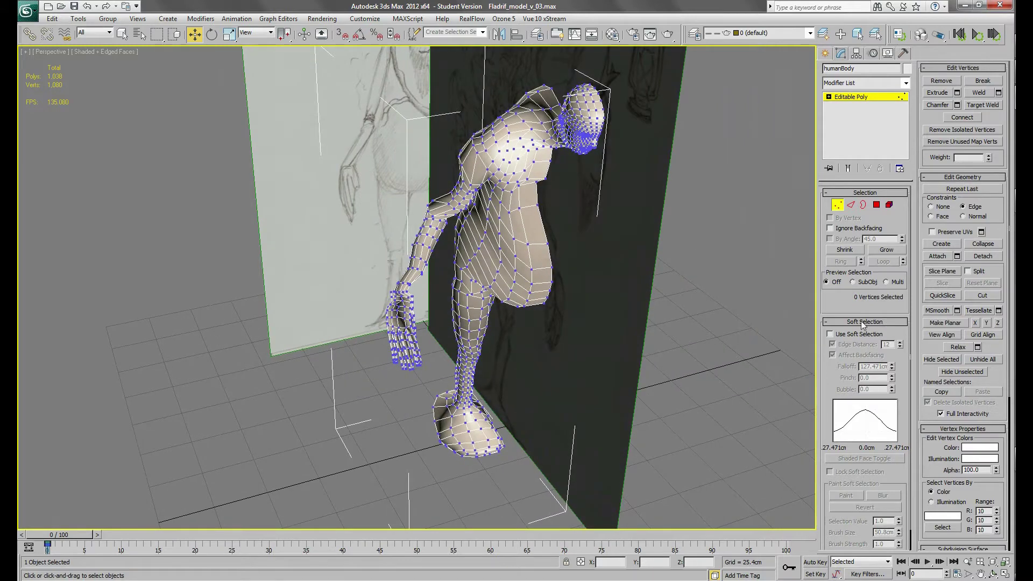
click(830, 334)
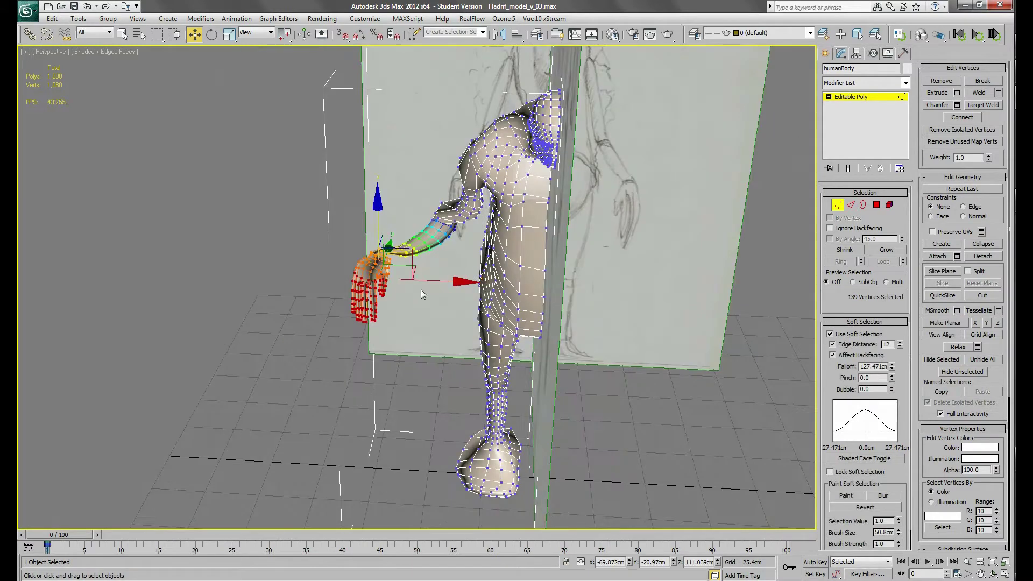
drag(438, 281, 479, 282)
alt+middle_drag(478, 282, 377, 225)
drag(416, 226, 417, 210)
alt+middle_drag(340, 330, 412, 289)
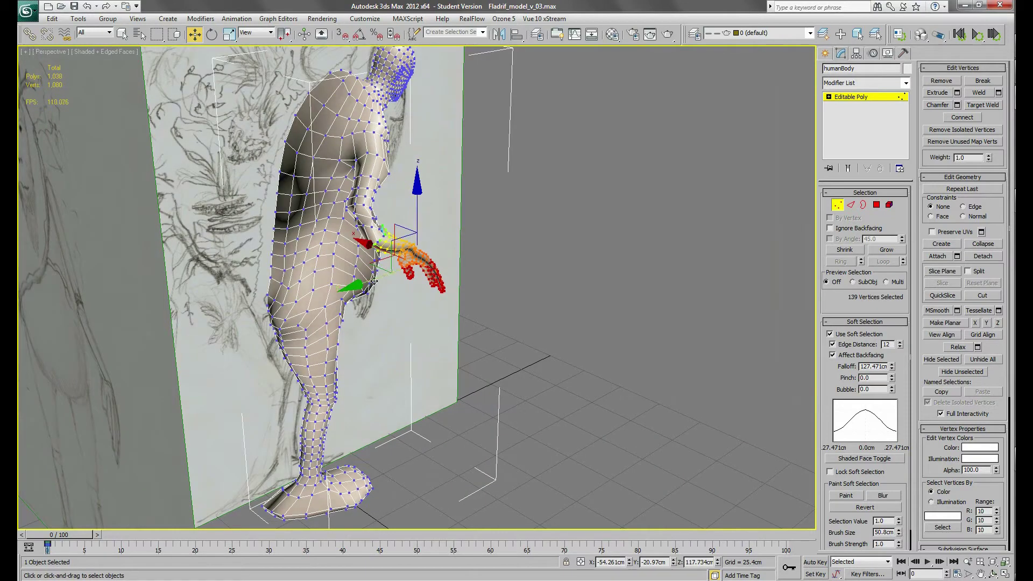
Step: Adjust the soft-selected hand's height and clear the vertex selection
drag(384, 272, 406, 280)
alt+middle_drag(406, 279, 451, 231)
drag(437, 226, 436, 248)
alt+middle_drag(372, 396, 494, 321)
click(494, 321)
alt+middle_drag(334, 386, 452, 285)
Step: Constrain vertex movement to Edge, turn off soft selection, and slide a vertex at the elbow along its edge
scroll(452, 285, up, 3)
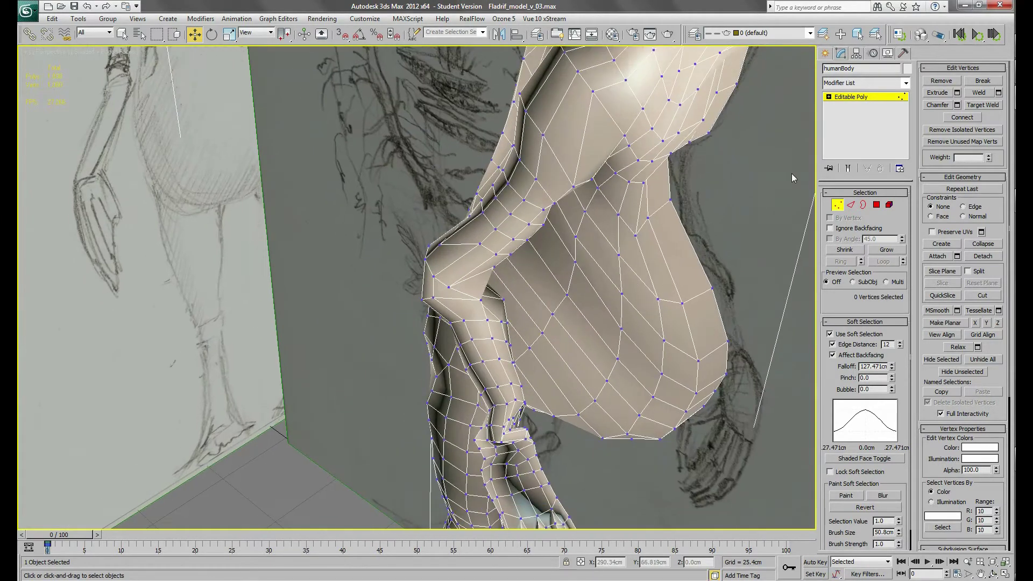
click(966, 208)
click(830, 334)
click(449, 287)
middle_drag(448, 290, 469, 263)
scroll(469, 264, up, 3)
middle_drag(556, 300, 469, 351)
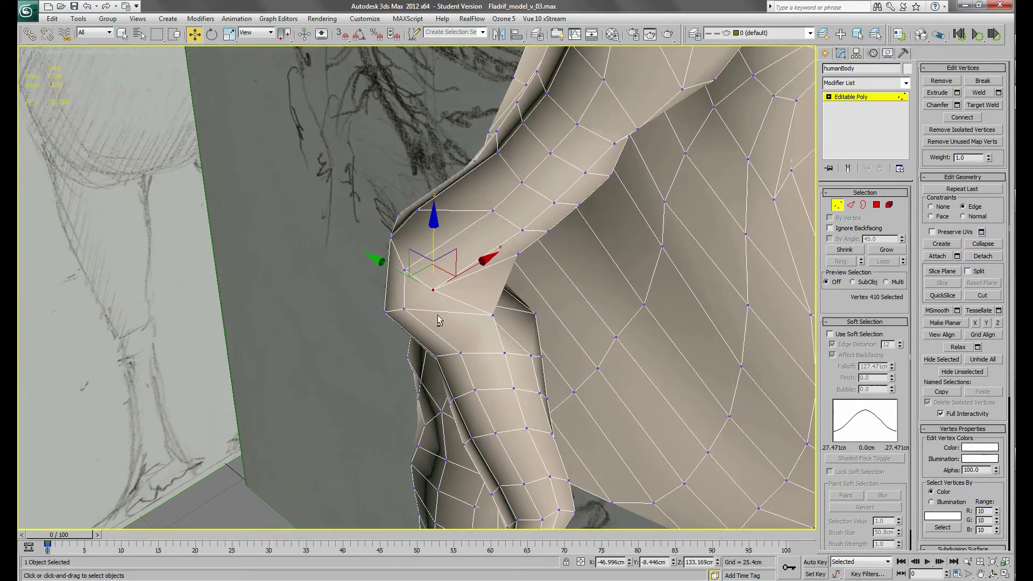
Step: Slide further vertices around the elbow along their edges to refine the arm's topology
alt+middle_drag(438, 317, 344, 304)
drag(478, 273, 518, 265)
click(479, 306)
alt+middle_drag(458, 391, 513, 398)
middle_drag(510, 340, 460, 286)
Step: Select the lower-face vertices around the nose, mouth and chin and move them toward the side-view sketch
scroll(475, 378, down, 3)
scroll(530, 355, down, 4)
scroll(461, 284, up, 8)
middle_drag(714, 212, 578, 318)
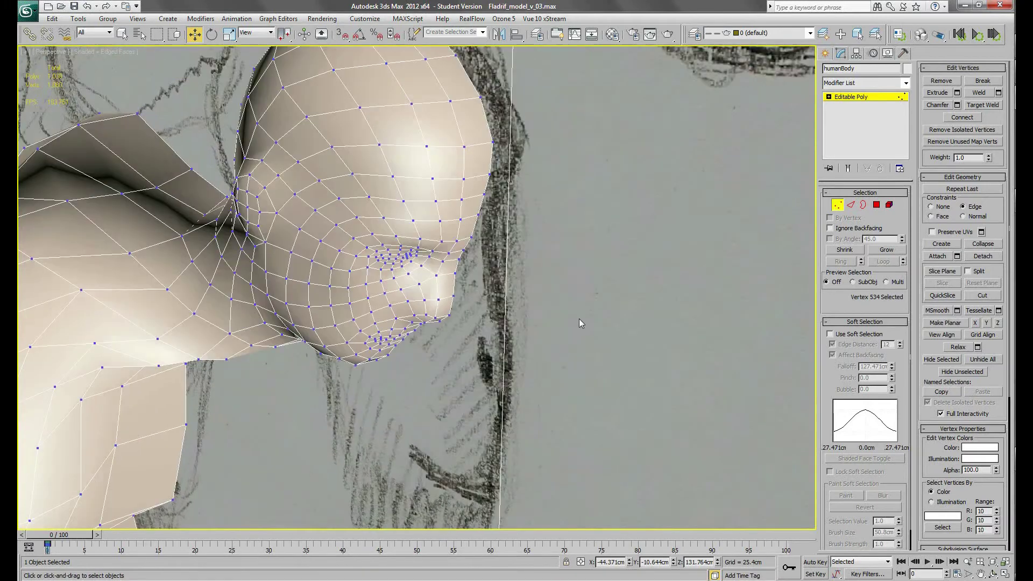
scroll(579, 318, down, 5)
alt+middle_drag(399, 299, 415, 282)
drag(467, 288, 396, 250)
alt+middle_drag(411, 310, 448, 360)
scroll(447, 360, up, 6)
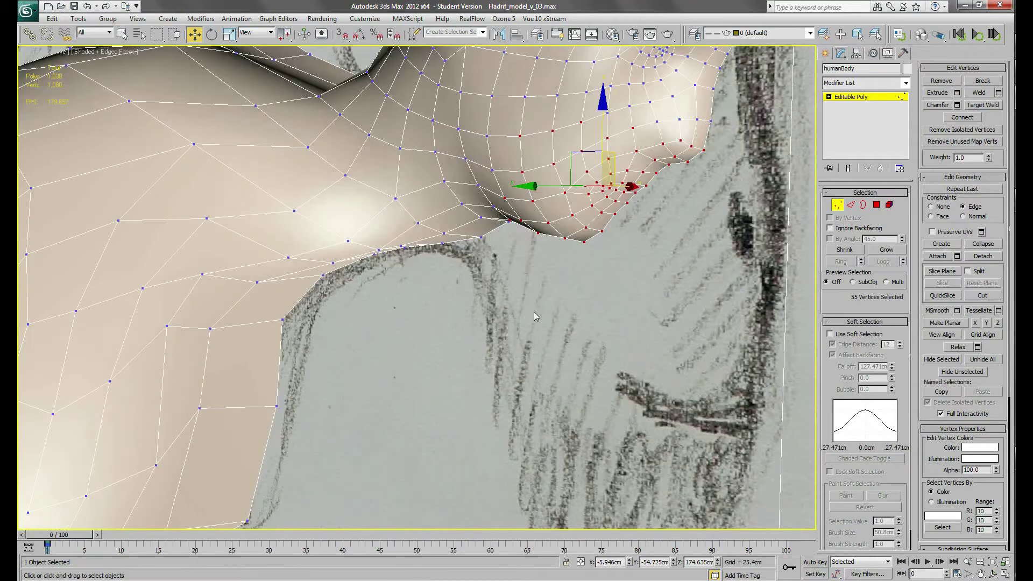
scroll(534, 312, down, 5)
middle_drag(533, 311, 495, 359)
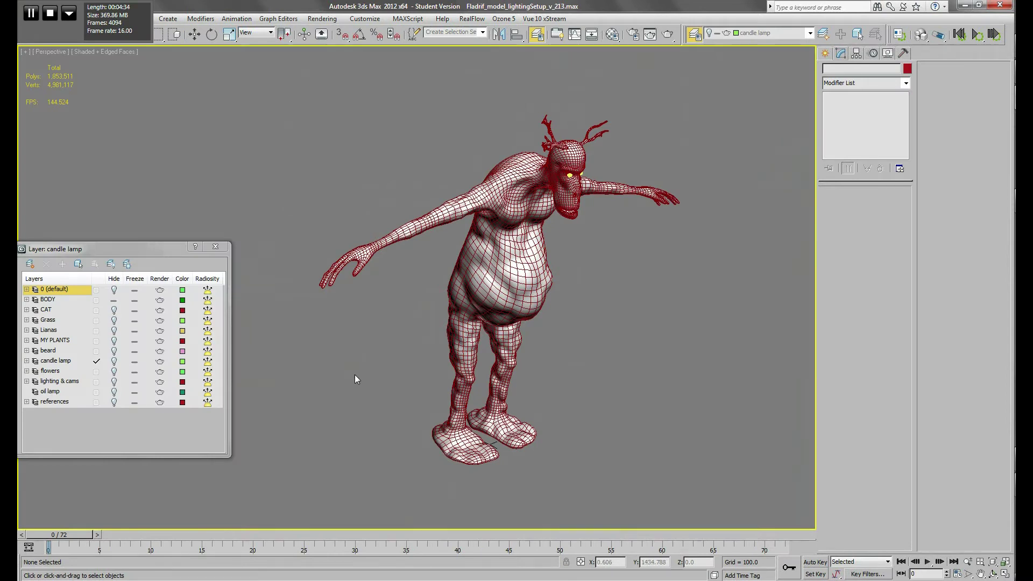
Step: Examine the finished high-poly creature body's wireframe, including the head, belly, arms and legs
alt+middle_drag(405, 342, 496, 451)
alt+middle_drag(552, 374, 539, 279)
scroll(483, 413, up, 3)
scroll(570, 315, up, 3)
middle_drag(603, 283, 548, 325)
scroll(532, 341, down, 3)
alt+middle_drag(625, 320, 546, 395)
middle_drag(545, 396, 540, 366)
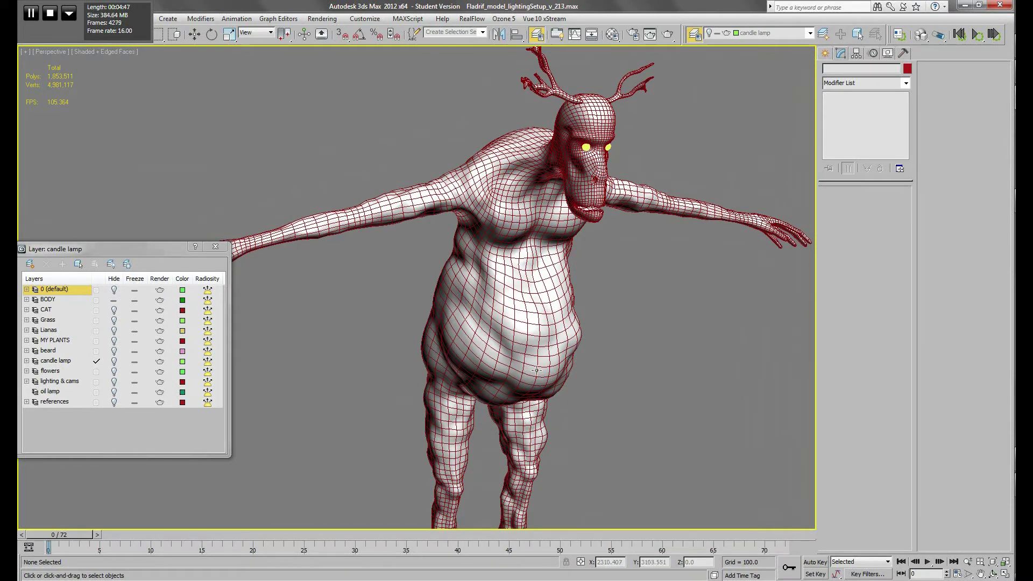
middle_drag(532, 378, 526, 329)
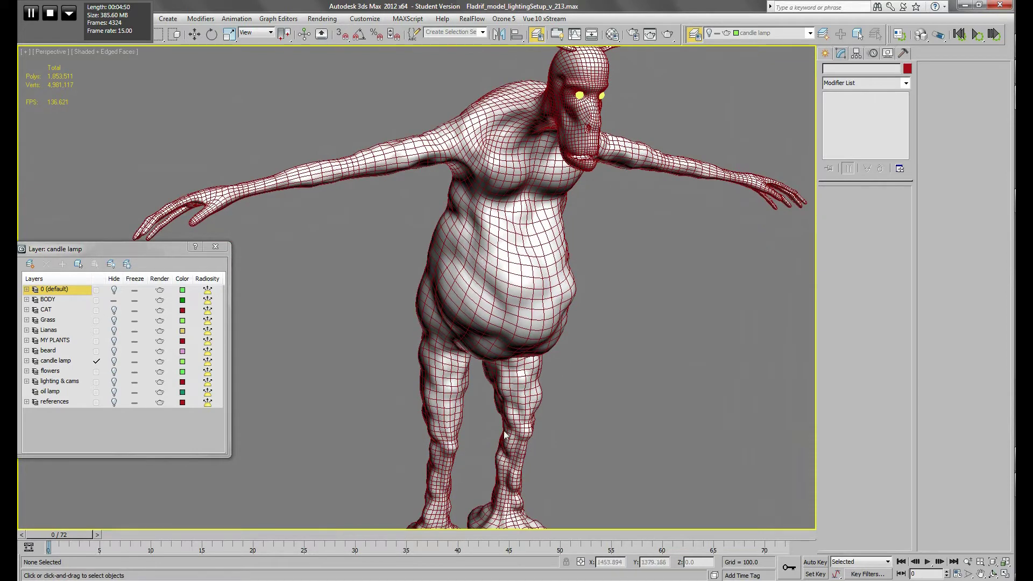
alt+middle_drag(504, 435, 554, 371)
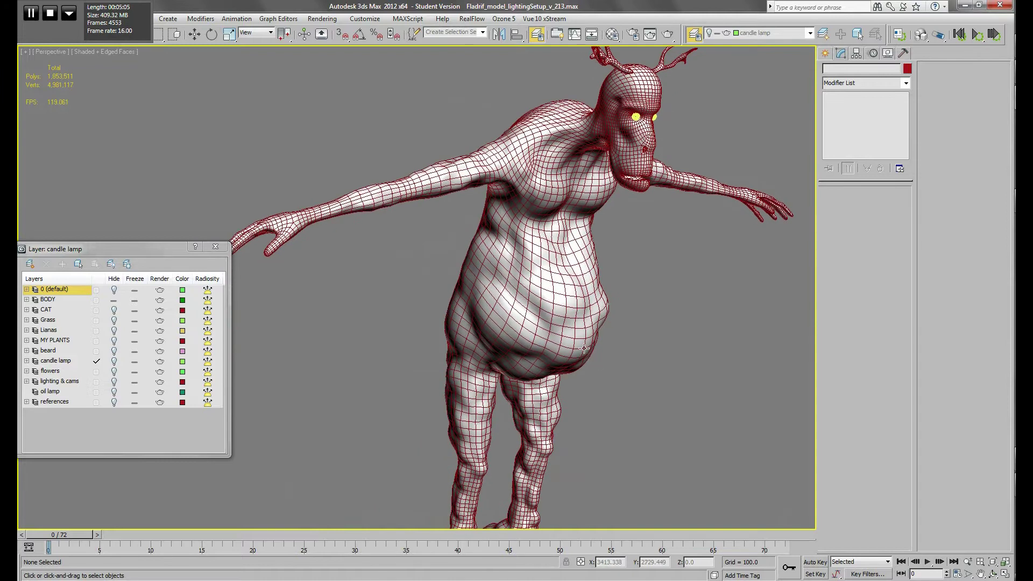
alt+middle_drag(547, 300, 493, 405)
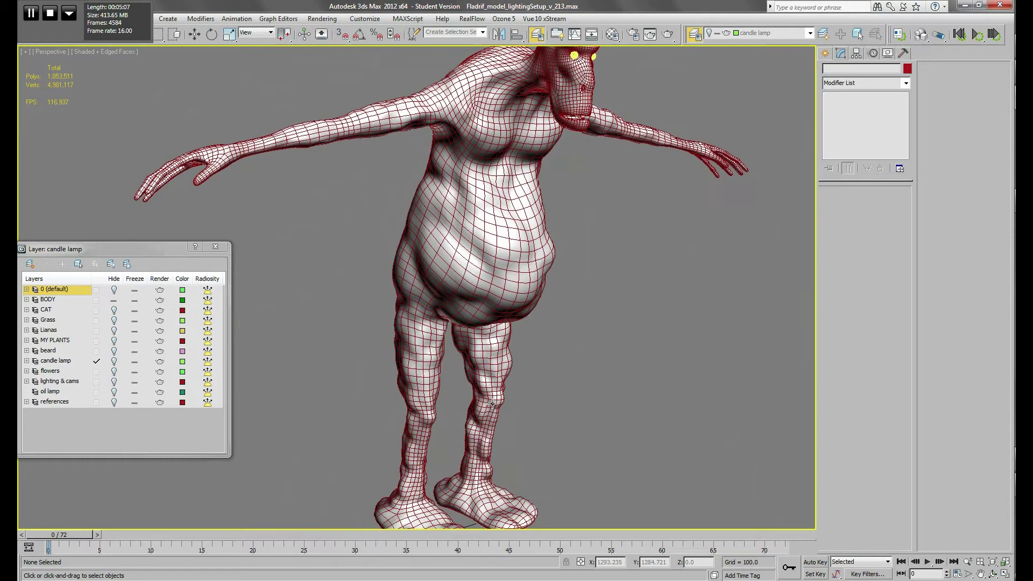
key(z)
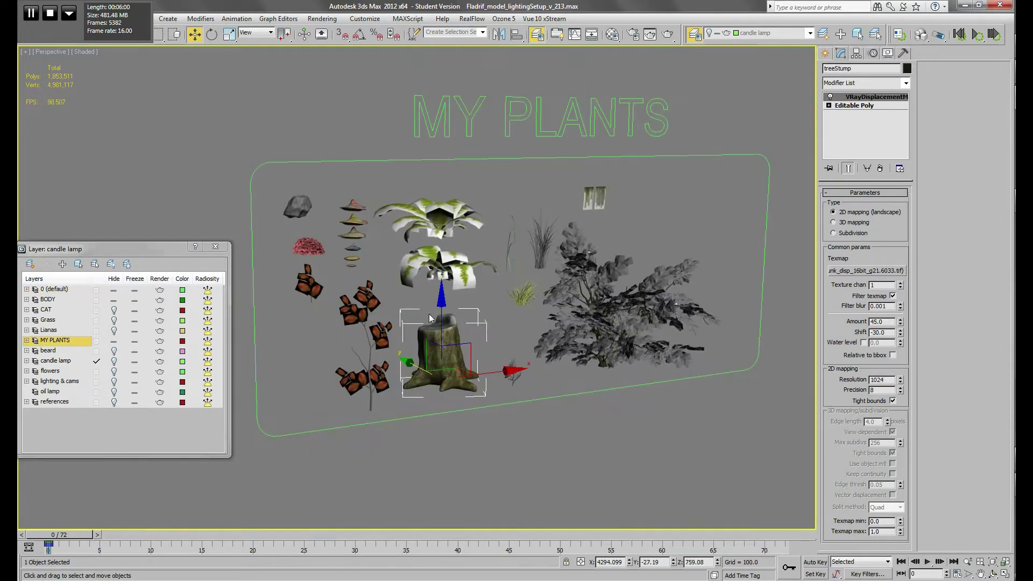
Step: Look over the MY PLANTS display with its tree stump, ferns, leaves and mushrooms
scroll(432, 385, down, 3)
mouse_move(433, 385)
middle_down()
mouse_move(526, 376)
mouse_move(444, 393)
middle_up()
middle_drag(393, 309, 453, 334)
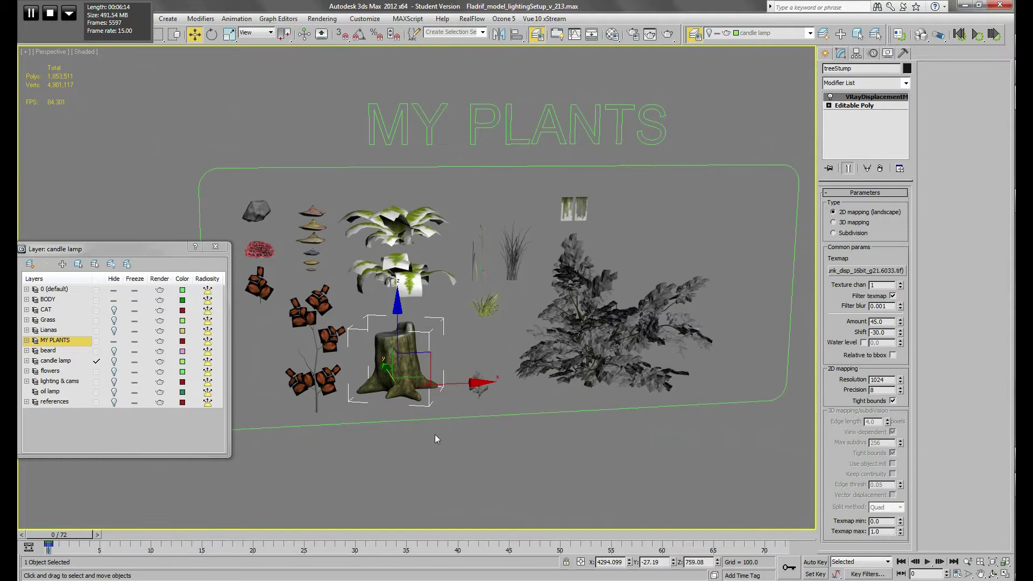
middle_drag(464, 437, 566, 466)
Step: Select the uppermost mushroom in the plant display and show mesh edges over the shaded models
scroll(476, 434, up, 4)
scroll(456, 305, up, 3)
middle_drag(456, 306, 505, 406)
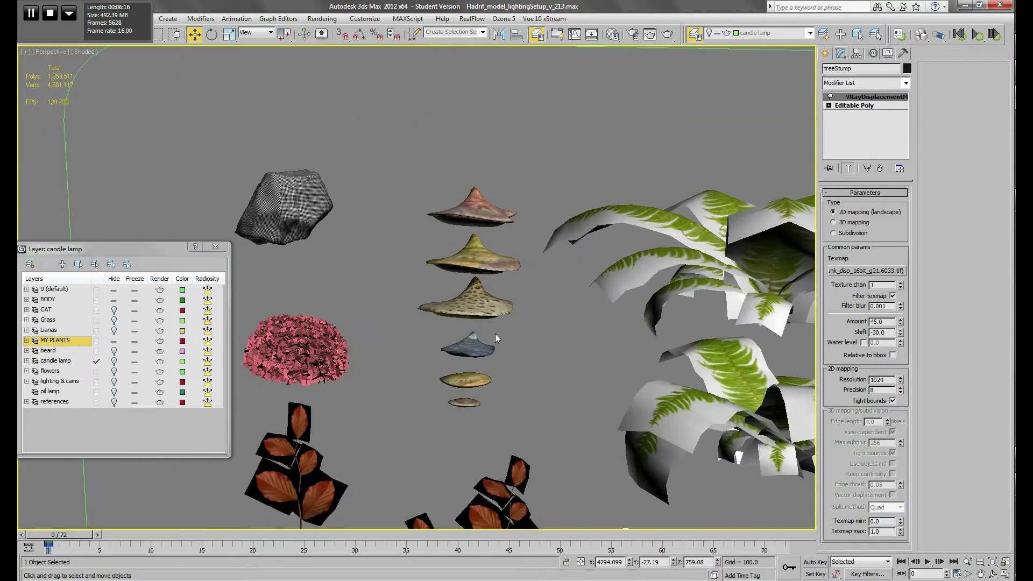
click(486, 215)
mouse_move(554, 375)
alt+middle_down()
mouse_move(534, 354)
mouse_move(531, 373)
mouse_move(534, 289)
mouse_move(483, 389)
mouse_move(452, 408)
mouse_move(482, 379)
mouse_move(487, 353)
alt+middle_up()
key(F4)
scroll(473, 388, up, 4)
scroll(507, 434, up, 3)
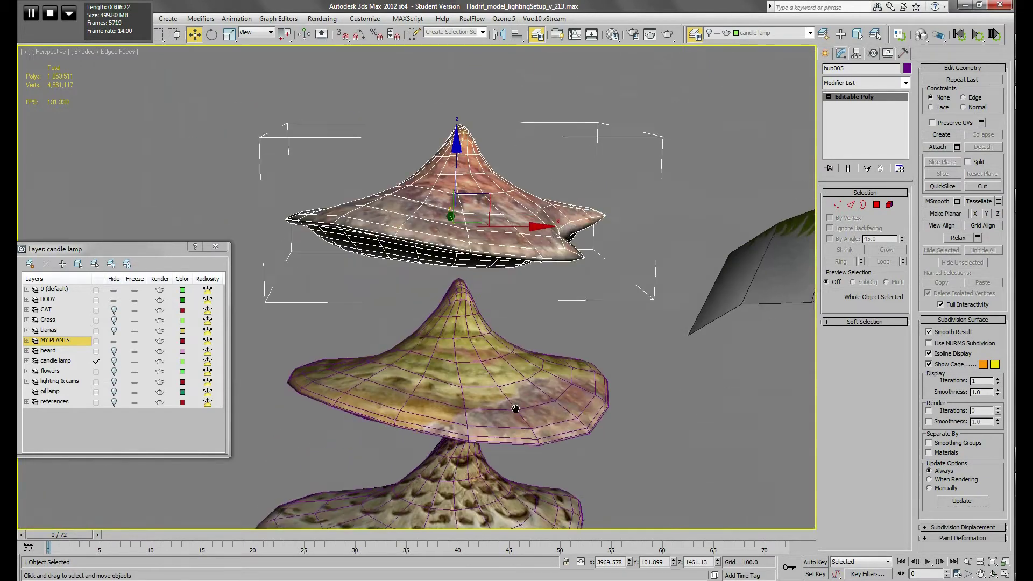
Step: Inspect the shapes, textures and mesh edges of the stacked mushroom models from above and below
scroll(507, 433, down, 3)
middle_drag(507, 433, 524, 400)
alt+middle_drag(463, 417, 486, 386)
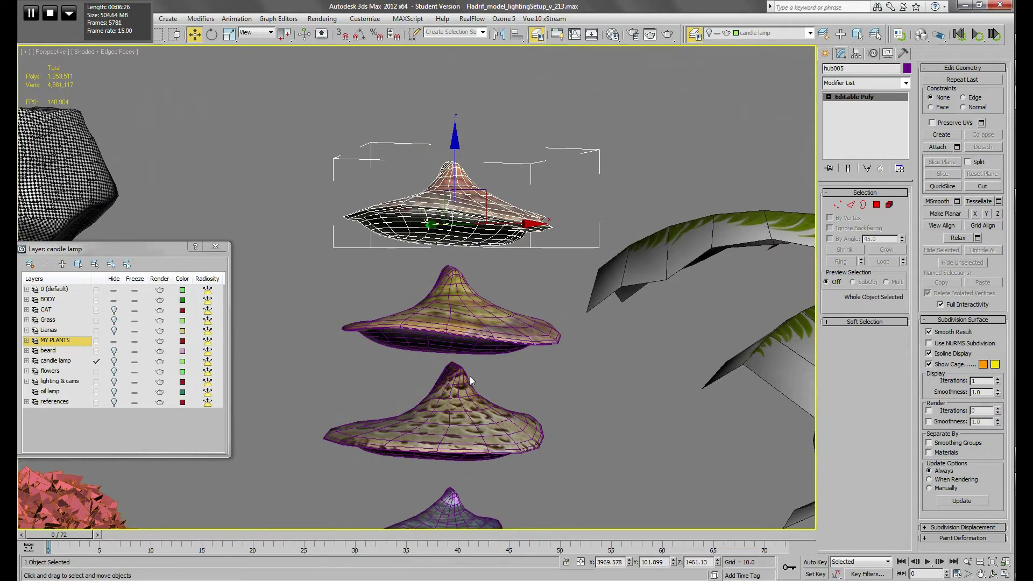
alt+middle_drag(450, 319, 482, 298)
alt+middle_drag(487, 368, 502, 341)
middle_drag(509, 261, 506, 365)
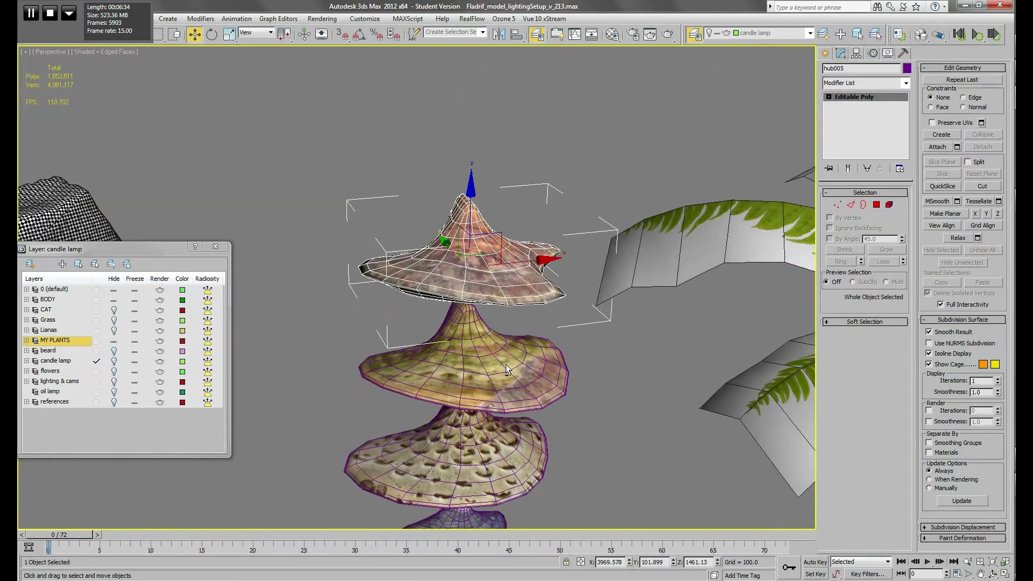
scroll(519, 349, up, 3)
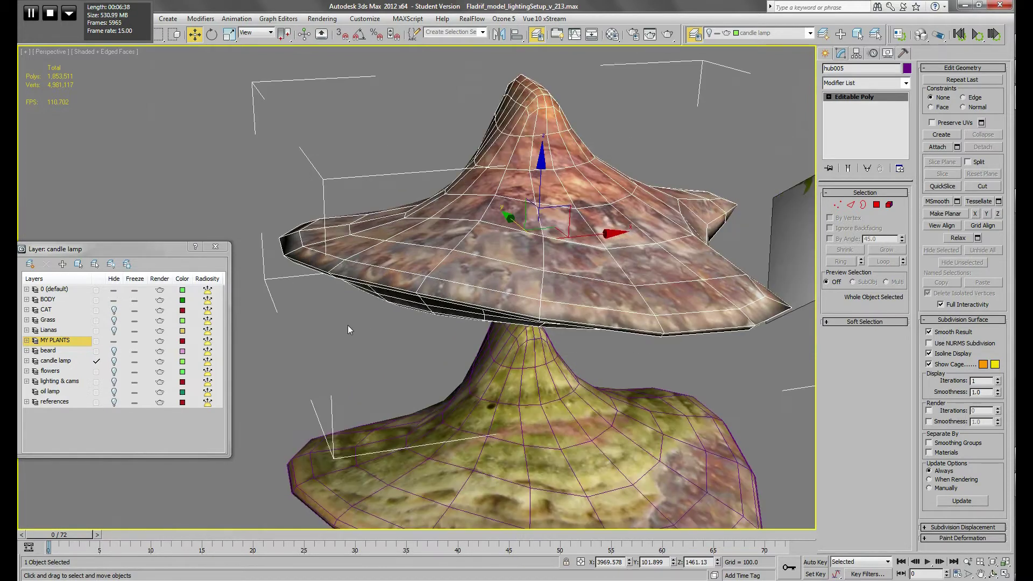
scroll(561, 395, down, 3)
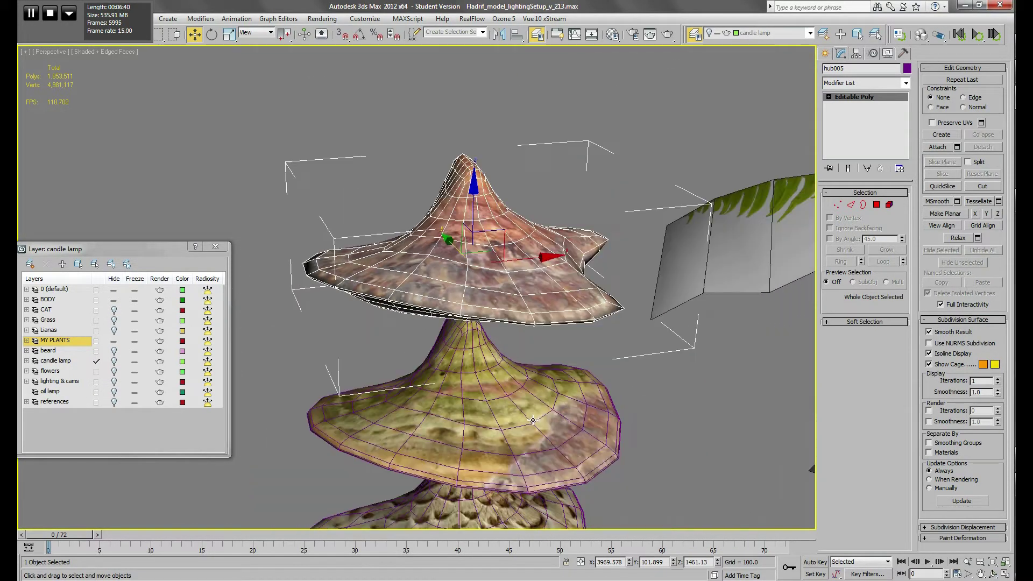
alt+middle_drag(561, 394, 538, 420)
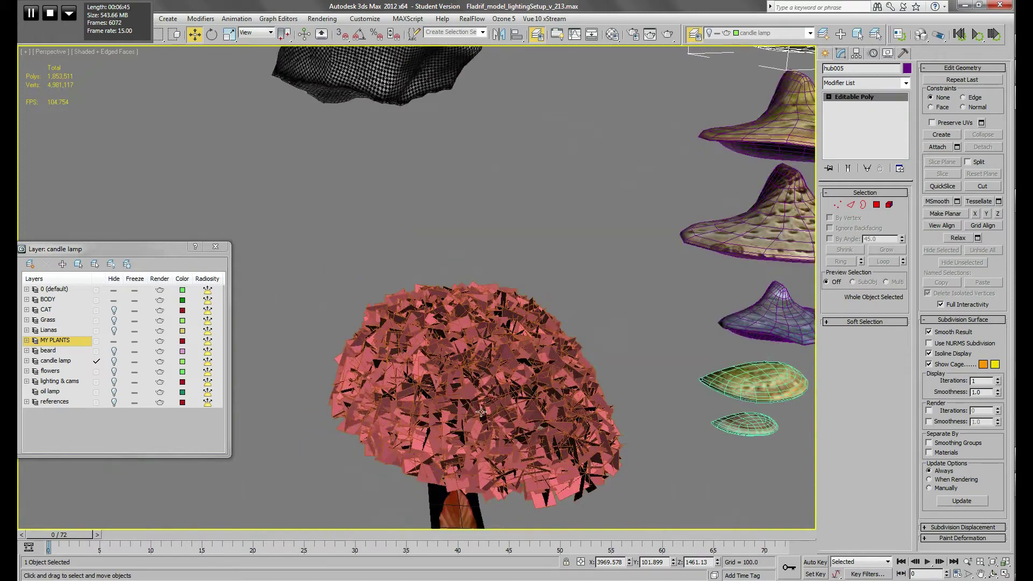
middle_drag(492, 414, 492, 362)
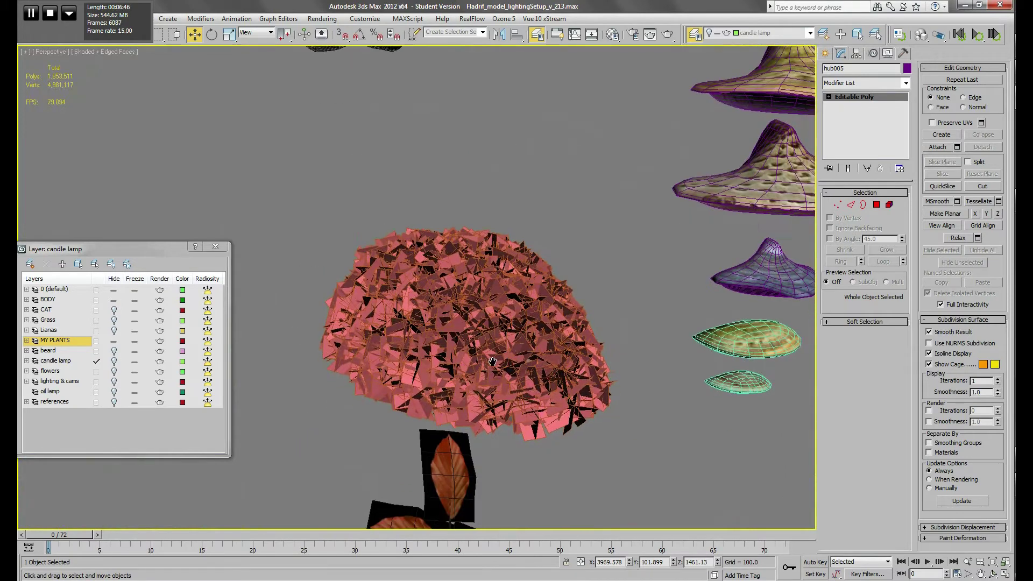
Step: Select the moss clump and inspect its mesh made of small leaf planes
click(492, 333)
middle_drag(552, 437, 529, 430)
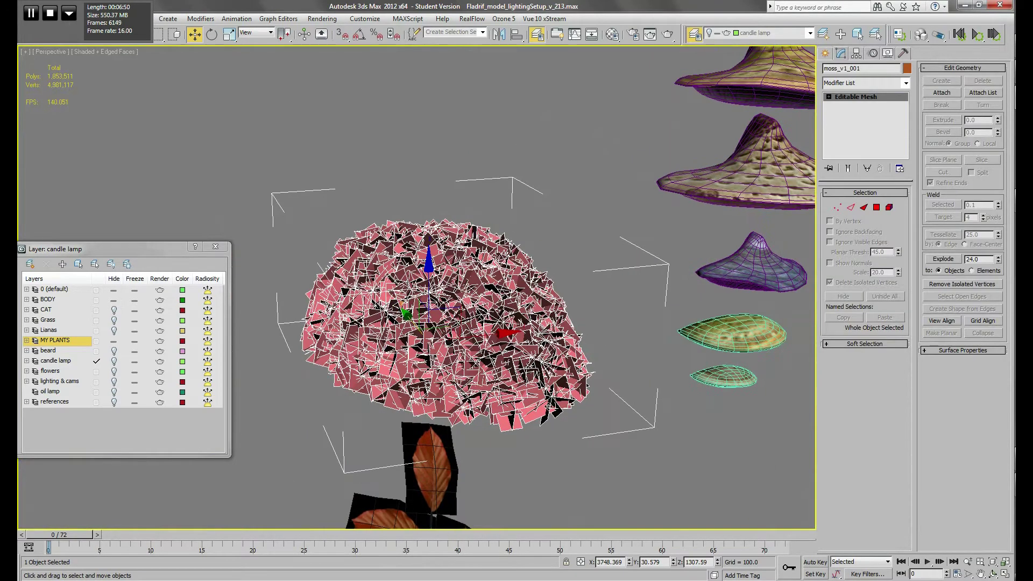
middle_drag(579, 393, 531, 317)
scroll(549, 402, down, 3)
Step: Select the small beech leaf model and view the fern material's sub-materials in the Material Editor
click(477, 347)
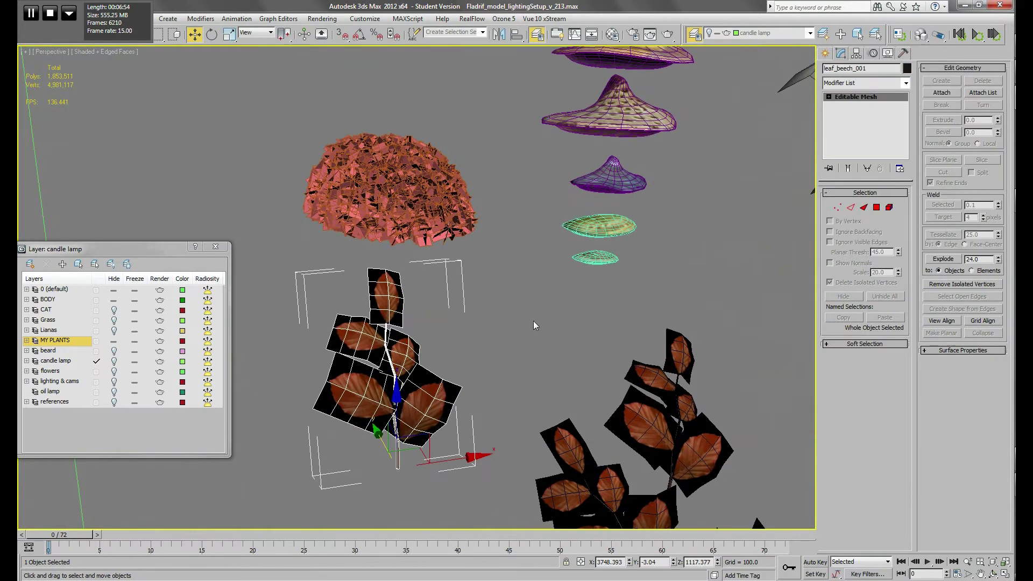
key(m)
drag(845, 96, 731, 99)
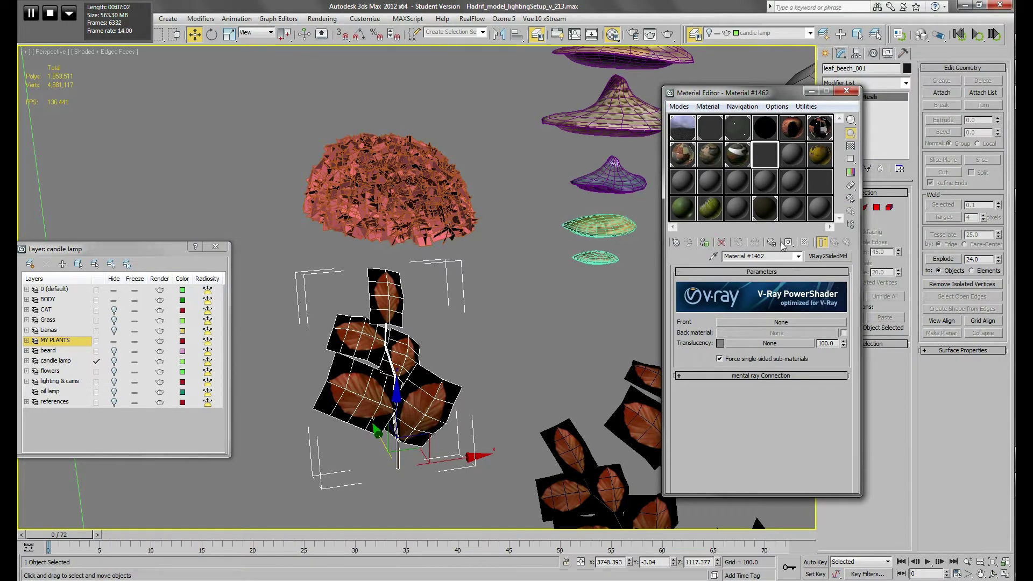
click(711, 210)
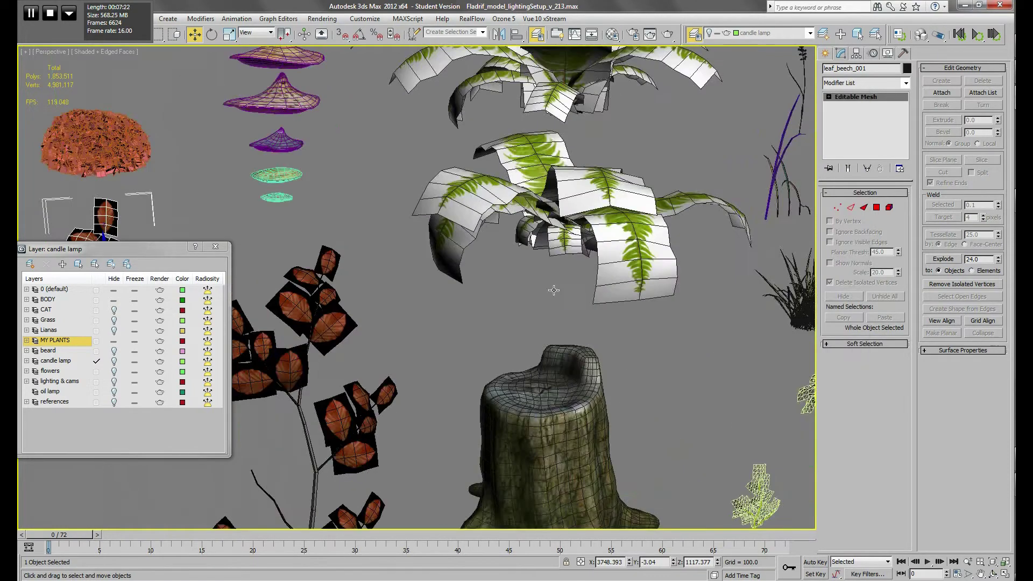
scroll(526, 282, up, 5)
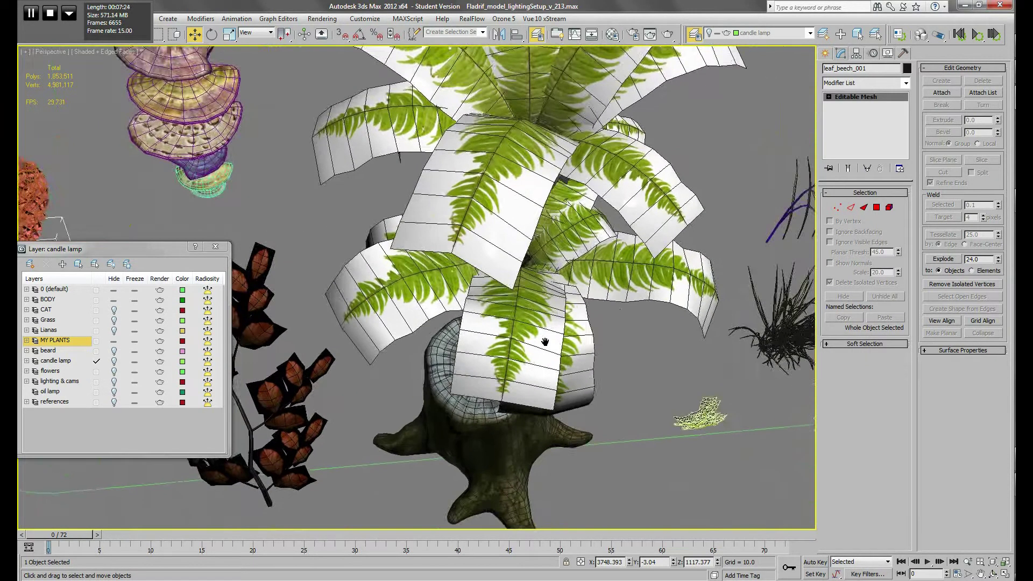
Step: Select the lower fern group and inspect its curved leaf planes from several angles
middle_drag(544, 342, 500, 372)
click(538, 369)
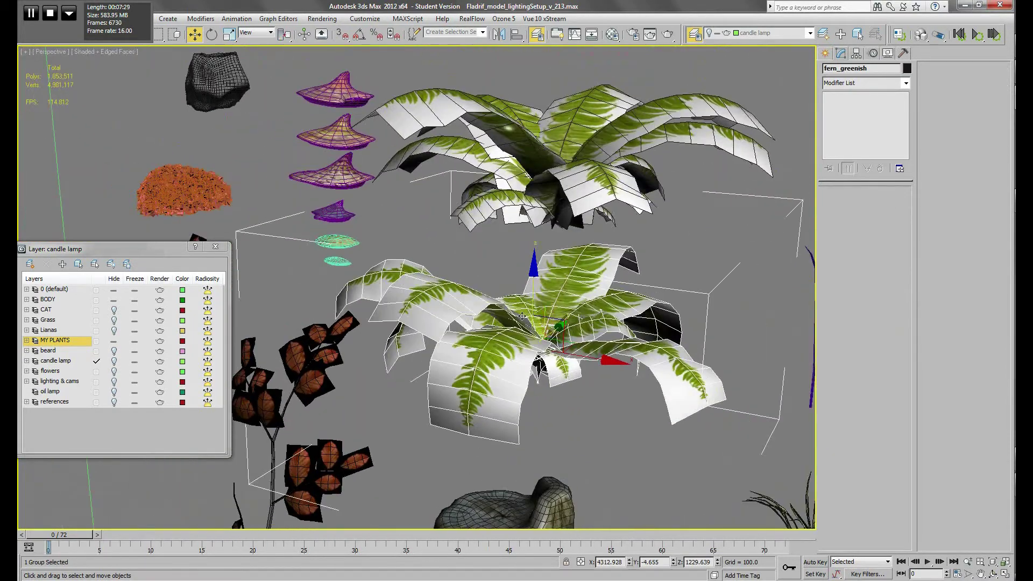
alt+middle_drag(578, 361, 458, 350)
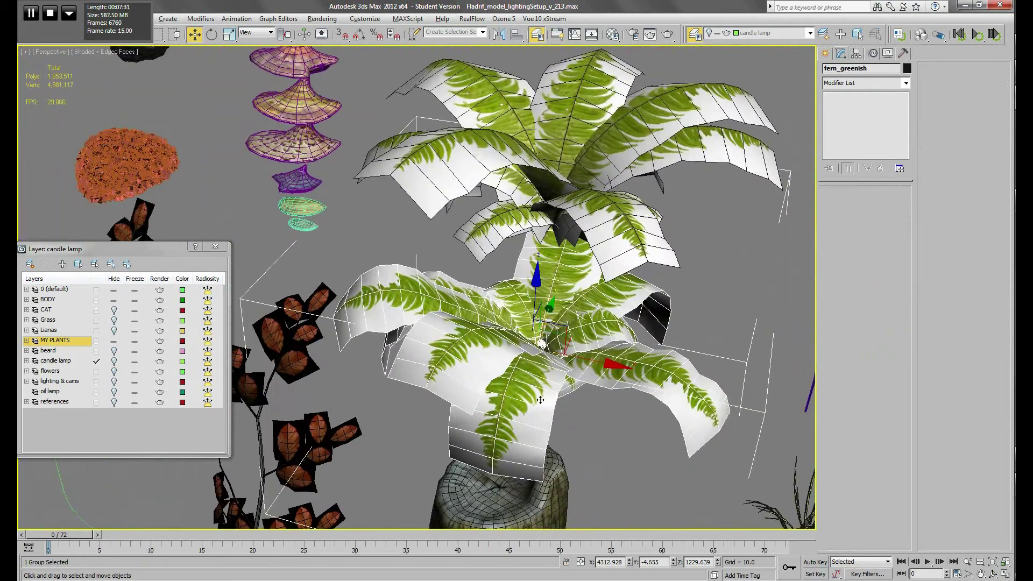
alt+middle_drag(540, 400, 472, 363)
mouse_move(538, 353)
alt+middle_down()
mouse_move(503, 389)
mouse_move(589, 360)
mouse_move(683, 357)
mouse_move(528, 368)
alt+middle_up()
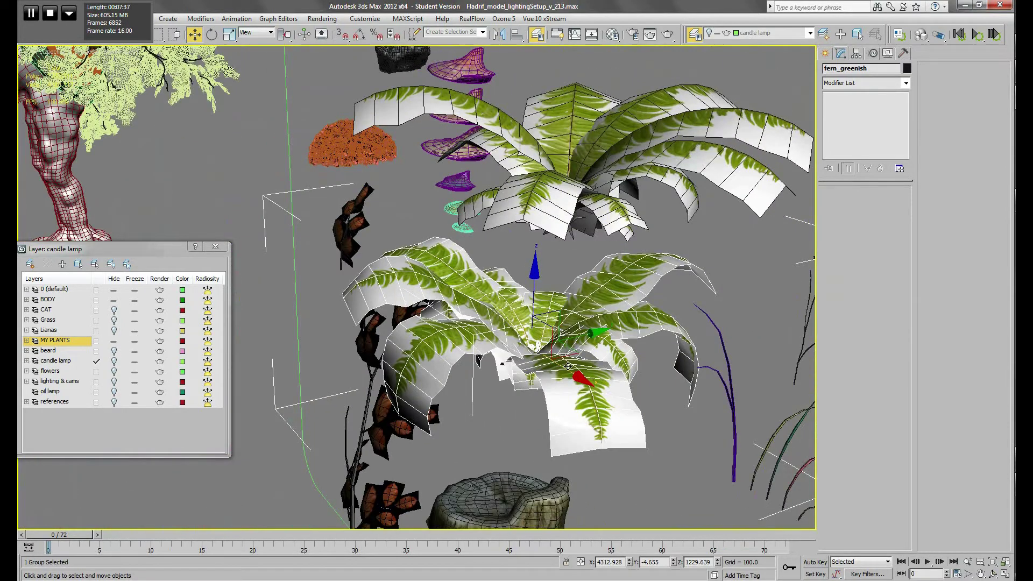
alt+middle_drag(467, 353, 509, 368)
alt+middle_drag(602, 412, 578, 364)
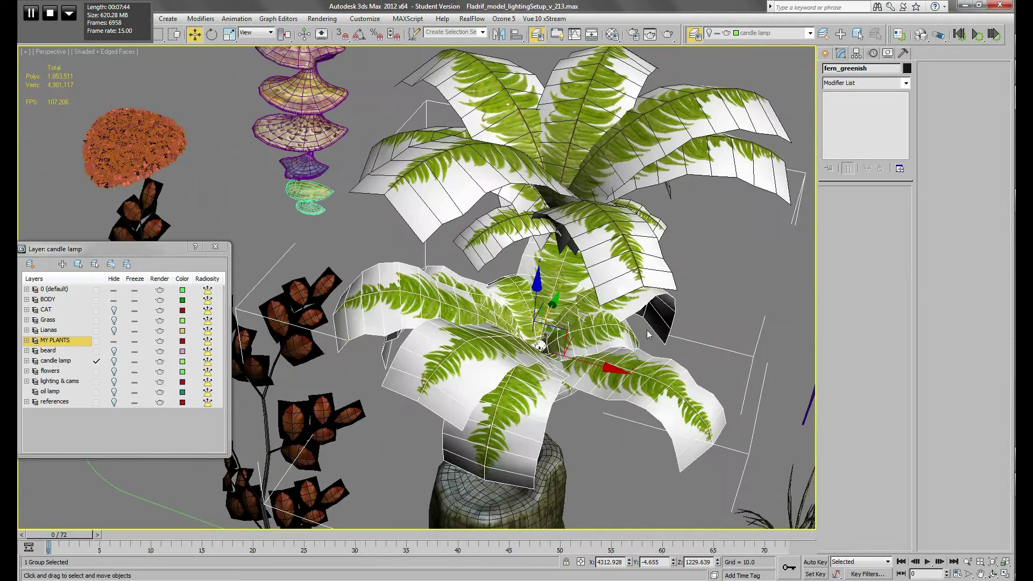
Step: Examine the lower fern's leaf textures and mesh edges up close around its centre, and clear the selection
alt+middle_drag(591, 416, 461, 306)
scroll(516, 422, up, 4)
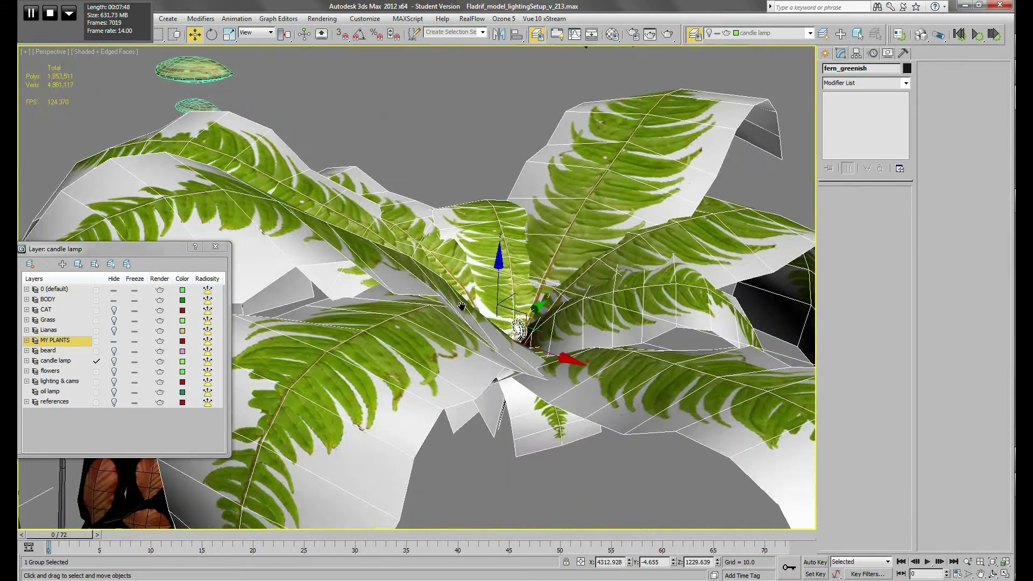
alt+middle_drag(589, 346, 499, 406)
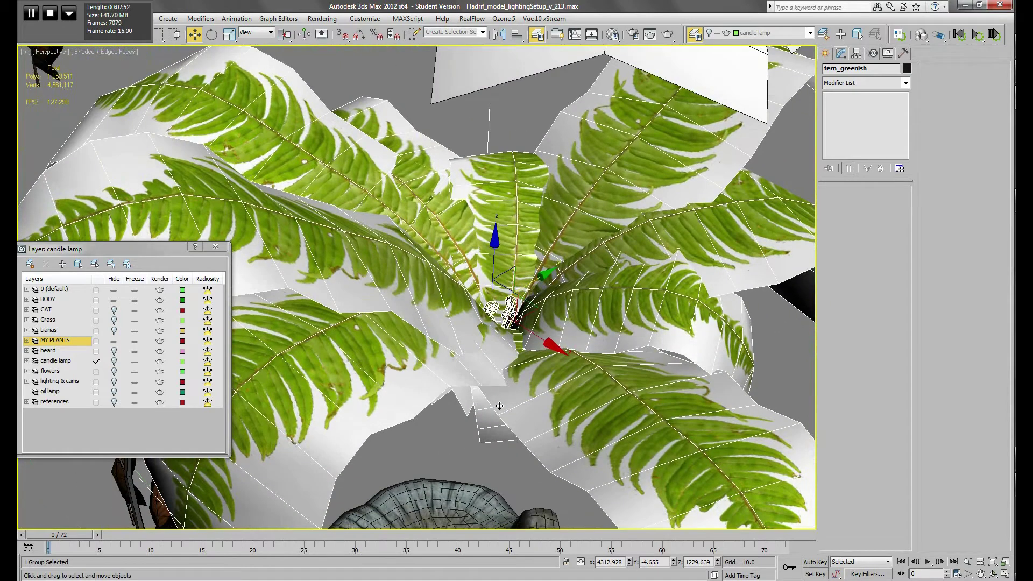
scroll(499, 405, down, 4)
alt+middle_drag(318, 351, 525, 389)
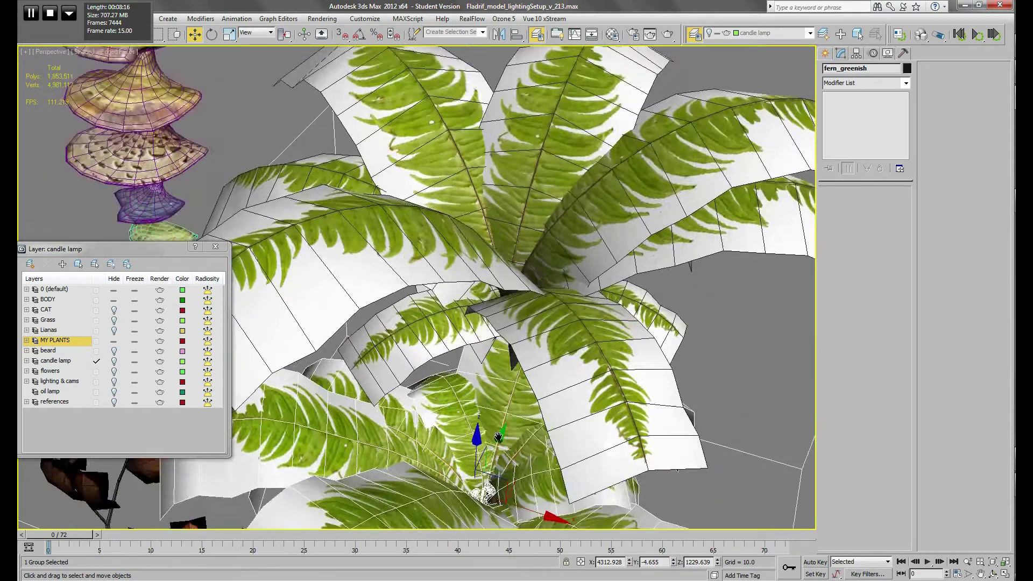
middle_drag(498, 436, 486, 263)
scroll(501, 345, down, 3)
click(523, 386)
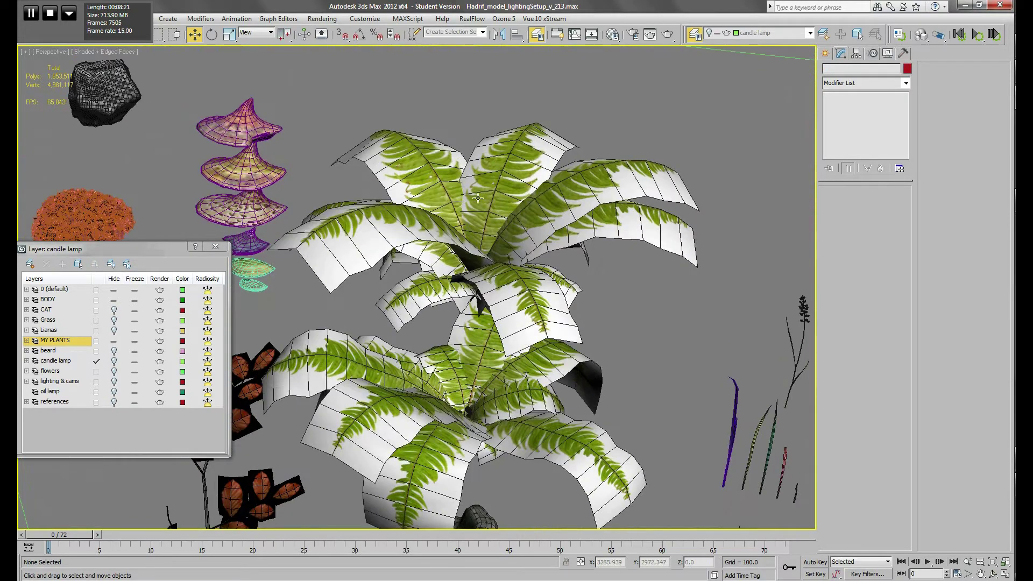
Step: Inspect the individual grass blade models and the green blade shaped with the Twist and Bend modifiers
alt+middle_drag(544, 461, 527, 405)
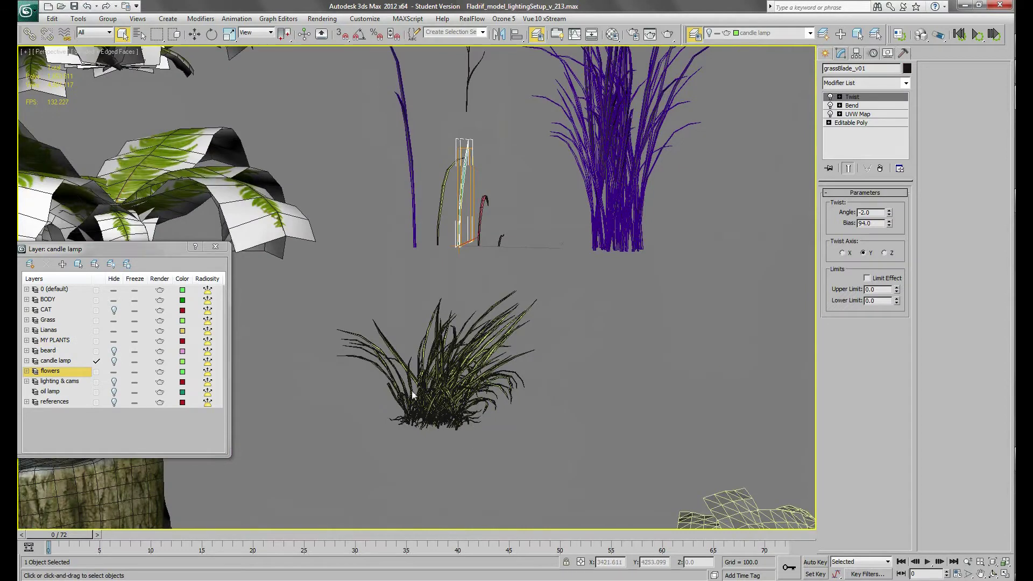
middle_drag(447, 226, 421, 325)
scroll(422, 325, up, 5)
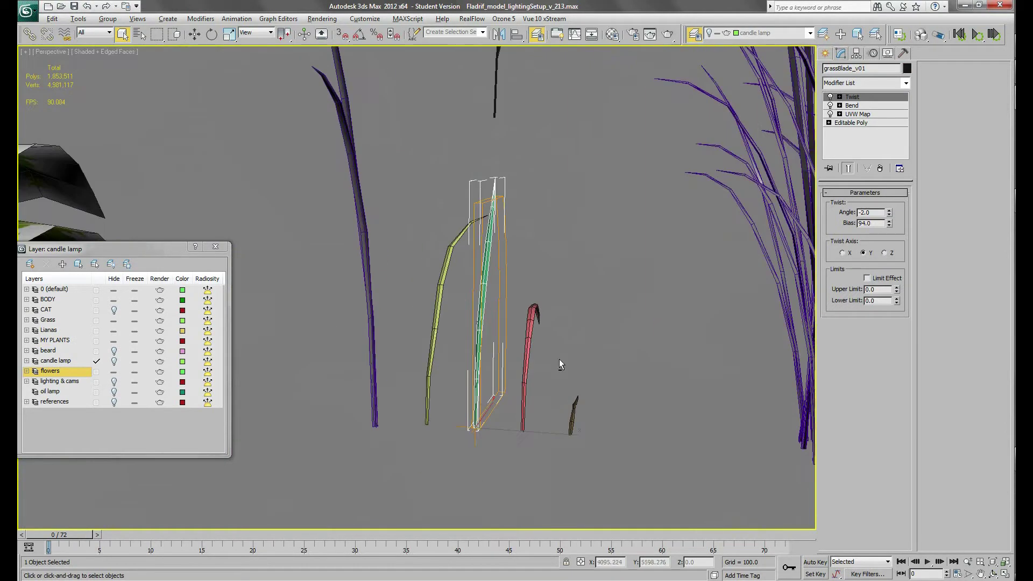
alt+middle_drag(559, 360, 476, 311)
alt+middle_drag(486, 273, 491, 292)
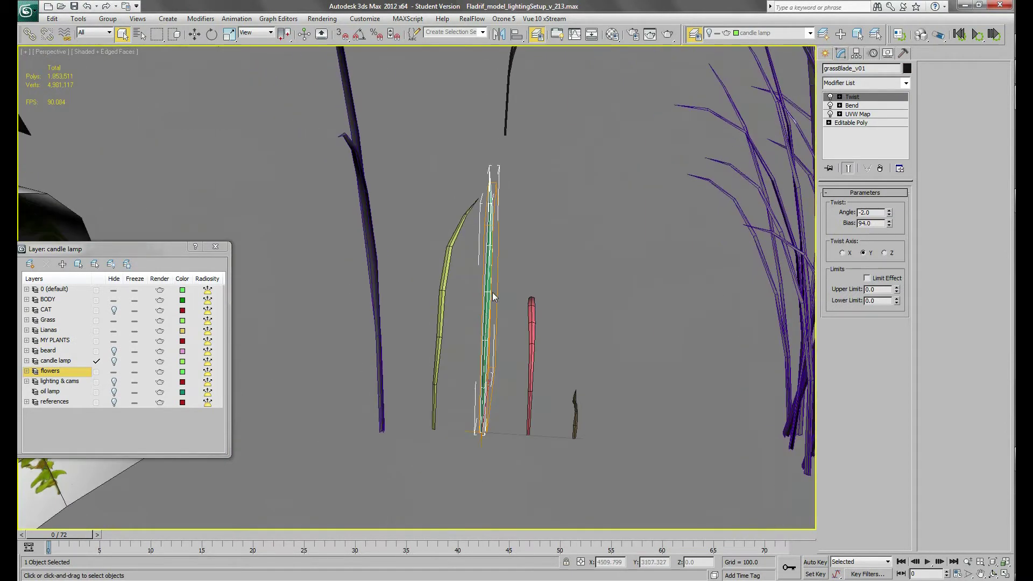
alt+middle_drag(486, 279, 467, 397)
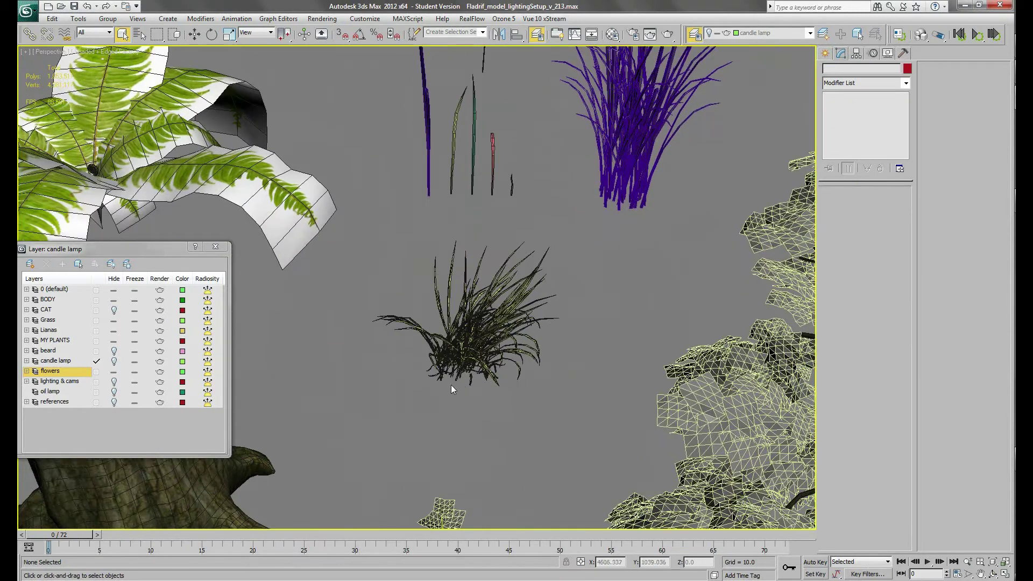
Step: Compare the single grass blades with the short grass clump assembled below them
alt+middle_drag(498, 395, 462, 402)
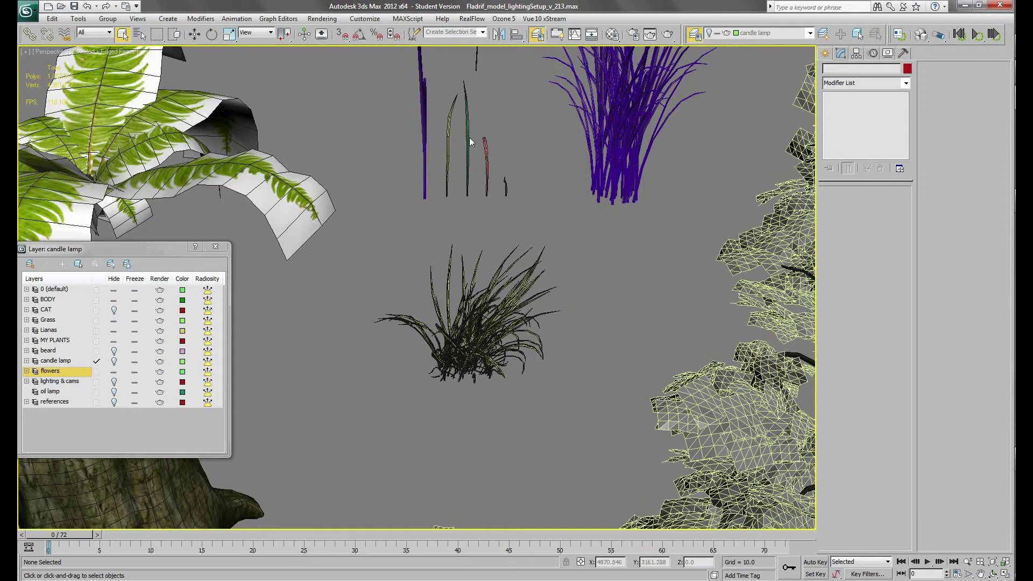
alt+middle_drag(509, 236, 478, 354)
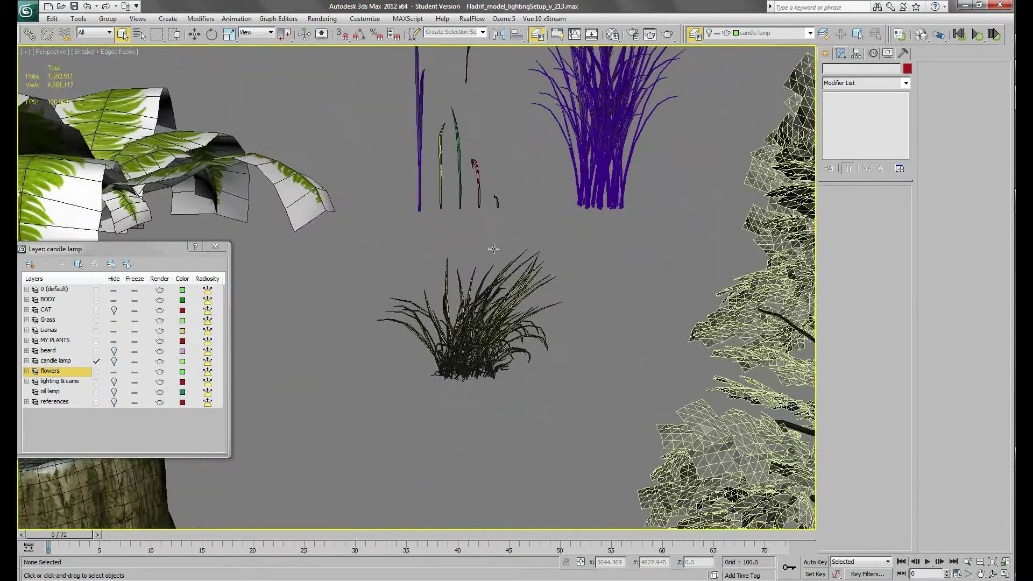
alt+middle_drag(439, 274, 467, 297)
click(467, 298)
alt+middle_drag(484, 391, 484, 336)
click(491, 361)
scroll(474, 382, up, 5)
scroll(484, 336, down, 6)
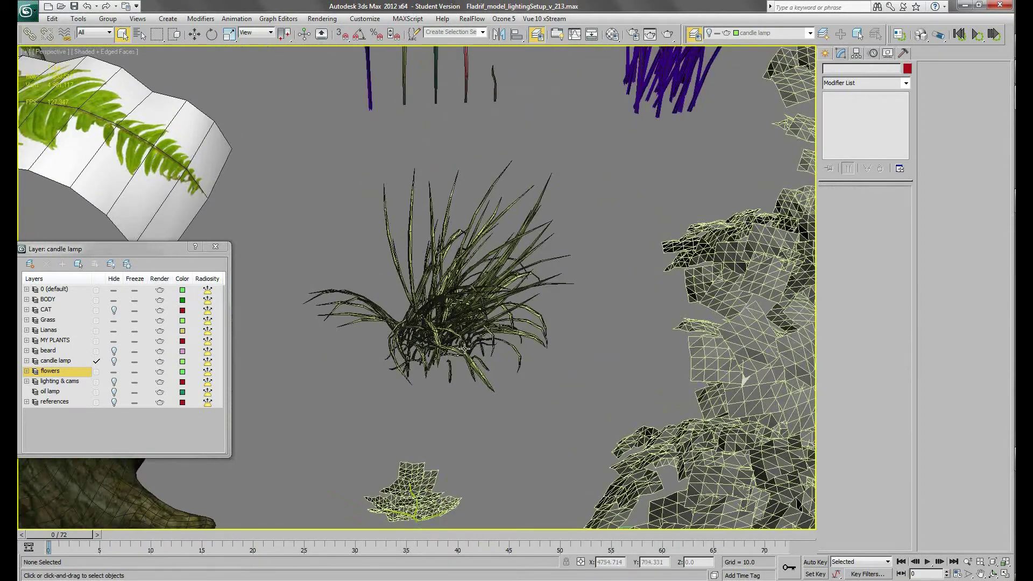
Step: Select the short grass clump VRayProxy_grassPatch_001 and show its mesh proxy parameters
click(453, 325)
alt+middle_drag(454, 325, 416, 368)
click(459, 424)
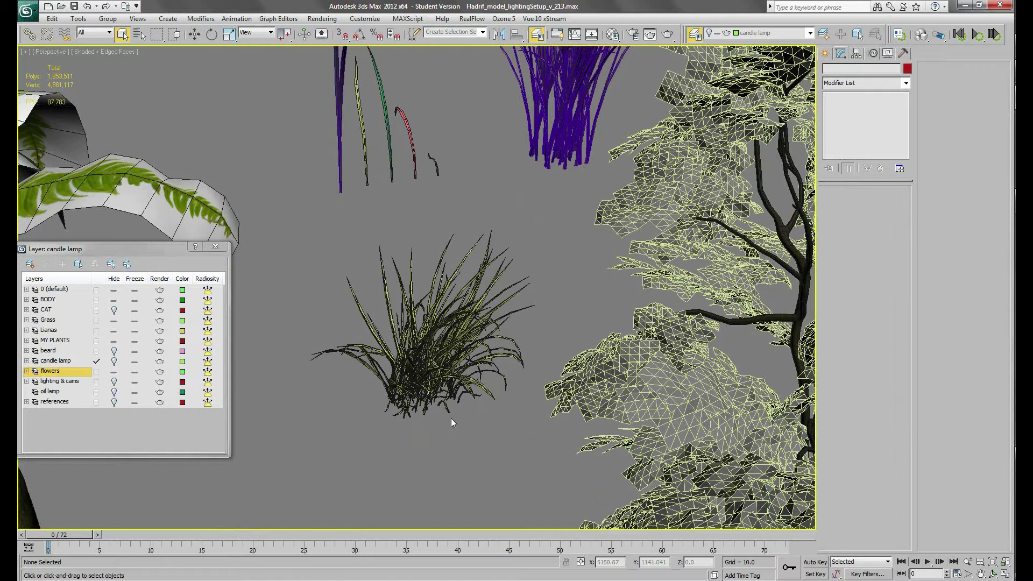
key(alt)
click(440, 363)
mouse_move(441, 424)
alt+middle_down()
mouse_move(450, 422)
mouse_move(443, 434)
alt+middle_up()
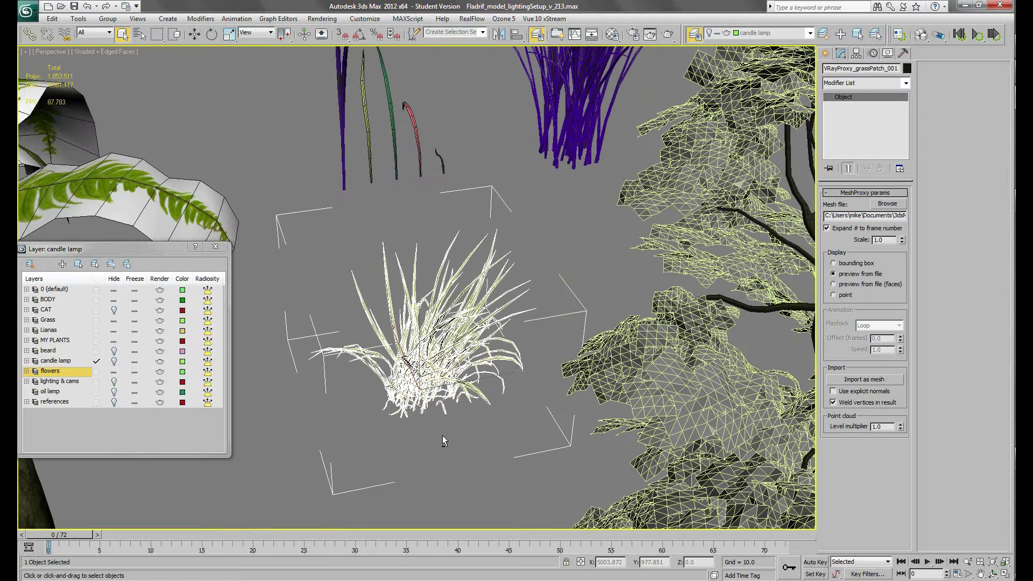
Step: Examine how the grass patches are distributed over the creature's back and branches, and return to the plant display
middle_drag(380, 278, 440, 249)
scroll(500, 246, down, 10)
middle_drag(283, 329, 590, 316)
scroll(321, 310, up, 5)
alt+middle_drag(316, 332, 351, 328)
mouse_move(473, 384)
middle_down()
mouse_move(481, 332)
mouse_move(477, 371)
middle_up()
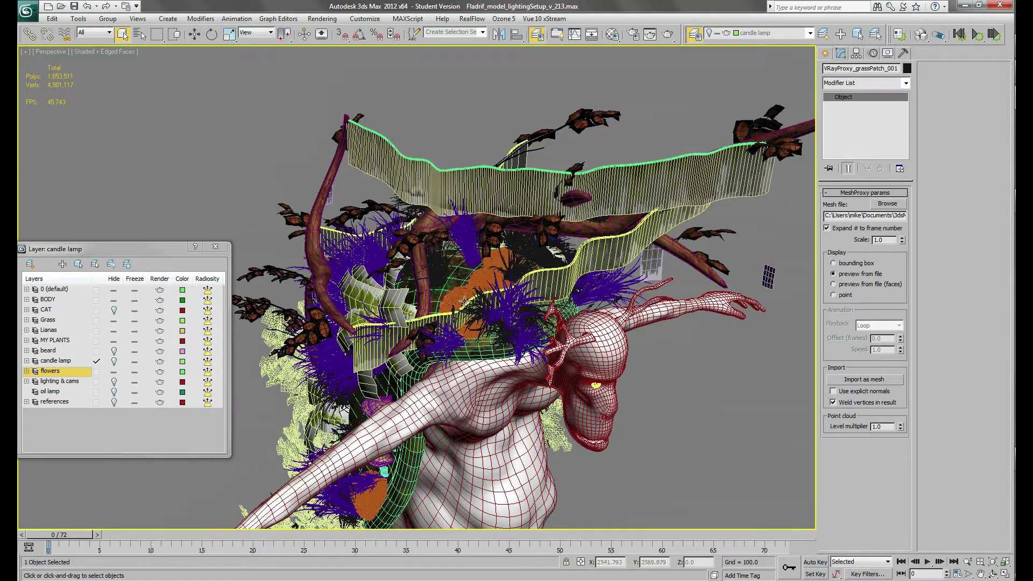
scroll(584, 379, down, 6)
middle_drag(657, 342, 519, 377)
scroll(519, 377, up, 5)
scroll(520, 352, up, 8)
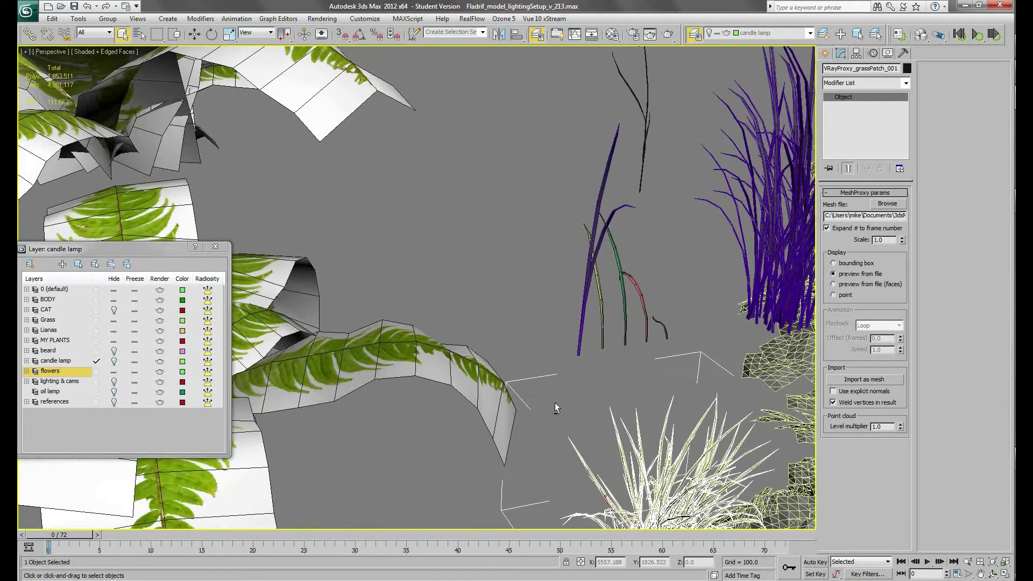
middle_drag(602, 460, 282, 441)
click(502, 312)
click(430, 378)
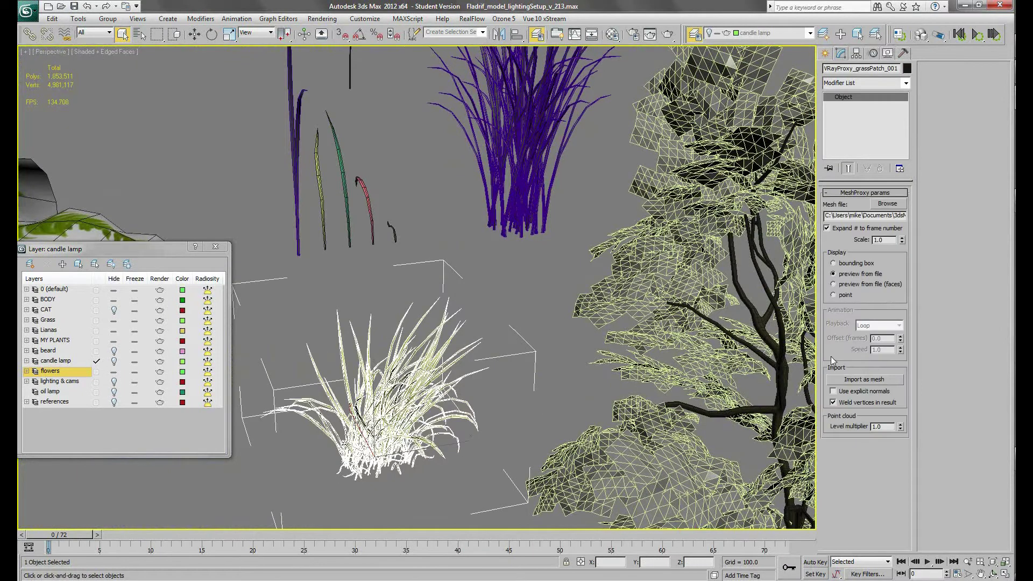
Step: Switch the short grass proxy's display between bounding box and preview from file, leaving it on bounding box
middle_drag(366, 456, 404, 420)
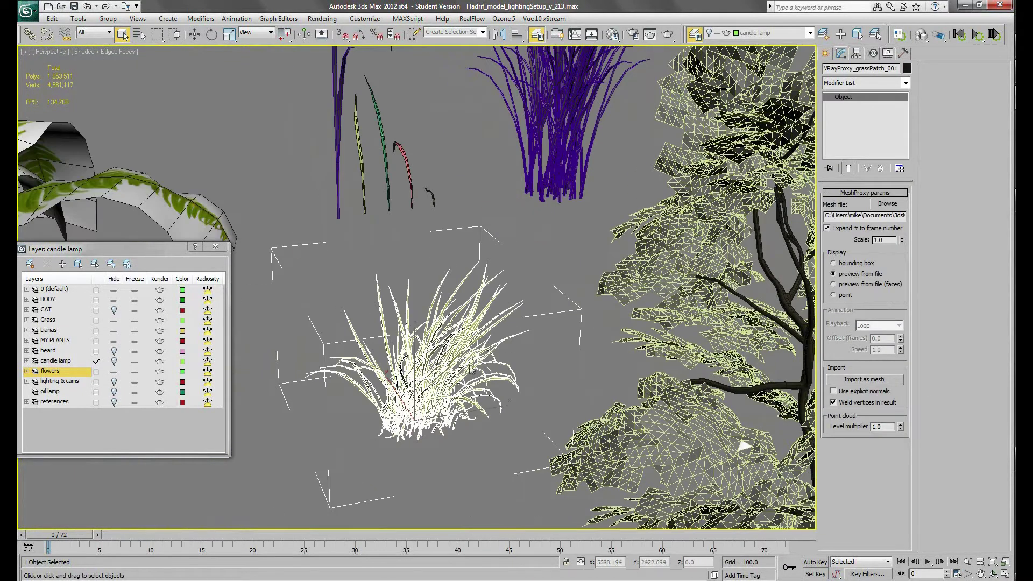
click(833, 263)
scroll(544, 350, down, 5)
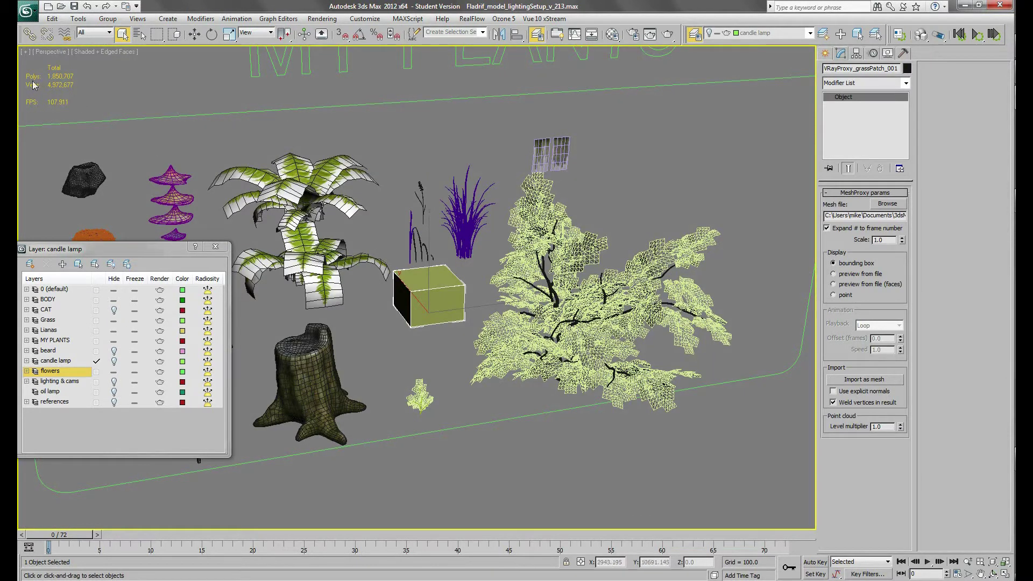
click(833, 274)
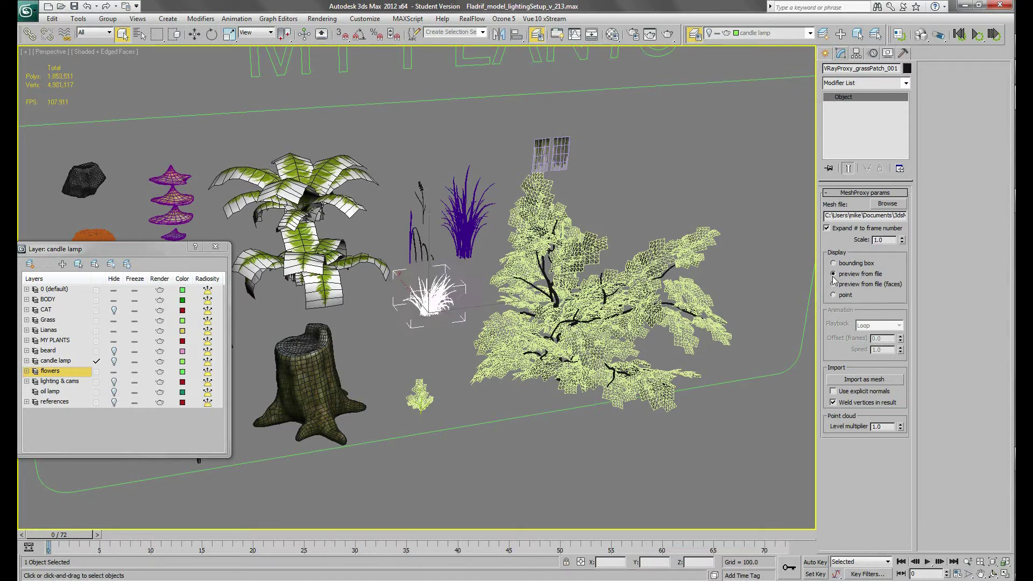
click(833, 263)
scroll(513, 351, up, 3)
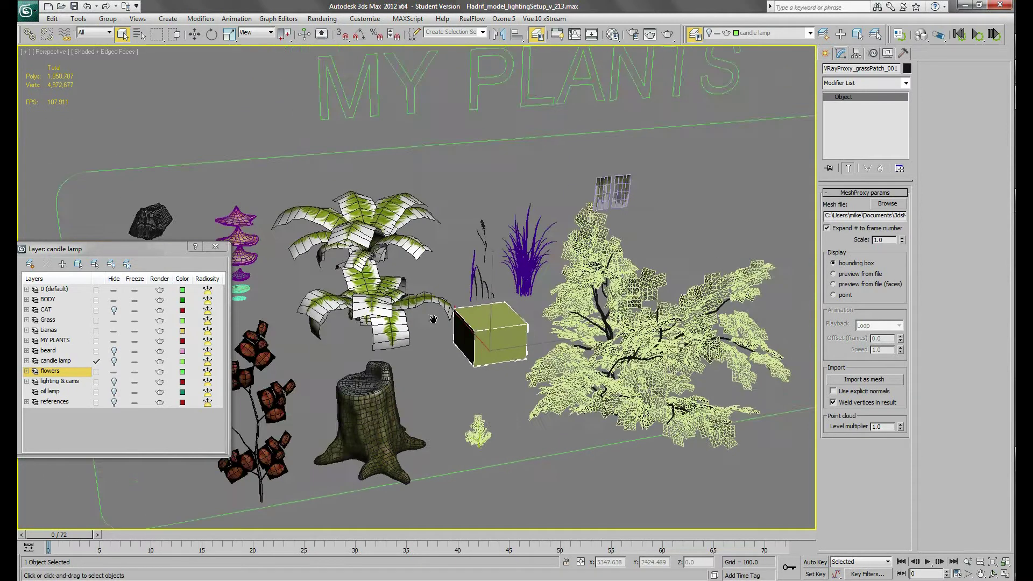
middle_drag(513, 350, 521, 349)
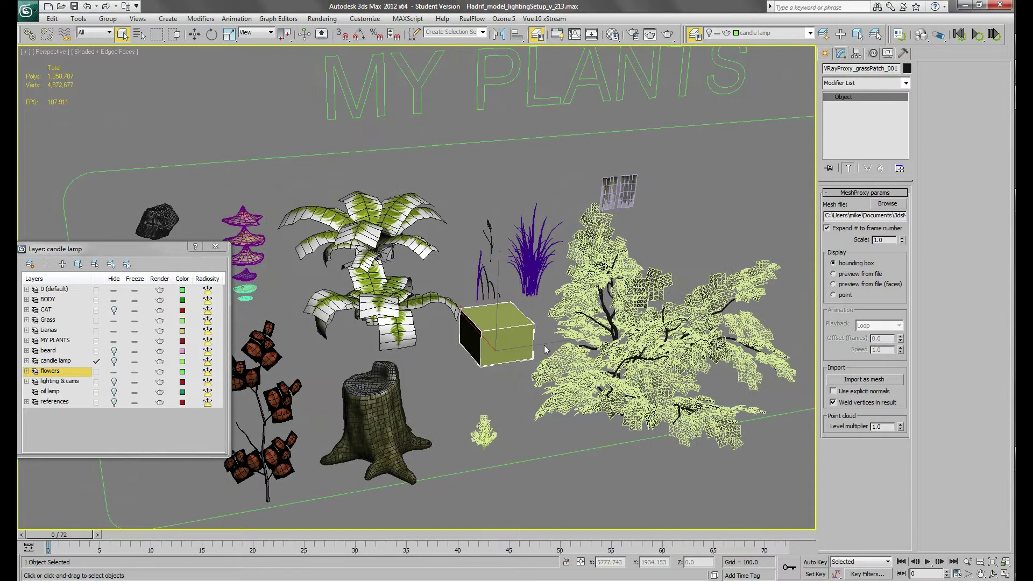
Step: Select the tall grass patch proxy and set its display to bounding box
click(529, 272)
click(833, 263)
scroll(522, 327, up, 4)
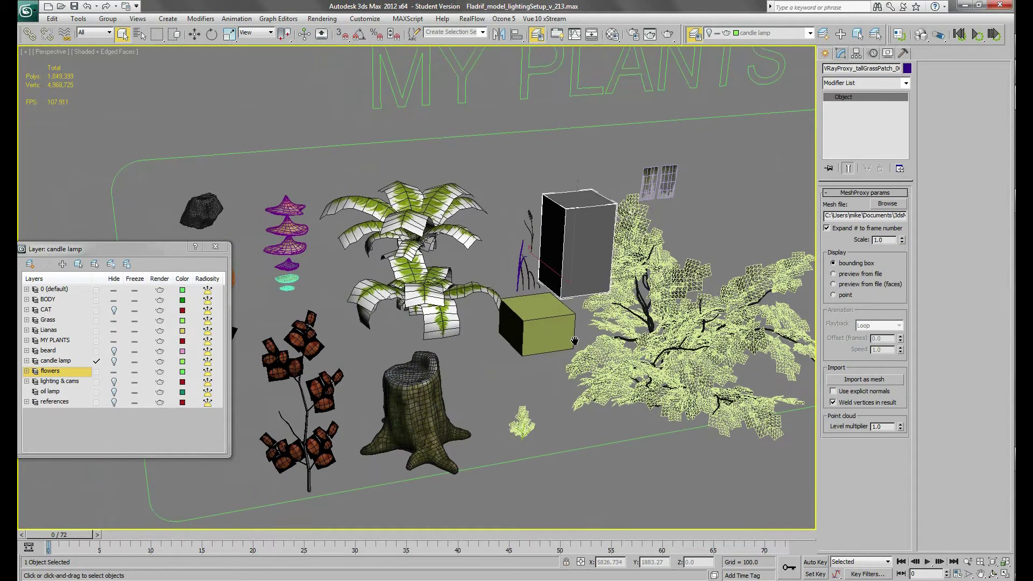
Step: Examine the short and tall grass placed on the creature's back and shoulders
scroll(523, 327, down, 10)
middle_drag(433, 352, 669, 363)
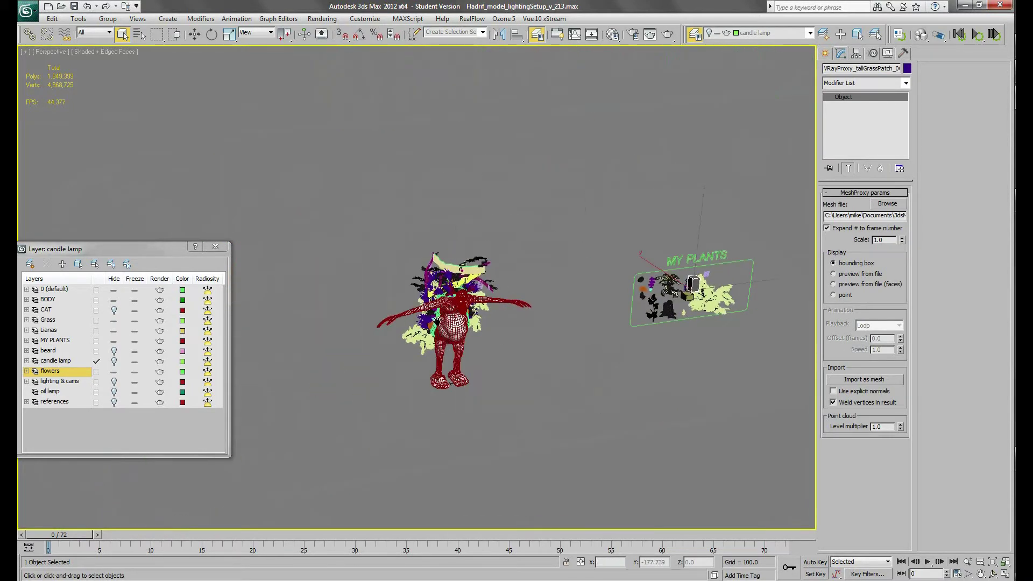
scroll(519, 310, up, 6)
alt+middle_drag(430, 351, 487, 338)
middle_drag(569, 336, 457, 251)
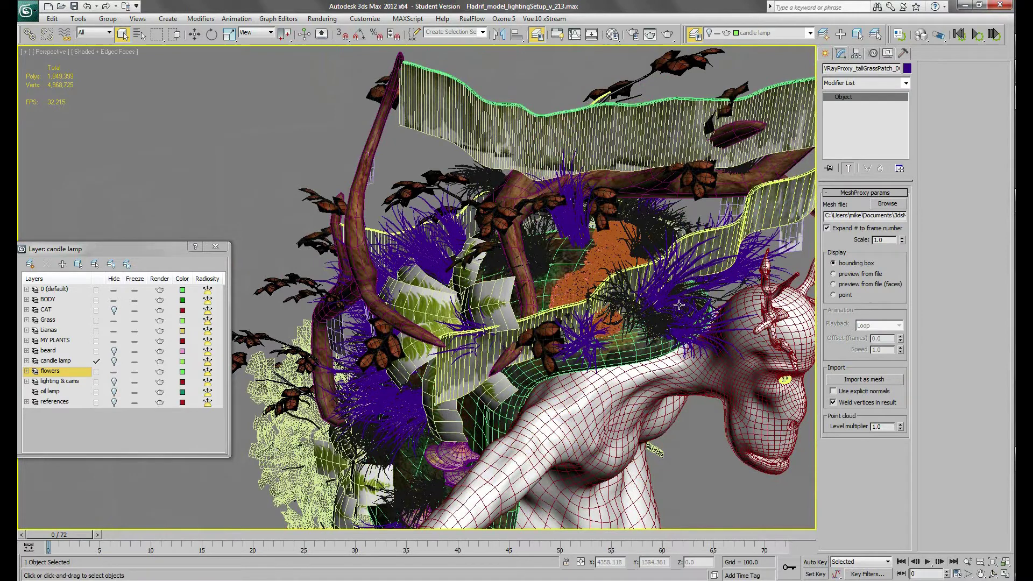
alt+middle_drag(648, 399, 403, 396)
Step: Select the short grass patch proxy beside the tall grass and set its display to preview from file
scroll(651, 399, down, 8)
scroll(487, 247, up, 5)
click(486, 250)
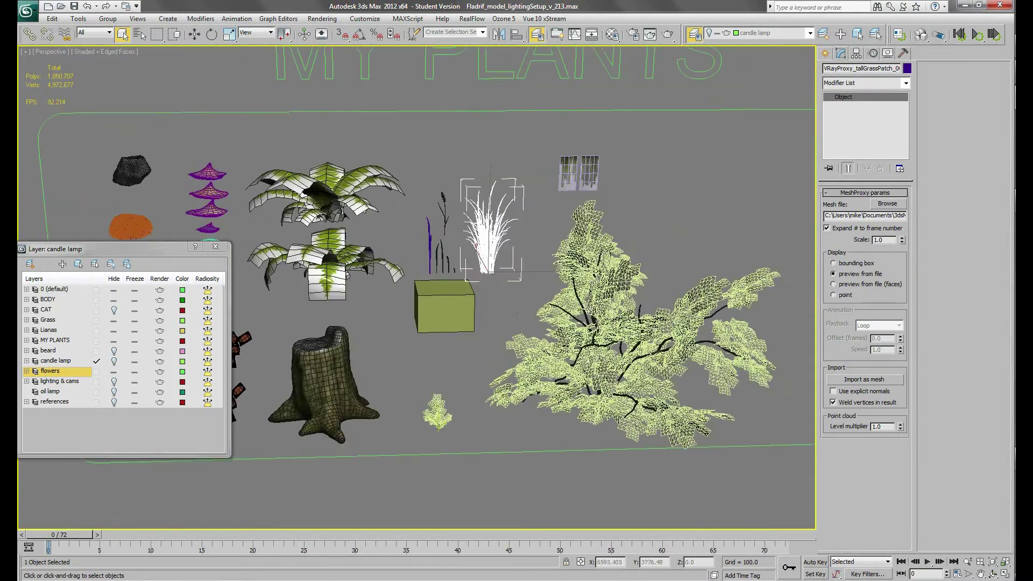
click(467, 296)
click(860, 275)
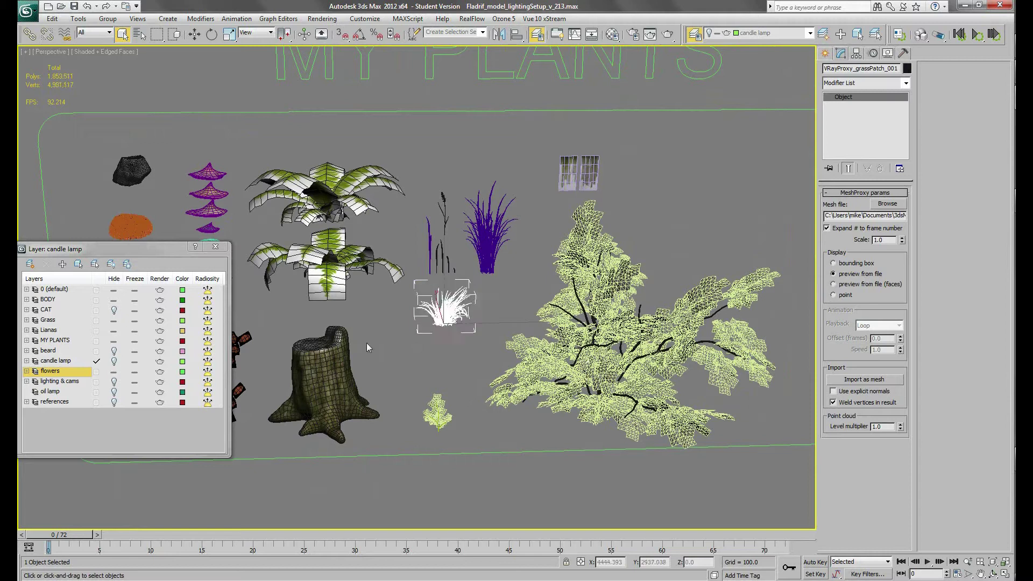
Step: View the large bush, select the small VRayProxy_bushLeaf_001 leaf cluster and inspect its mesh up close
click(454, 380)
middle_drag(454, 380, 445, 395)
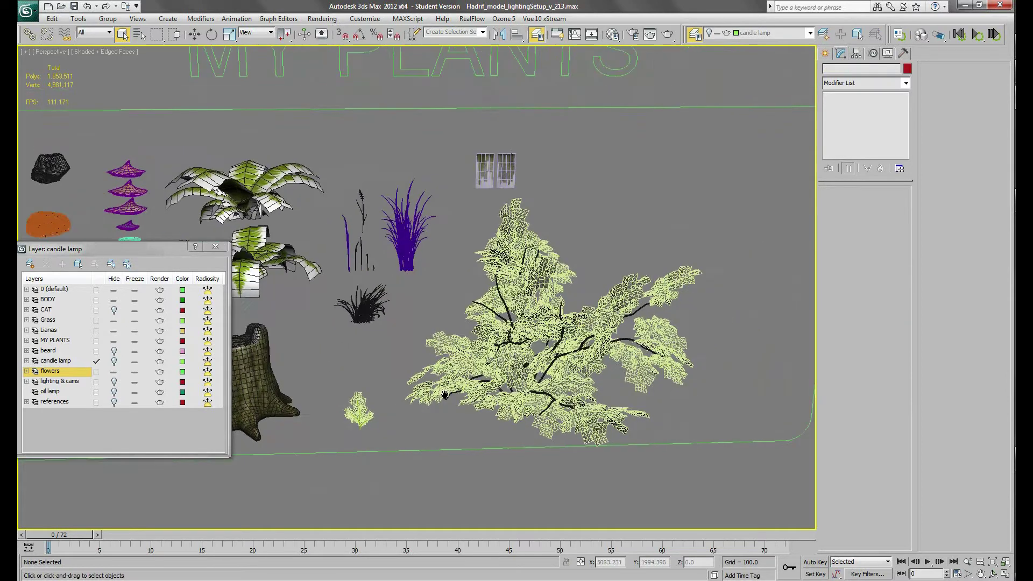
click(500, 253)
middle_drag(553, 425, 554, 390)
alt+middle_drag(449, 395, 512, 362)
scroll(484, 366, up, 6)
click(451, 313)
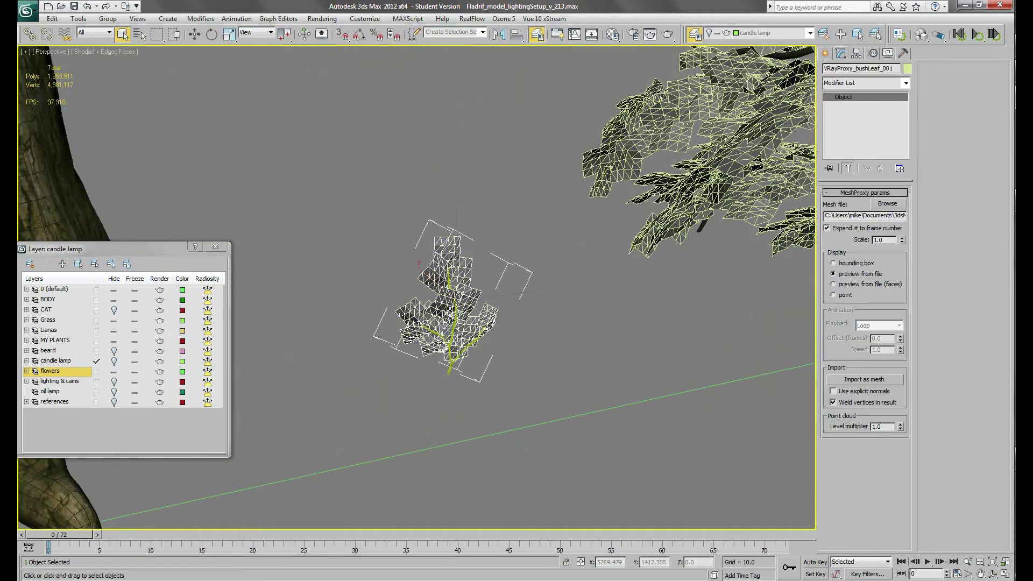
alt+middle_drag(553, 401, 575, 346)
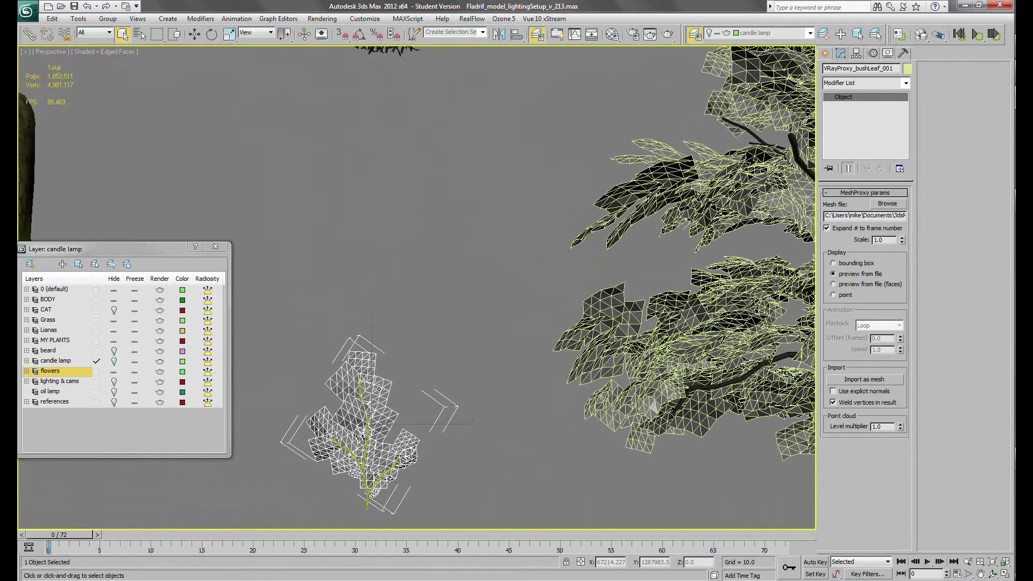
middle_drag(432, 439, 447, 428)
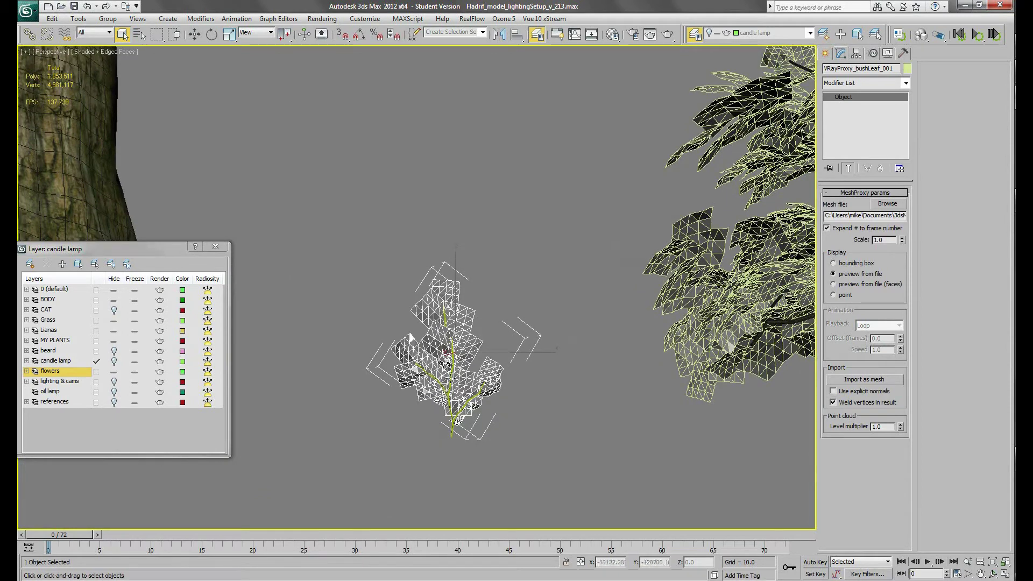
middle_drag(529, 408, 358, 490)
Step: Select the bush's trunk and branch mesh bush_01_0 and view it among the leaf proxies
scroll(607, 368, down, 5)
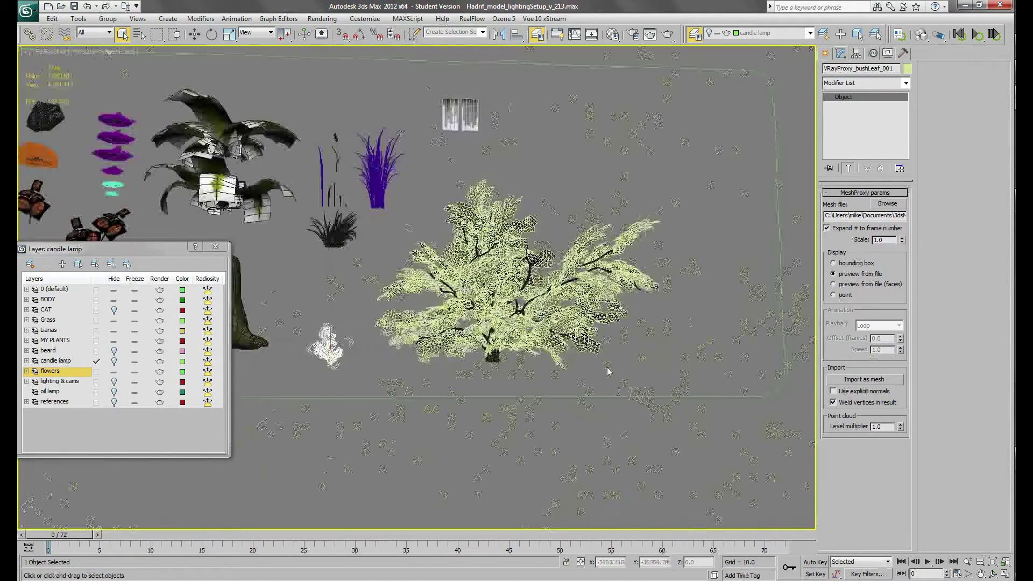
click(498, 361)
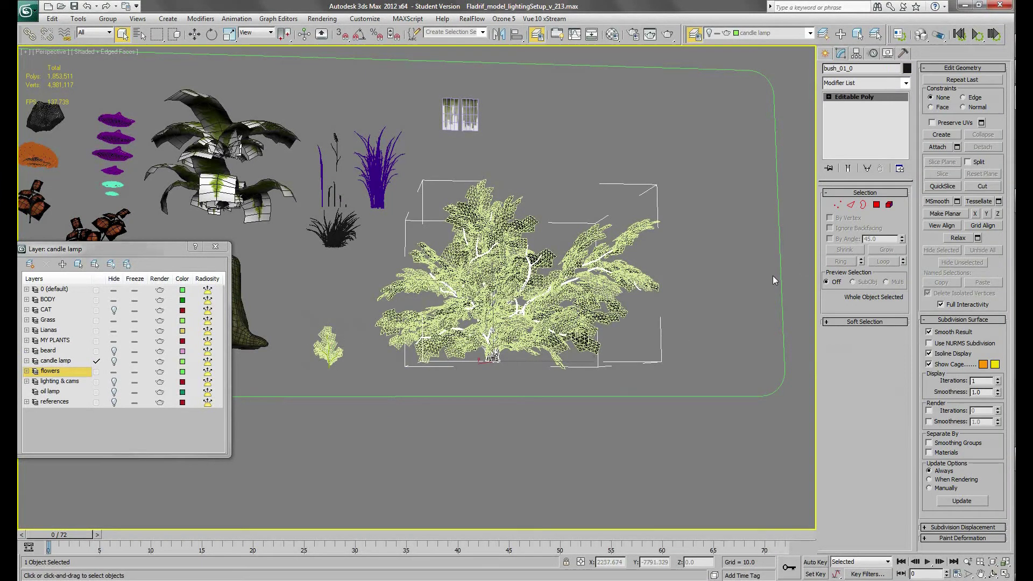
alt+middle_drag(633, 353, 628, 384)
middle_drag(437, 379, 464, 386)
Step: Select the tree stump model and view the settings of its VRay displacement modifier
mouse_move(503, 327)
alt+middle_down()
mouse_move(512, 312)
mouse_move(482, 326)
mouse_move(522, 339)
mouse_move(510, 344)
mouse_move(509, 318)
alt+middle_up()
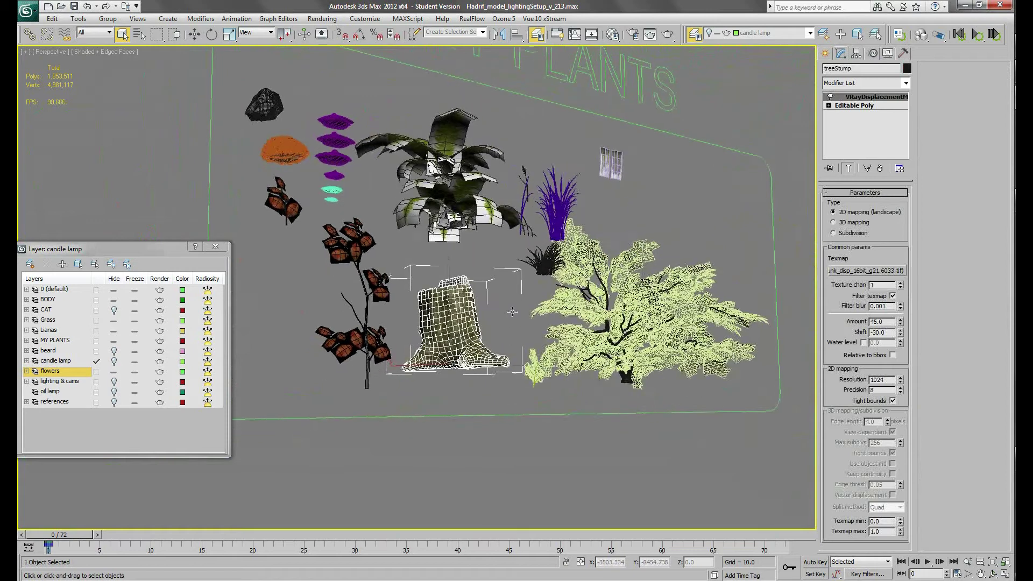
scroll(483, 330, up, 6)
scroll(509, 348, up, 5)
scroll(509, 318, down, 8)
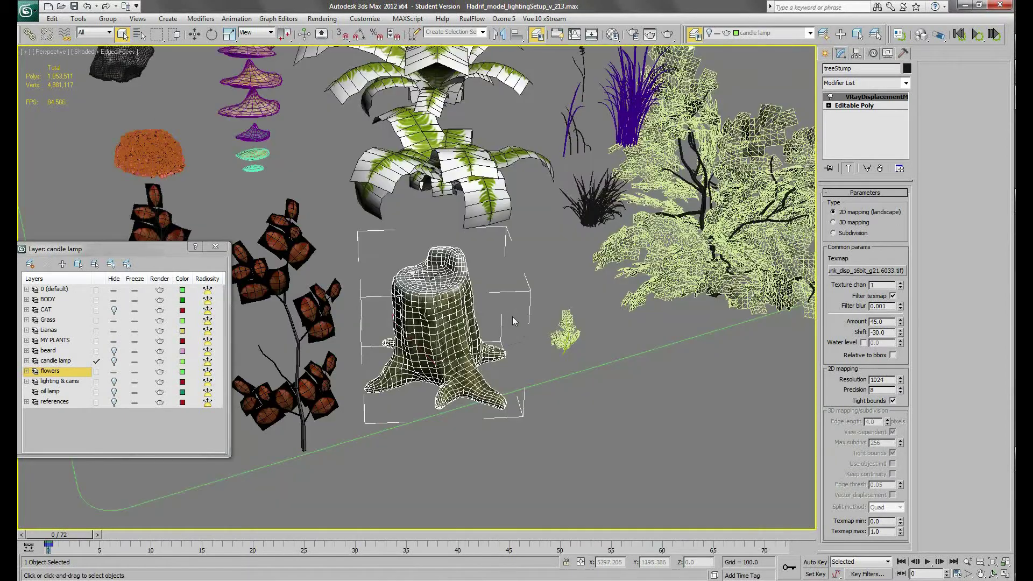
Step: Turn off edged faces and view the textured tree stump together with the plants around it
key(F4)
scroll(446, 343, up, 2)
alt+middle_drag(446, 343, 502, 315)
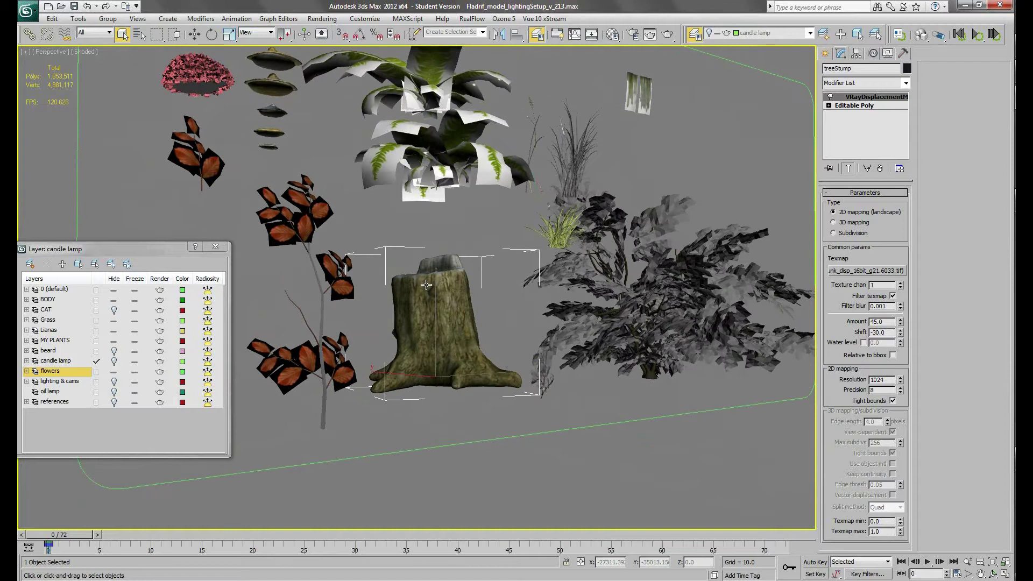
alt+middle_drag(423, 299, 419, 303)
middle_drag(398, 269, 533, 311)
middle_drag(595, 297, 583, 277)
middle_drag(441, 297, 430, 321)
Step: Close the layer list and view the whole MY PLANTS board with all its plant models
scroll(430, 320, down, 5)
mouse_move(511, 322)
alt+middle_down()
mouse_move(435, 344)
mouse_move(505, 340)
alt+middle_up()
scroll(505, 340, down, 6)
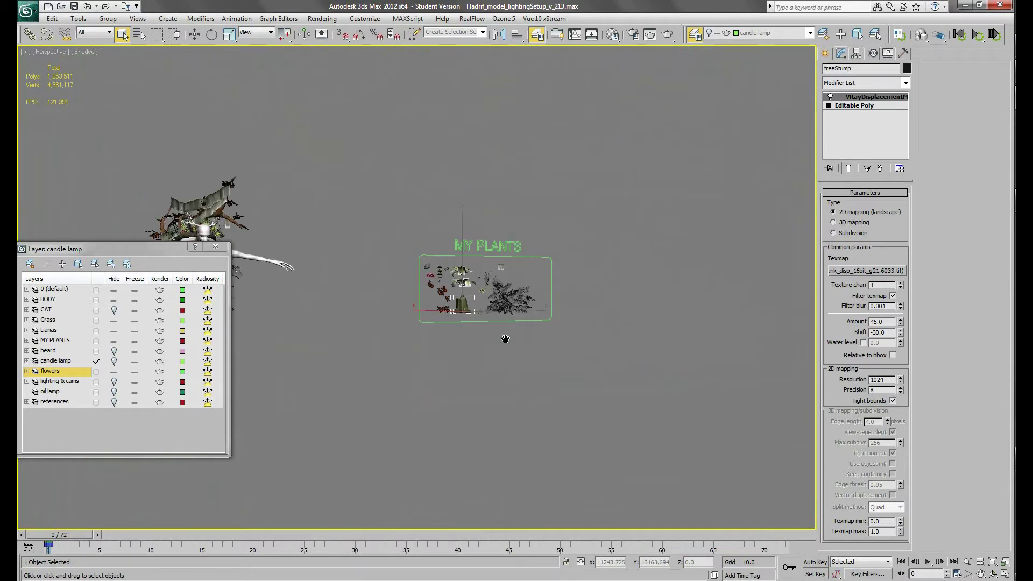
click(216, 247)
middle_drag(484, 300, 502, 317)
scroll(501, 318, up, 5)
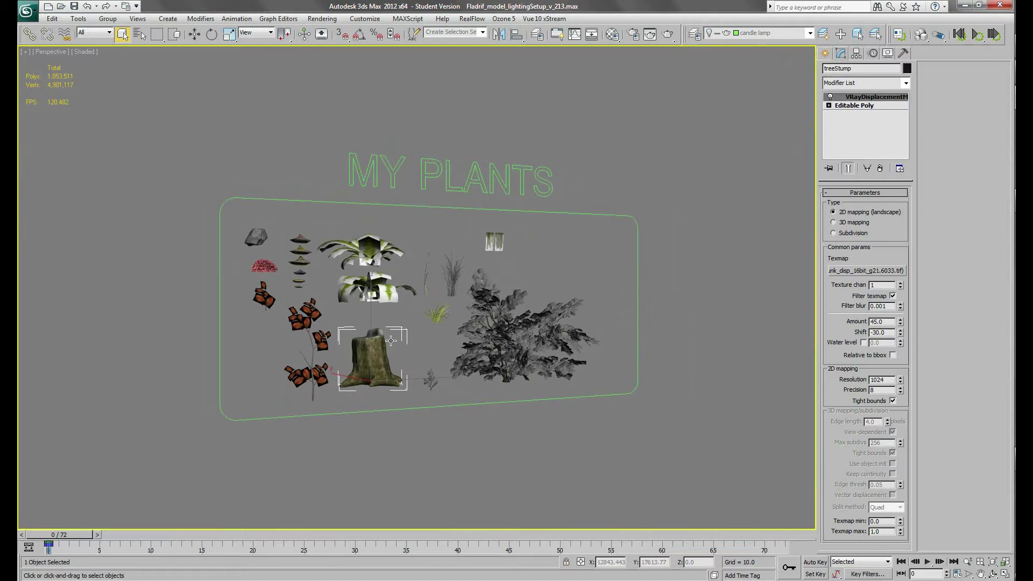
alt+middle_drag(443, 354, 466, 430)
middle_drag(465, 430, 479, 392)
Step: View the creature from the front with the plants on its back and select a VRayProxy_tallGrassPatch proxy
scroll(479, 392, down, 5)
middle_drag(259, 344, 488, 361)
scroll(509, 329, up, 4)
alt+middle_drag(423, 347, 573, 370)
scroll(574, 370, up, 4)
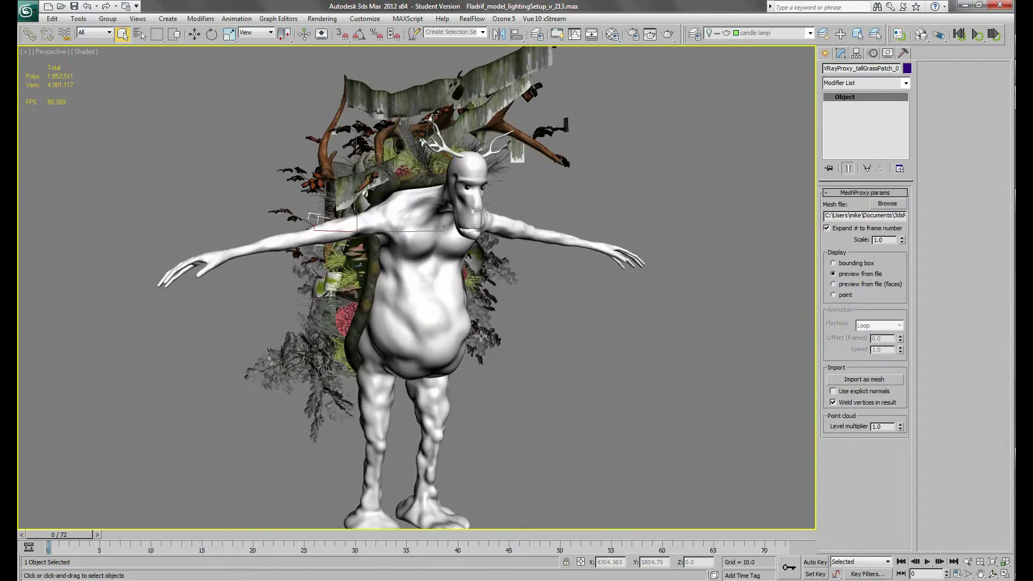
alt+middle_drag(494, 332, 513, 316)
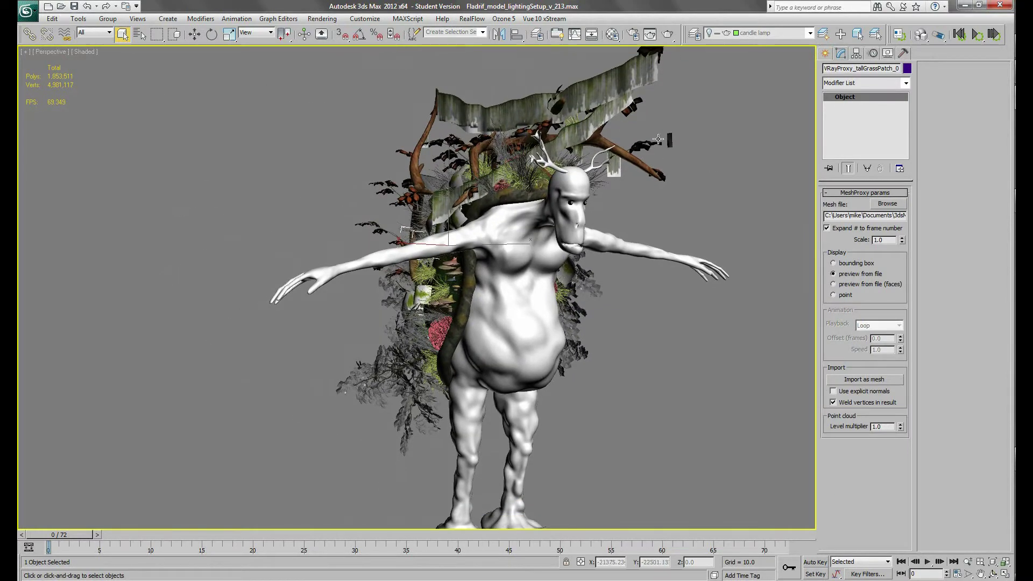
Step: Open the layer list again, frame the selected grass patch and view it on the creature's back
click(695, 35)
drag(147, 250, 166, 150)
alt+middle_drag(515, 361, 522, 423)
key(z)
scroll(550, 423, down, 8)
scroll(475, 363, up, 5)
scroll(475, 363, down, 5)
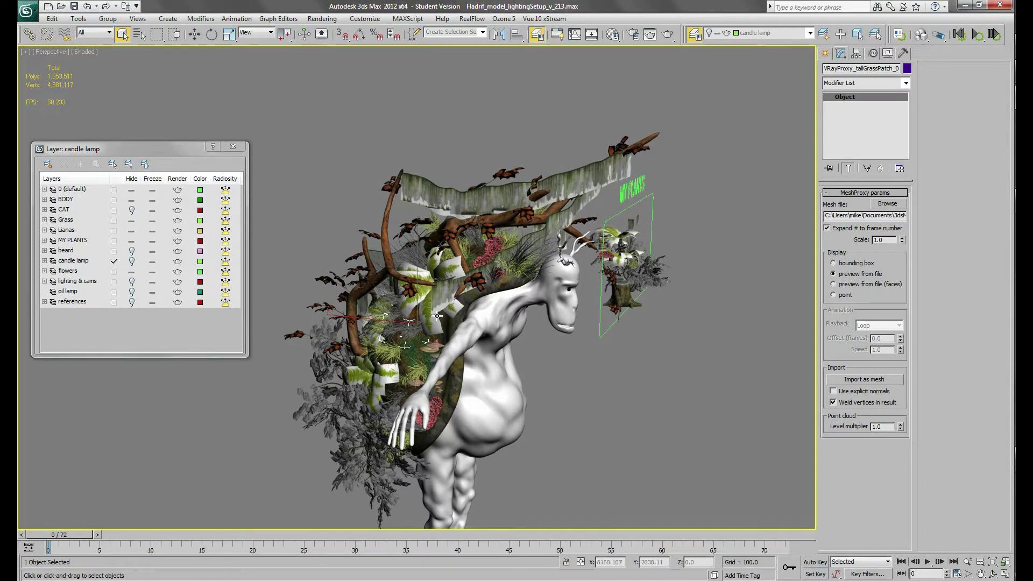
Step: Examine the planted back from several sides, then select the VRayProxy_tallGrass104 stalk and frame it up close
alt+middle_drag(482, 388, 449, 387)
middle_drag(508, 462, 495, 365)
scroll(515, 411, down, 5)
middle_drag(470, 400, 461, 336)
scroll(441, 282, up, 6)
scroll(455, 287, down, 6)
scroll(468, 313, up, 8)
scroll(468, 313, down, 3)
scroll(507, 325, down, 6)
scroll(444, 356, up, 5)
alt+middle_drag(498, 374, 624, 412)
key(z)
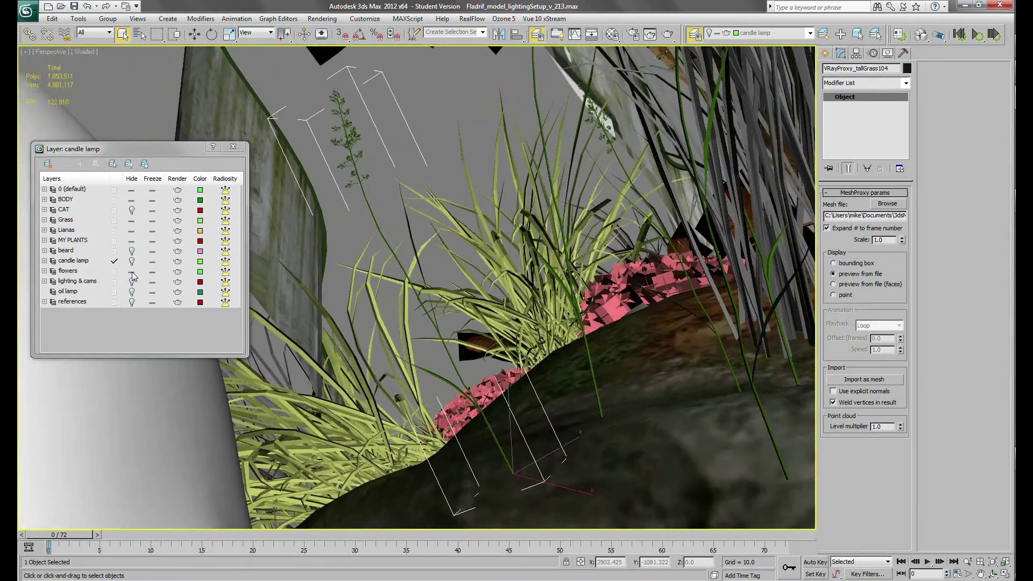
Step: Hide the flowers layer and unhide the oil lamp and candle lamp layers
click(132, 271)
scroll(529, 313, down, 8)
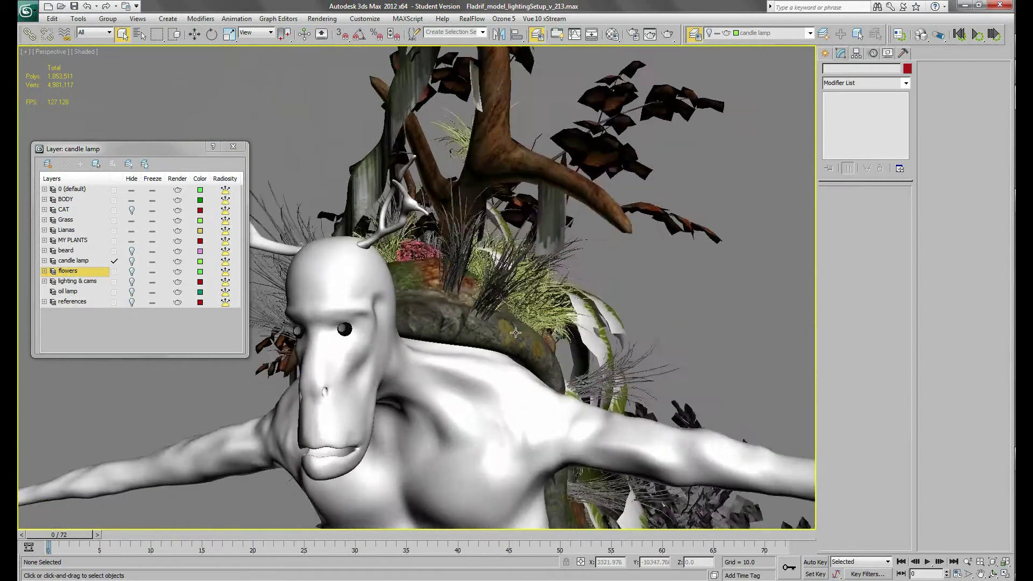
alt+middle_drag(515, 332, 466, 379)
click(132, 291)
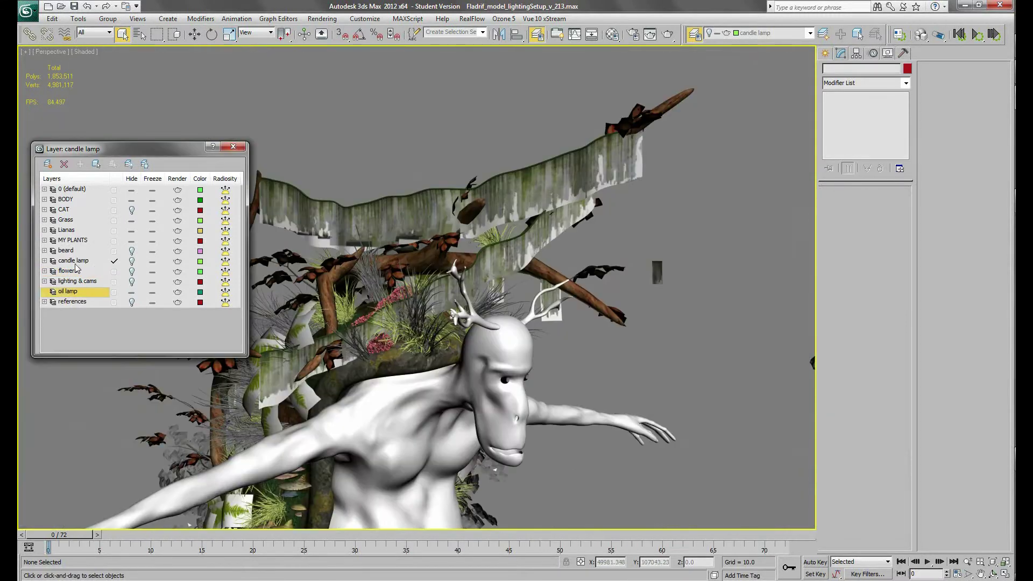
click(132, 262)
alt+middle_drag(591, 280, 563, 302)
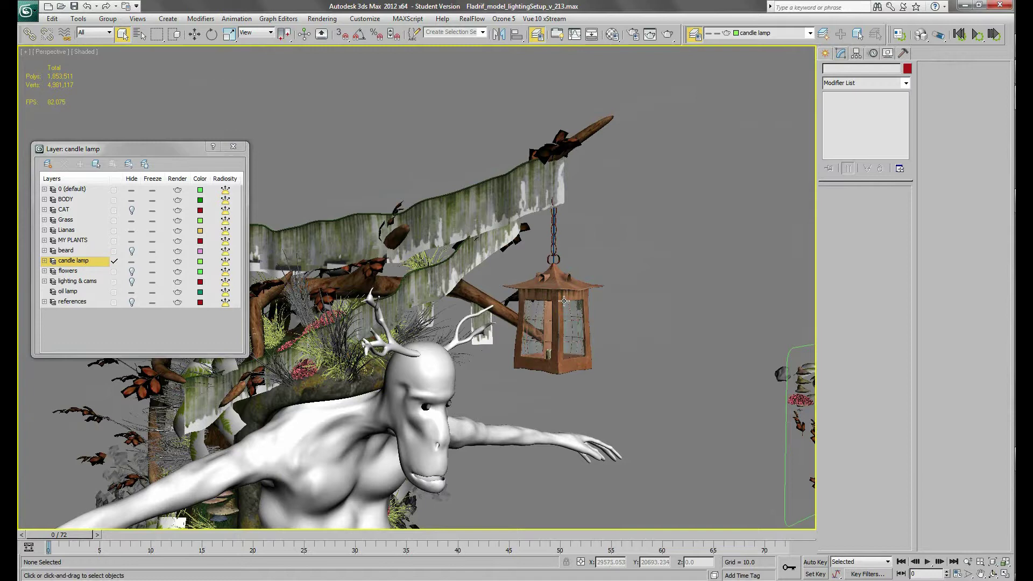
Step: Select the hanging candle lamp, isolate it and display its edged faces
click(562, 297)
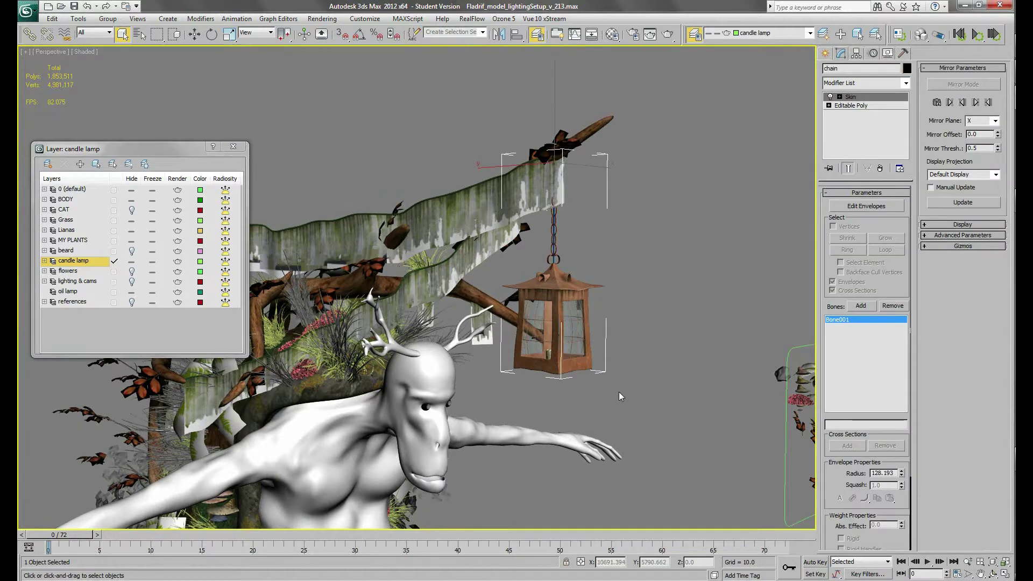
key(alt+q)
middle_drag(507, 433, 478, 187)
scroll(494, 245, down, 2)
mouse_move(492, 376)
middle_down()
mouse_move(499, 353)
mouse_move(368, 312)
middle_up()
key(F4)
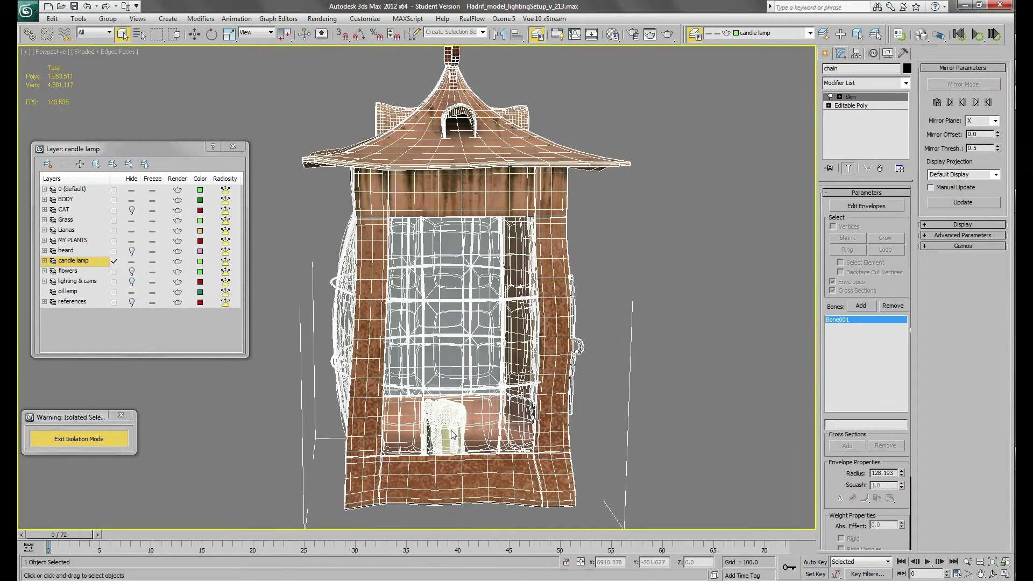
Step: Inspect the wireframe of the candle lamp's frame, glass panes, wire cage and candle
alt+middle_drag(502, 493, 574, 349)
alt+middle_drag(426, 271, 393, 277)
alt+middle_drag(372, 356, 403, 376)
scroll(407, 270, up, 3)
middle_drag(407, 220, 552, 271)
alt+middle_drag(535, 208, 500, 268)
scroll(500, 268, down, 3)
middle_drag(500, 215, 425, 334)
Step: Examine the mesh of the lamp's roof, including its vents and the ring on top
scroll(480, 300, up, 4)
scroll(426, 335, down, 3)
alt+middle_drag(510, 307, 426, 372)
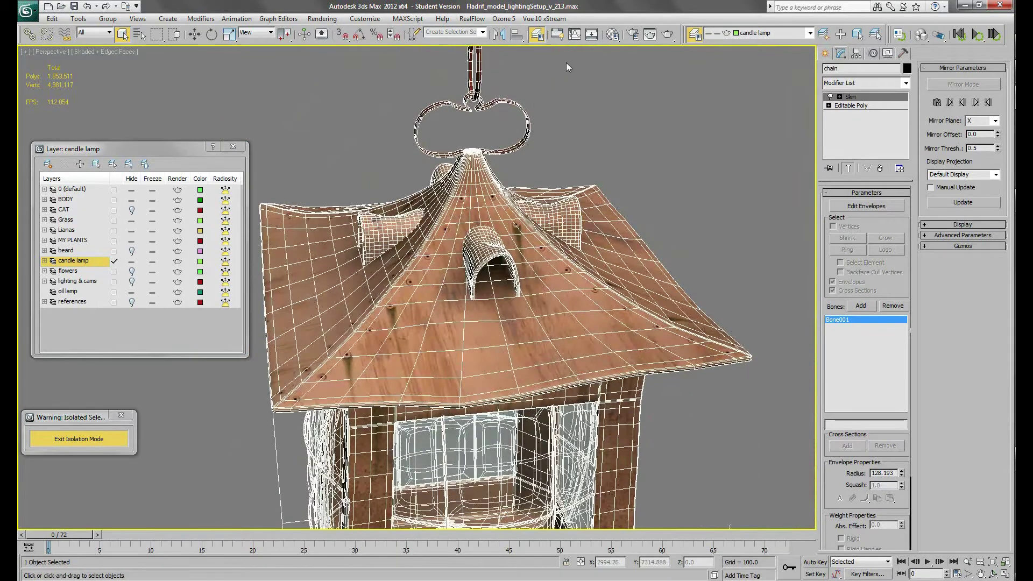
alt+middle_drag(464, 282, 567, 361)
middle_drag(469, 327, 507, 292)
middle_drag(405, 368, 438, 297)
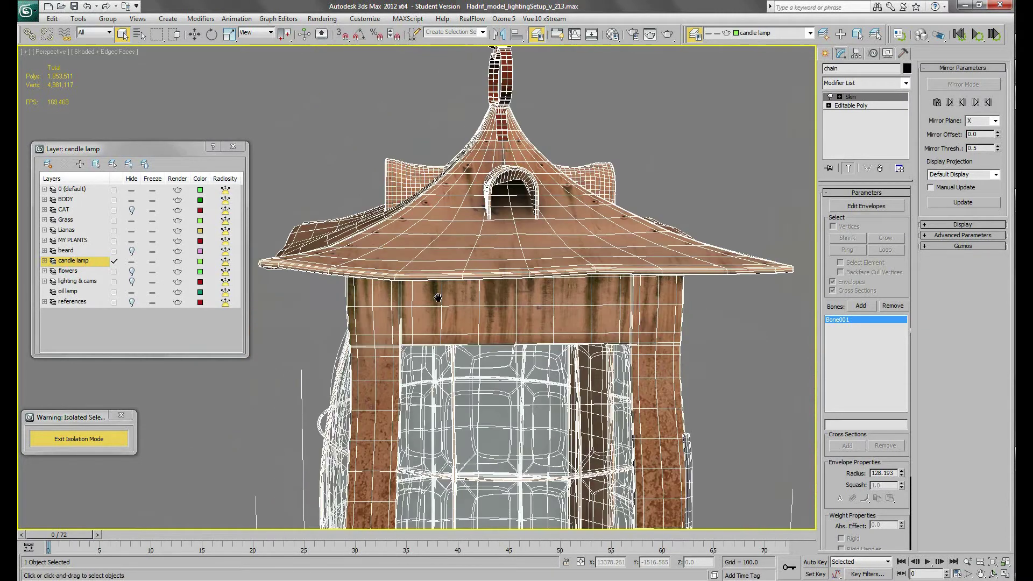
scroll(438, 298, down, 2)
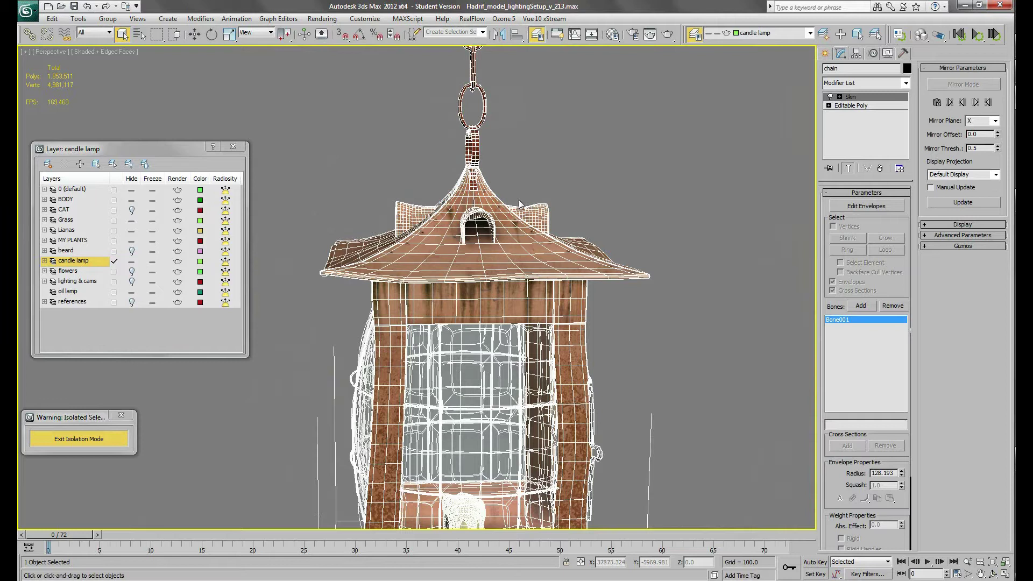
Step: Inspect the mesh of the chain links above the lamp's roof
alt+middle_drag(447, 225, 442, 242)
scroll(438, 237, down, 2)
alt+middle_drag(431, 166, 474, 342)
scroll(483, 310, up, 6)
middle_drag(547, 307, 431, 388)
scroll(468, 248, down, 3)
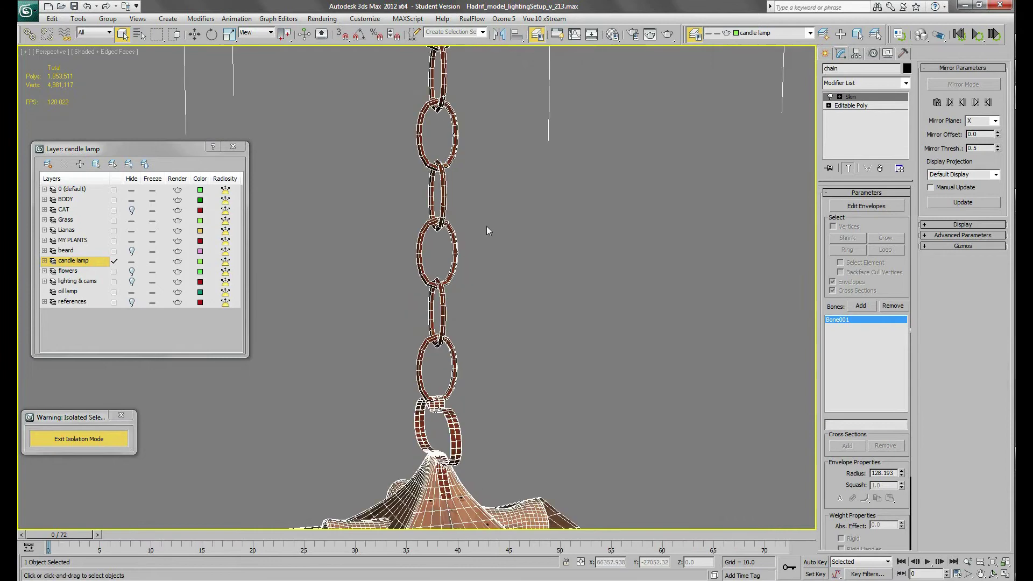
middle_drag(488, 431, 498, 249)
scroll(498, 249, up, 3)
Step: Turn off edged faces and view the textured lamp and its candle from several angles
alt+middle_drag(540, 417, 519, 298)
scroll(498, 344, down, 2)
middle_drag(463, 431, 467, 301)
alt+middle_drag(458, 349, 515, 352)
mouse_move(457, 258)
alt+middle_down()
mouse_move(384, 346)
mouse_move(467, 377)
mouse_move(441, 374)
mouse_move(437, 392)
mouse_move(449, 379)
mouse_move(460, 410)
mouse_move(484, 424)
alt+middle_up()
key(F4)
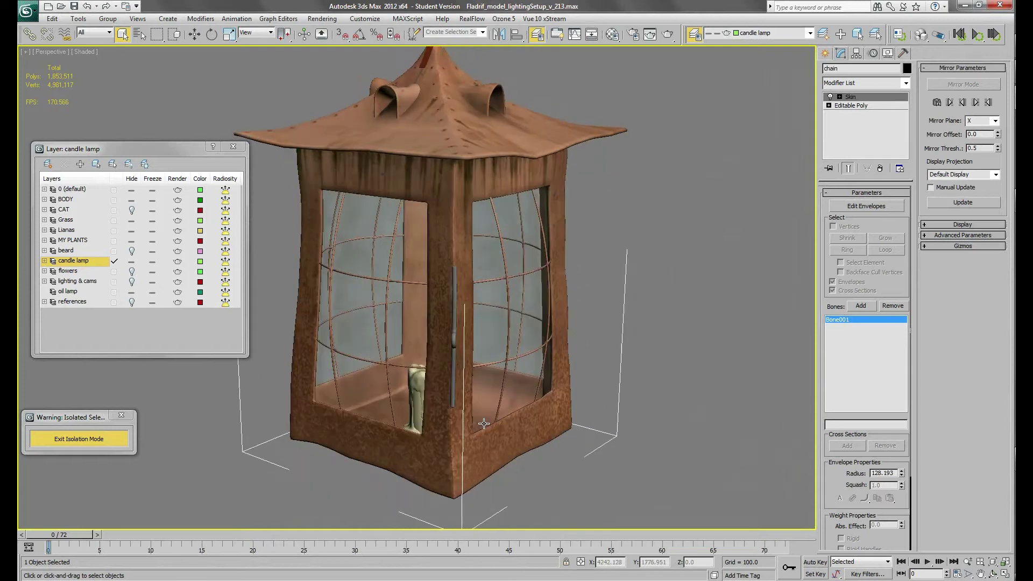
alt+middle_drag(370, 430, 389, 435)
alt+middle_drag(482, 429, 453, 369)
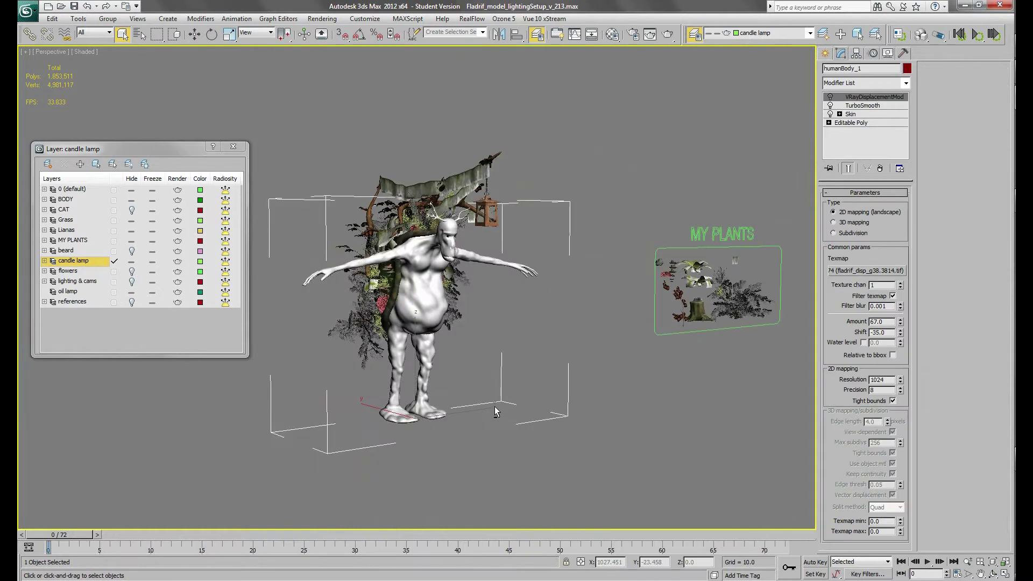
alt+middle_drag(495, 408, 388, 336)
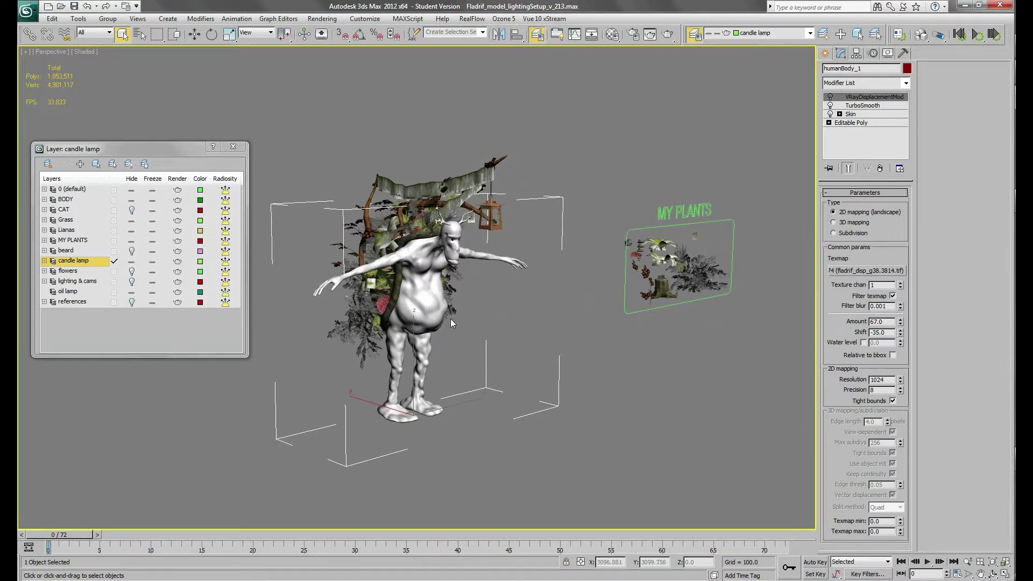
Step: Leave isolation with the humanBody_1 mesh selected and view the creature's head and upper body up close
middle_drag(438, 369, 454, 414)
scroll(455, 414, up, 8)
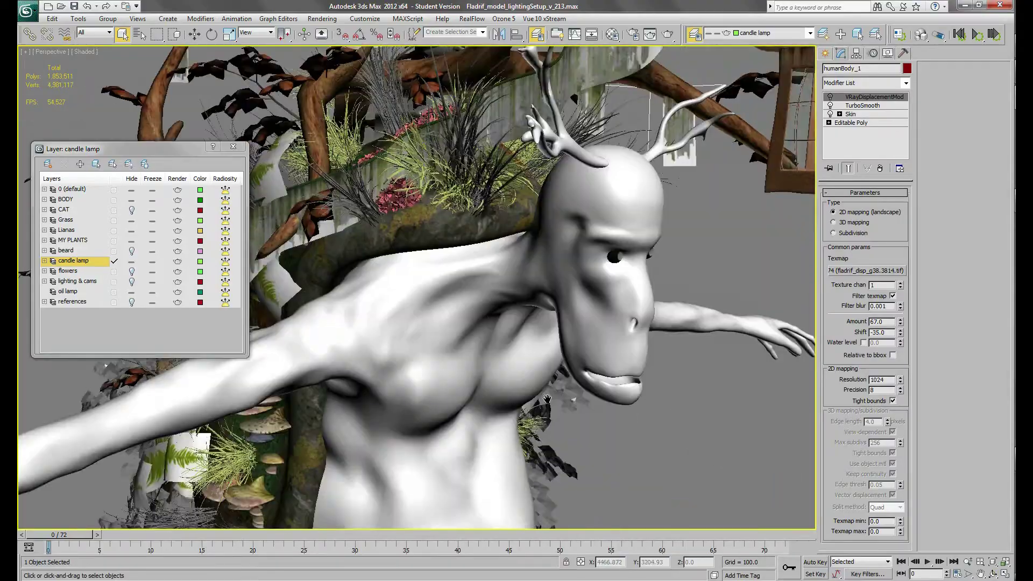
middle_drag(640, 427, 544, 396)
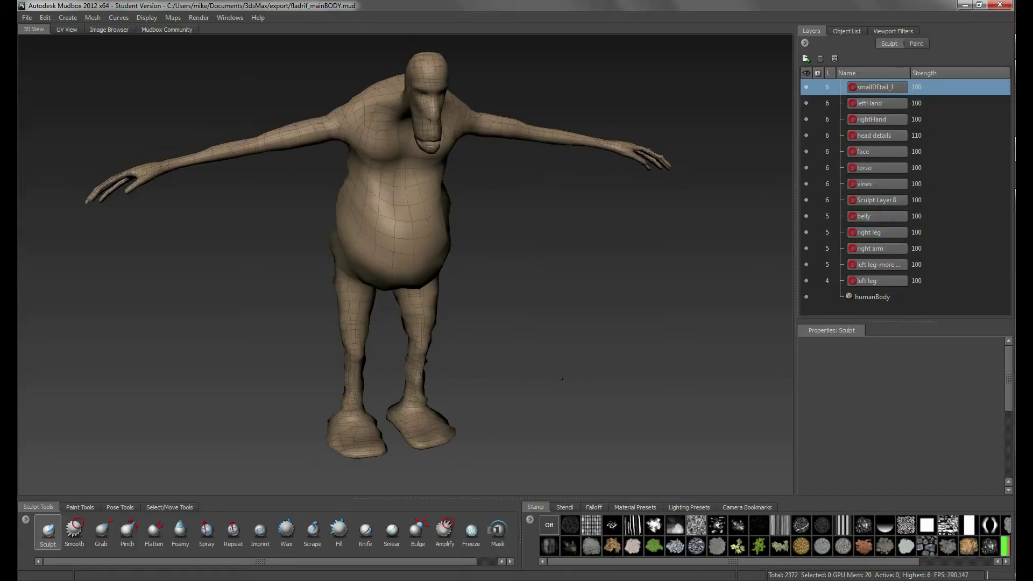
alt+drag(538, 398, 602, 399)
alt+drag(535, 284, 538, 354)
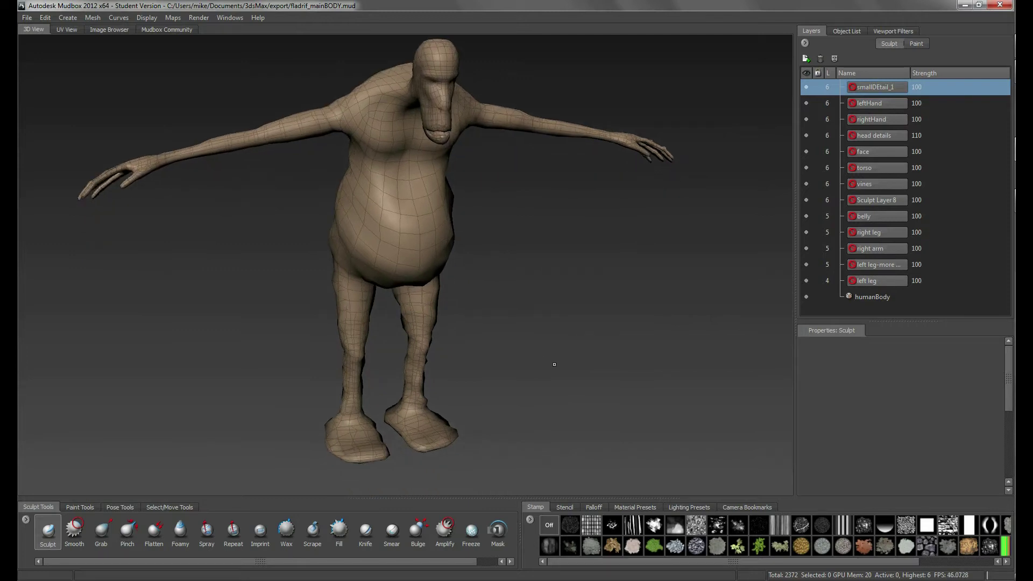
Step: Switch to Mudbox and raise the body sculpt's subdivision to level 3
key(Page_Up)
key(Page_Up)
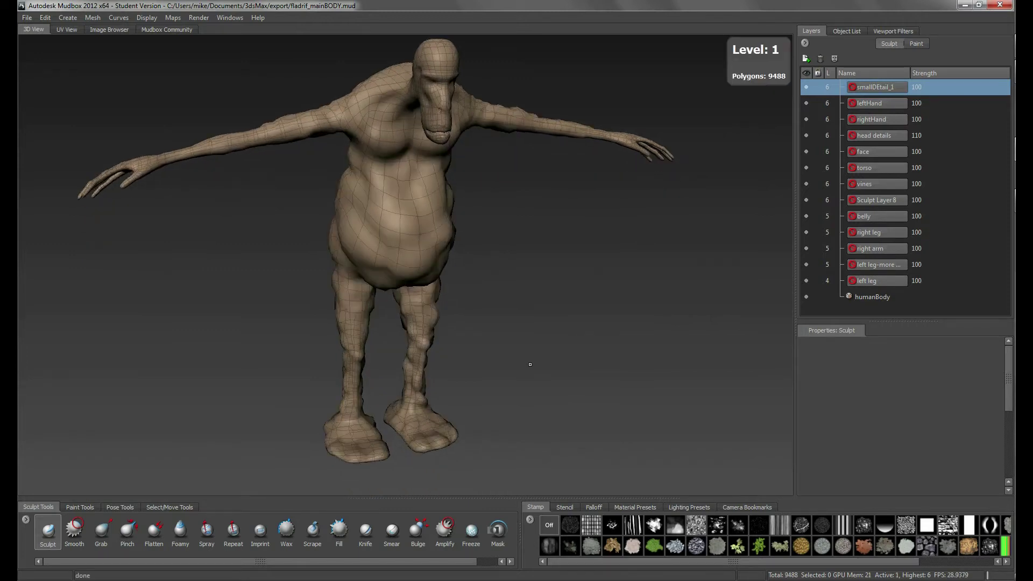
key(Page_Up)
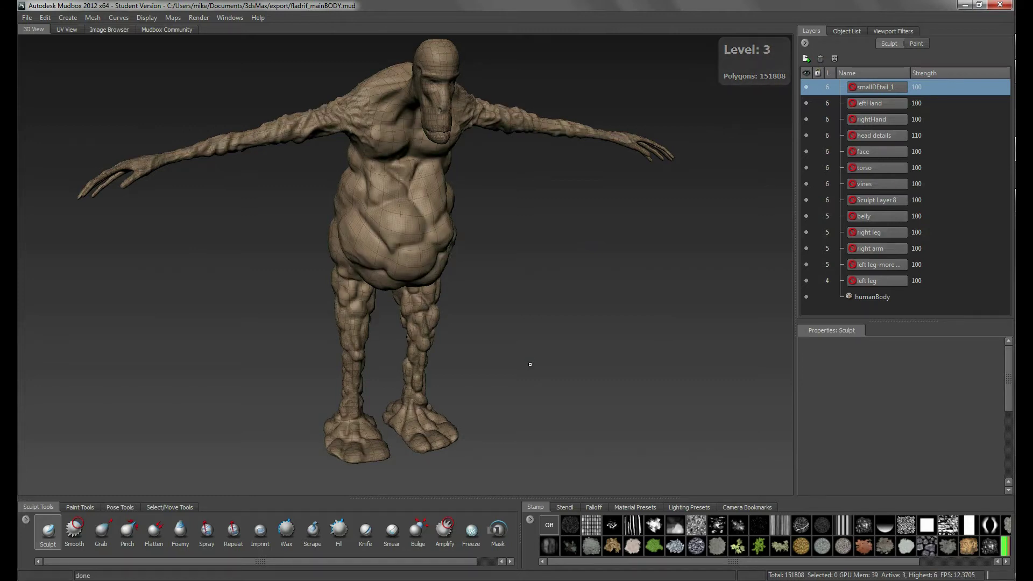
Step: Inspect the sculpted belly, arms and legs, raising the subdivision to level 6 with the wireframe hidden
alt+drag(527, 365, 548, 345)
alt+right_drag(548, 345, 619, 140)
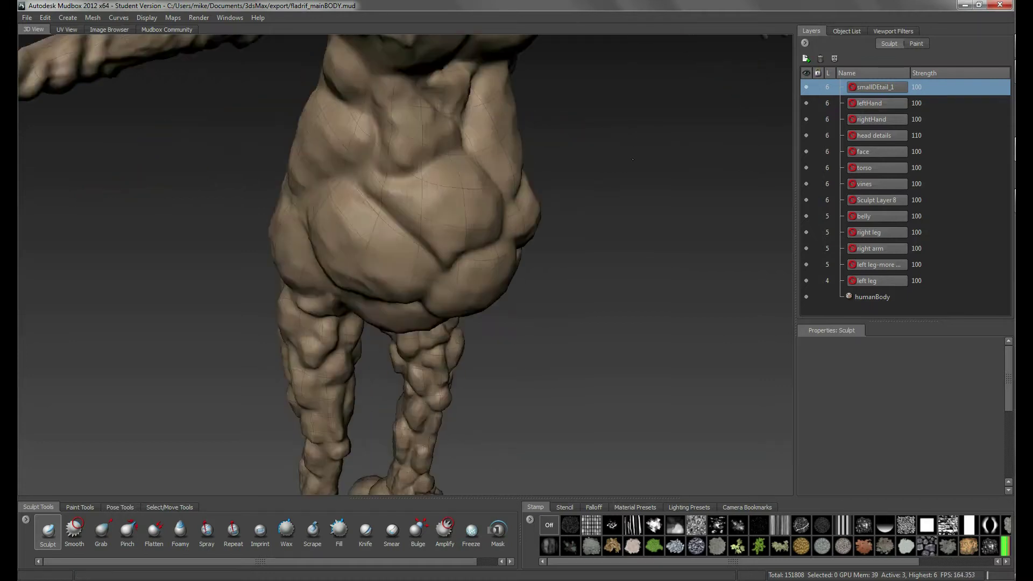
alt+drag(618, 140, 634, 161)
alt+right_drag(626, 283, 758, 197)
alt+drag(758, 181, 671, 234)
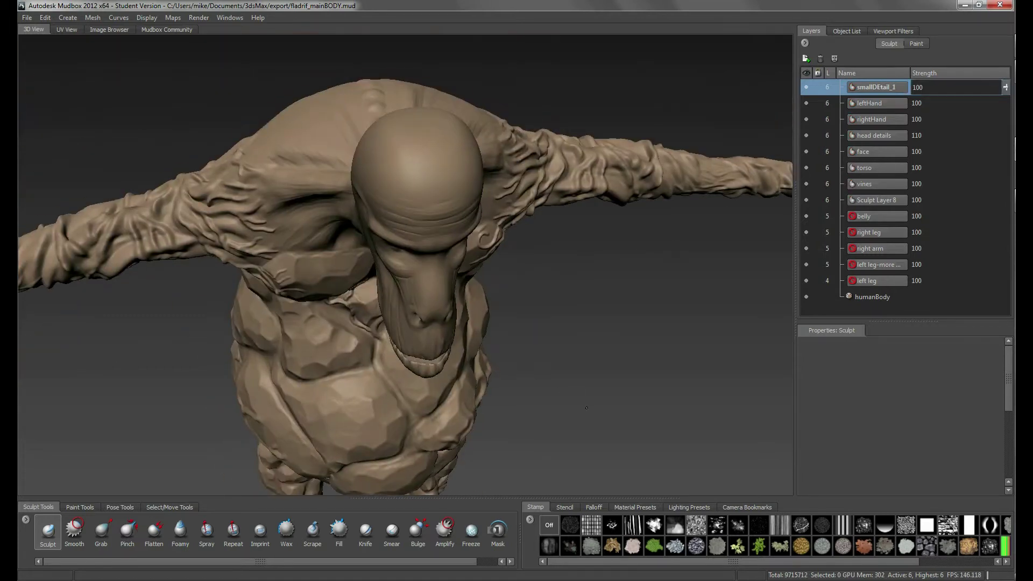
alt+middle_drag(571, 347, 571, 395)
scroll(571, 394, down, 1)
alt+drag(571, 395, 588, 425)
Step: Enable the Cavity Ambient Occlusion and Ambient Occlusion viewport filters and view the shaded sculpt
click(891, 31)
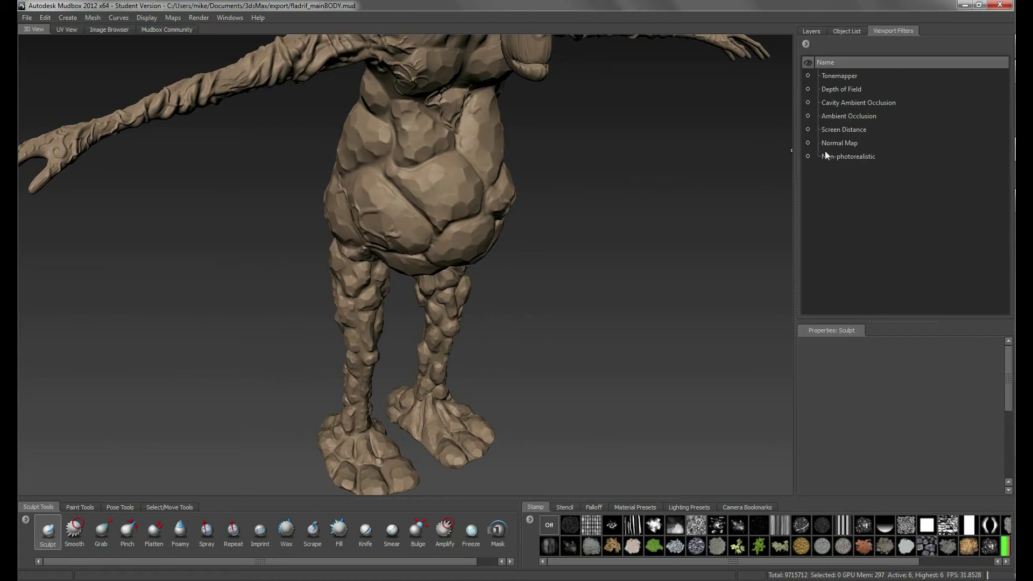
click(808, 103)
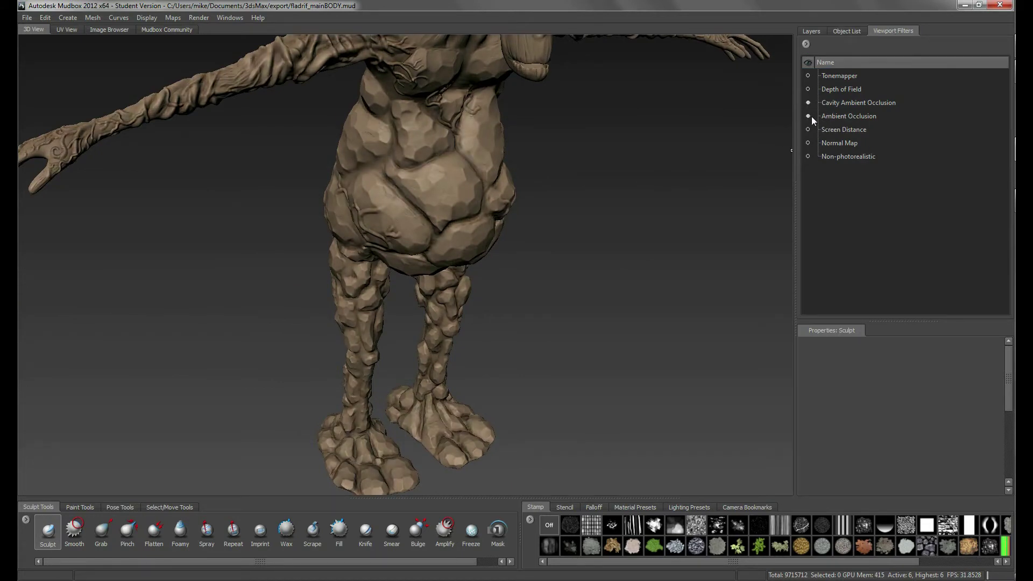
alt+drag(653, 284, 699, 258)
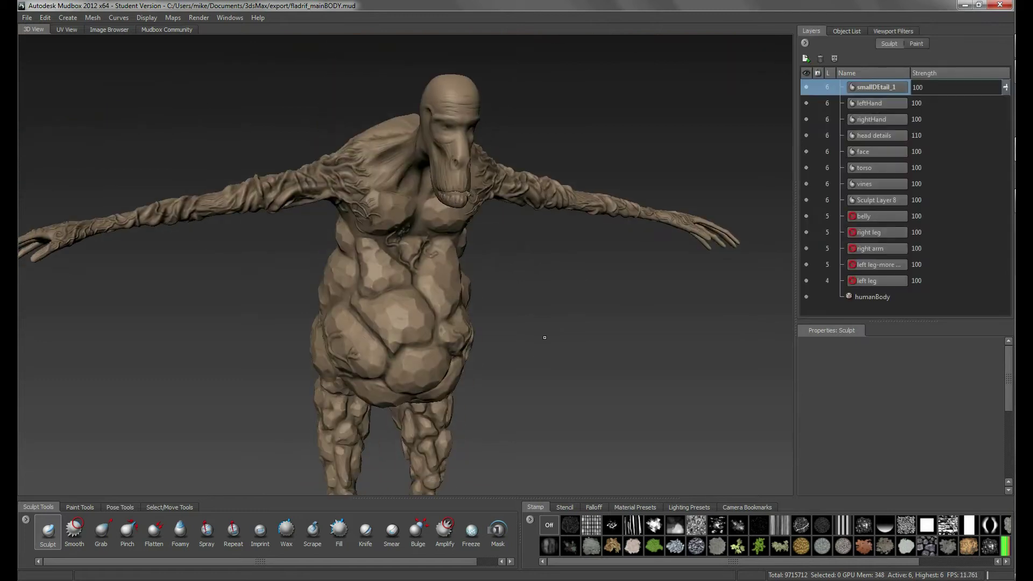
alt+drag(544, 337, 568, 425)
alt+middle_drag(569, 427, 572, 463)
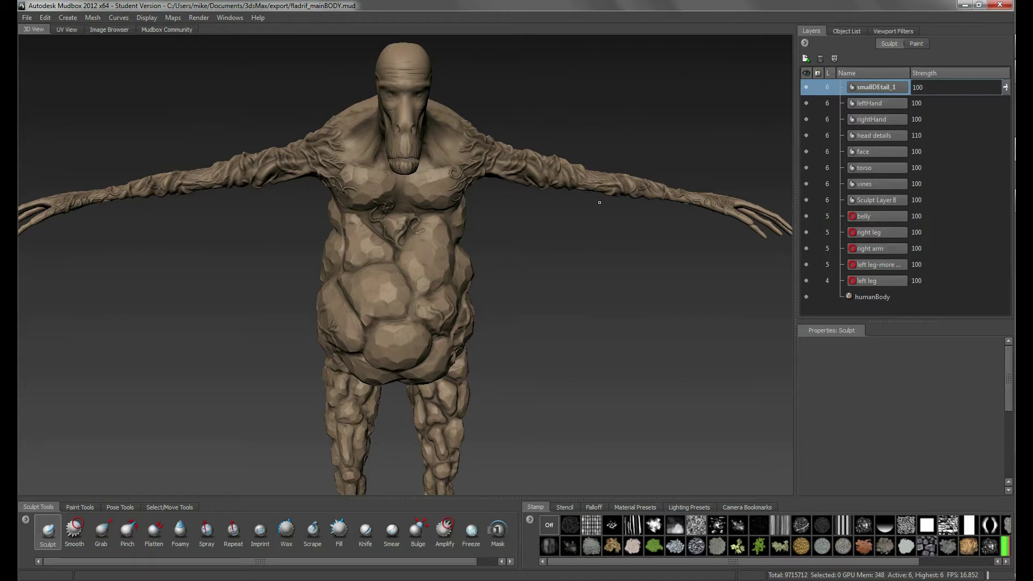
Step: View the head and torso from the front and check the face and head details sculpt layers
alt+drag(556, 356, 570, 441)
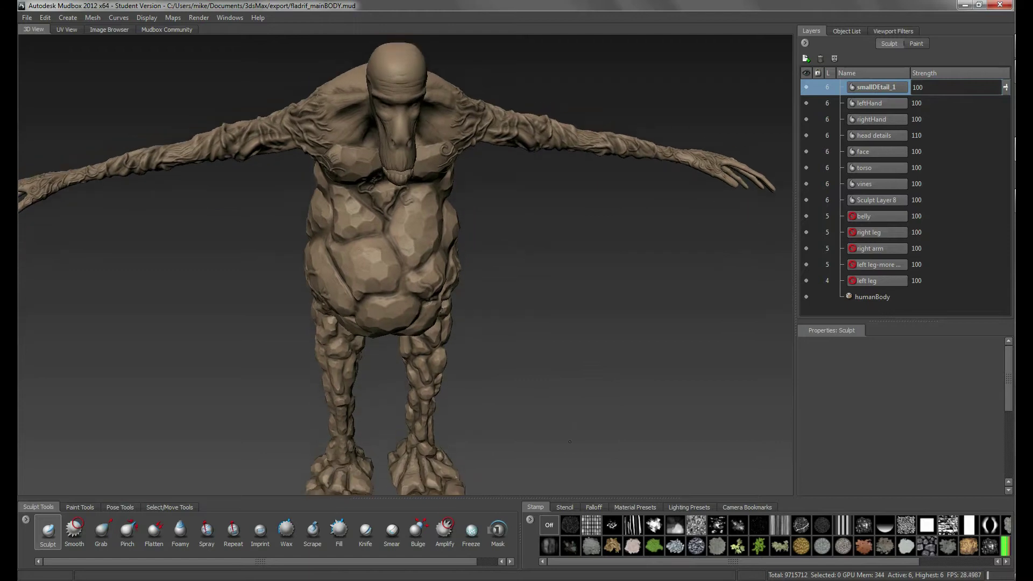
alt+middle_drag(544, 318, 543, 401)
alt+drag(543, 402, 570, 328)
click(806, 151)
alt+drag(457, 375, 603, 366)
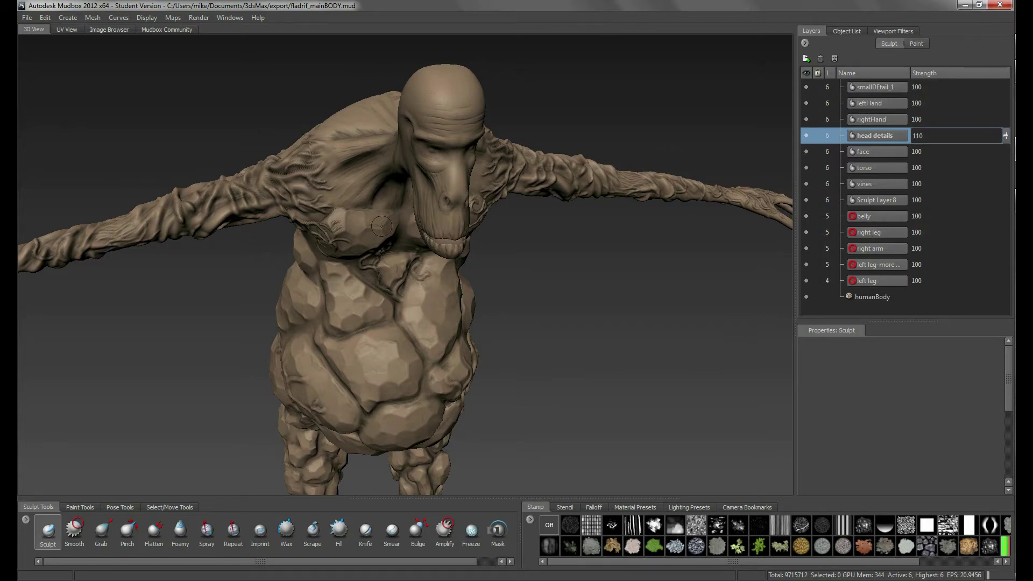
Step: Examine the rock-like sculpting on the belly and legs and the vines on the torso from several angles
alt+drag(431, 356, 273, 244)
alt+drag(259, 347, 271, 293)
alt+middle_drag(507, 484, 542, 314)
alt+drag(542, 314, 388, 181)
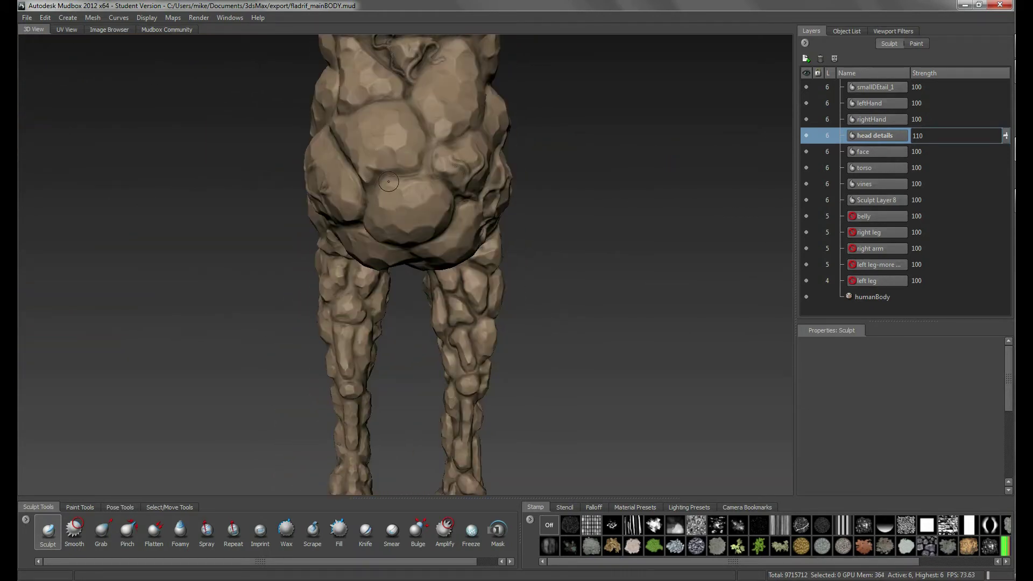
alt+drag(446, 204, 218, 529)
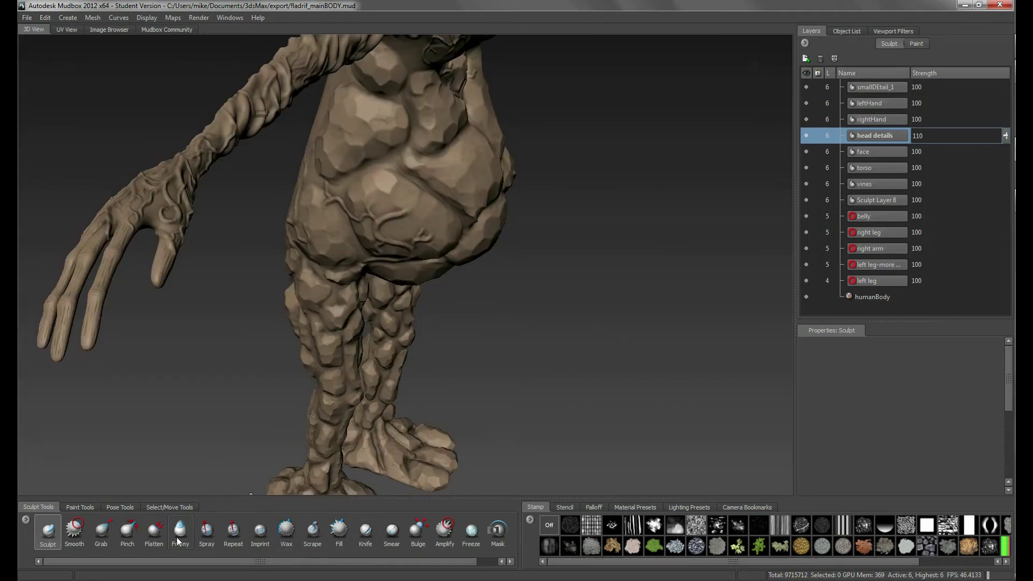
alt+drag(414, 372, 350, 330)
alt+drag(616, 144, 616, 161)
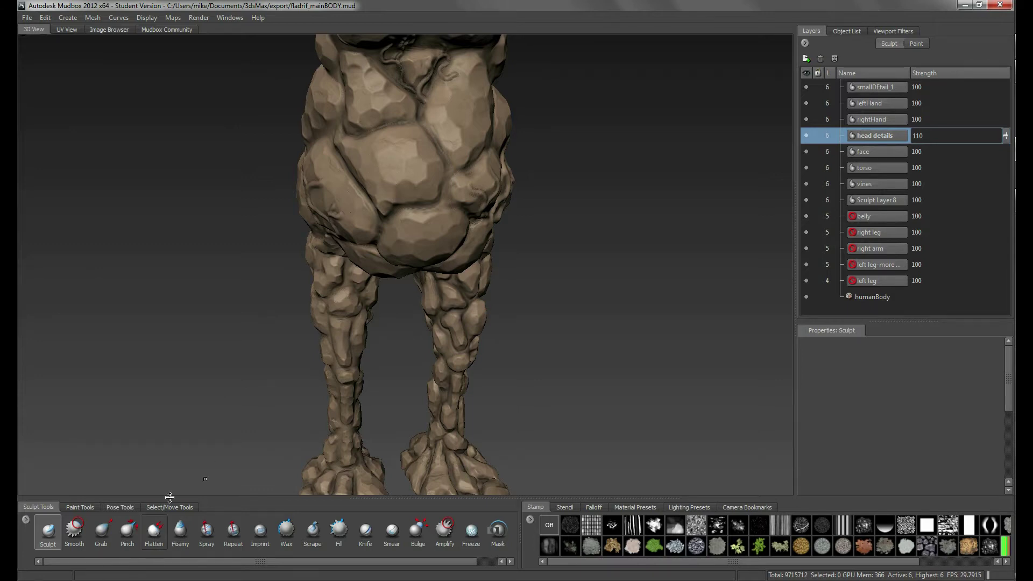
alt+drag(253, 353, 356, 343)
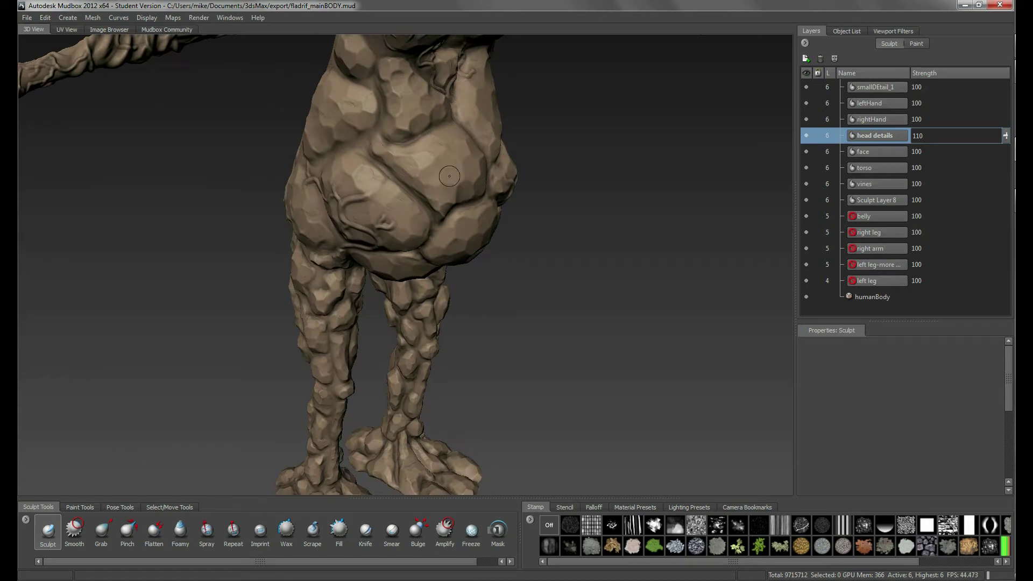
Step: Display the brush falloff presets and view the belly and the mouth area of the sculpt
alt+drag(534, 239, 592, 482)
click(594, 507)
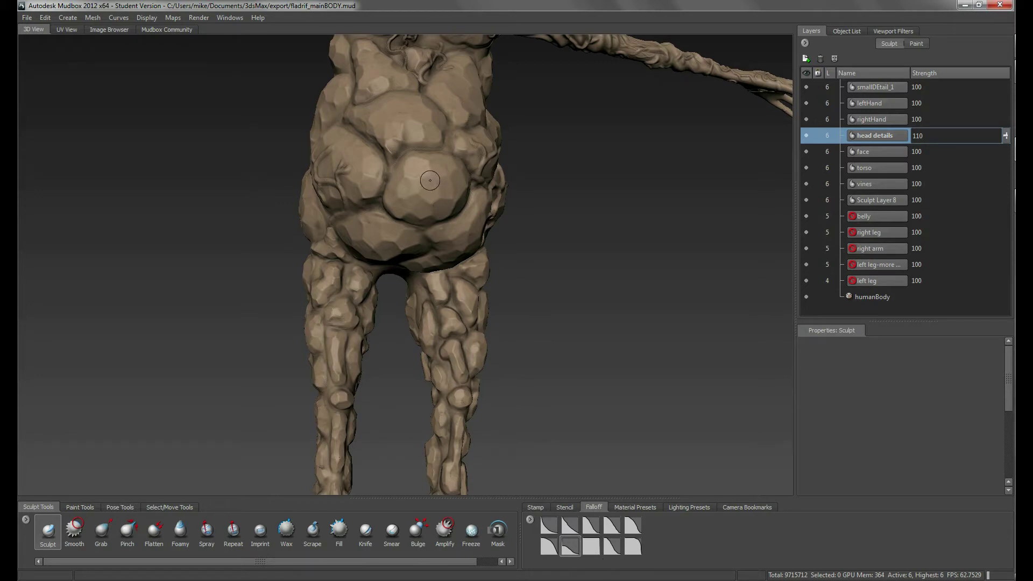
alt+drag(591, 103, 580, 136)
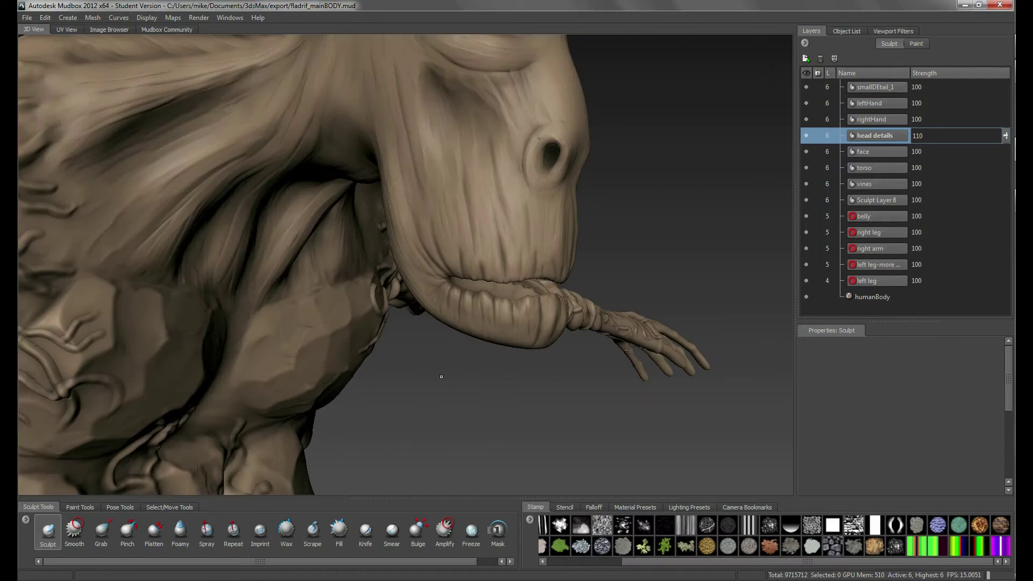
scroll(437, 371, up, 5)
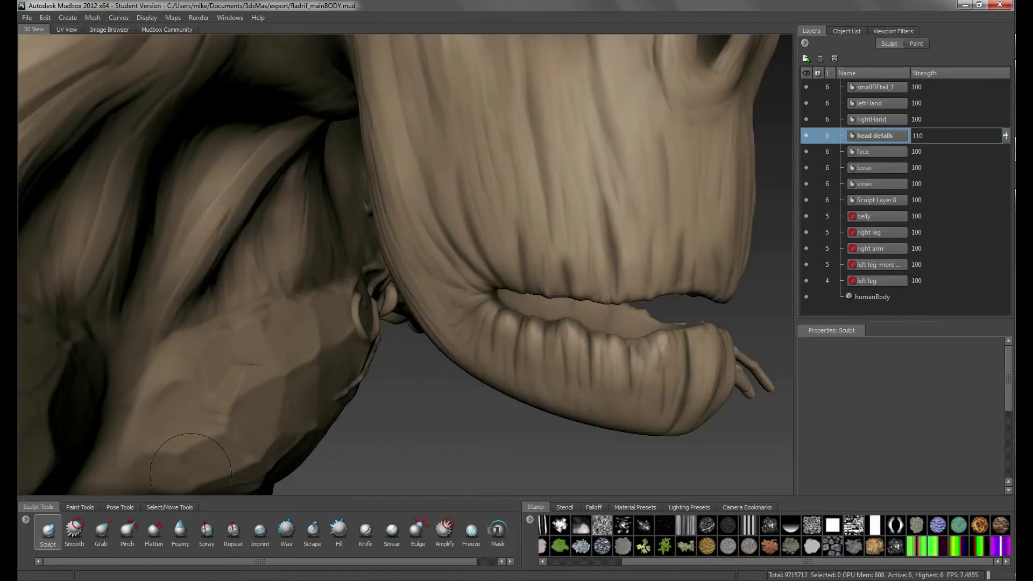
Step: Activate the Sculpt brush and examine the wrinkles around the mouth and chin from the side and the front
click(48, 532)
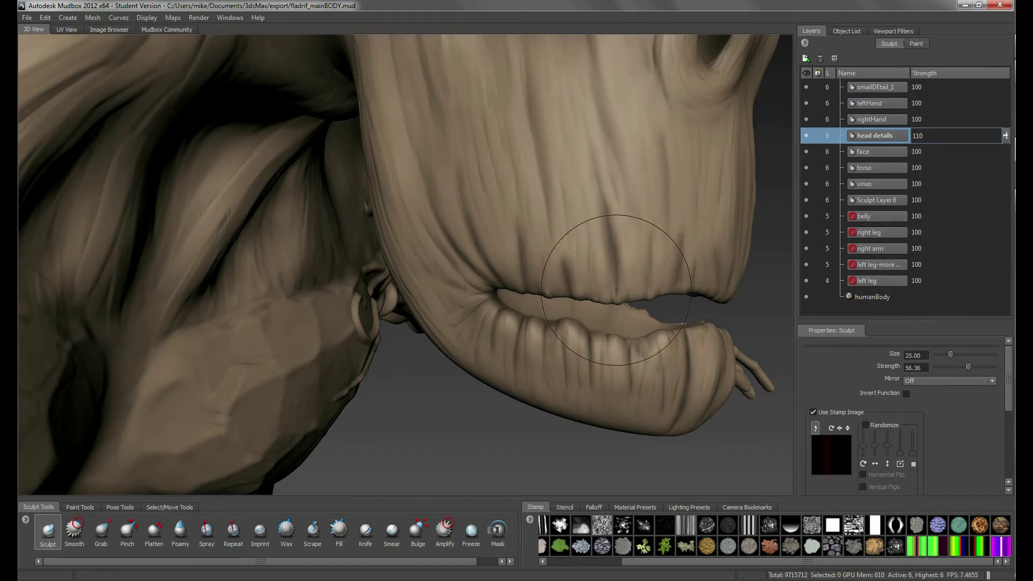
alt+right_drag(596, 301, 500, 301)
mouse_move(500, 301)
alt+mouse_down()
mouse_move(473, 344)
mouse_move(509, 371)
alt+mouse_up()
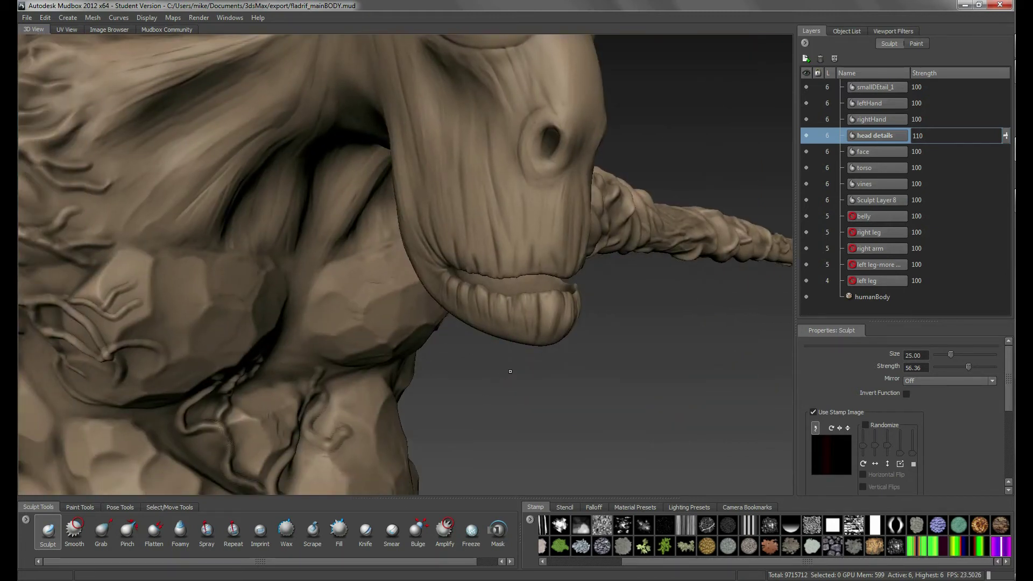
alt+right_drag(510, 371, 586, 409)
alt+drag(587, 410, 302, 322)
alt+right_drag(302, 322, 253, 301)
alt+drag(253, 301, 425, 355)
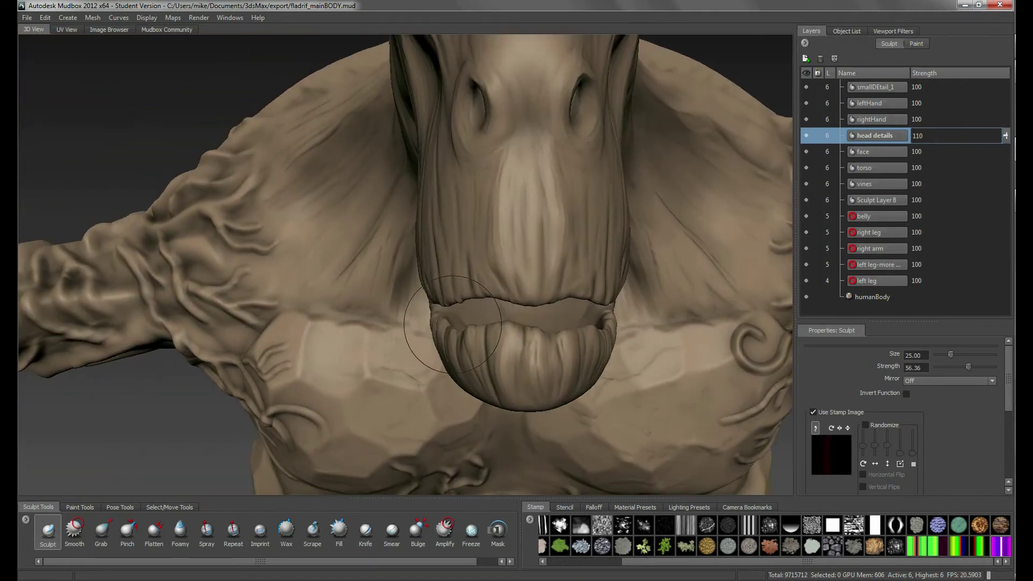
alt+drag(627, 364, 602, 350)
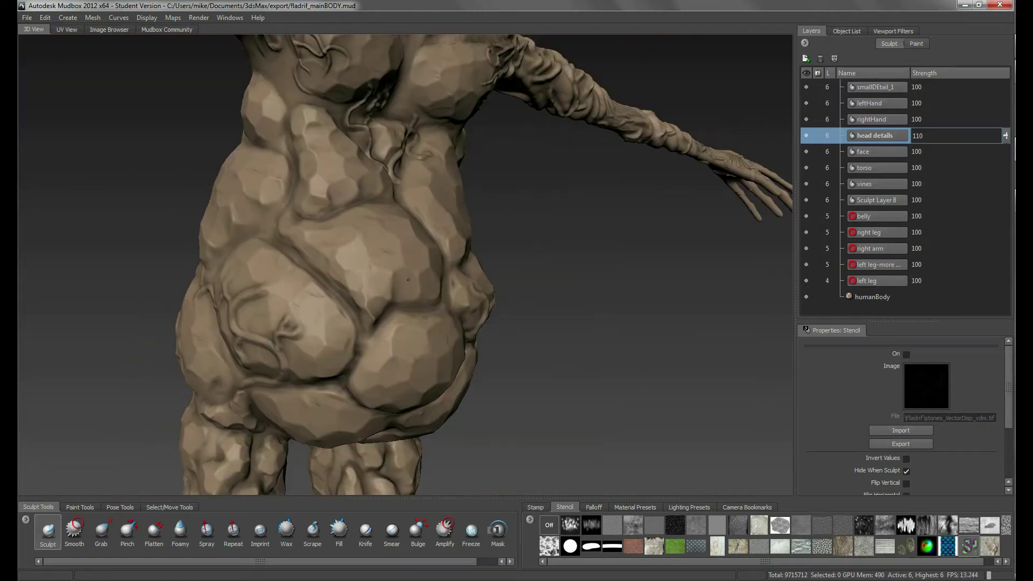
Step: Examine the faceted rocks on the belly, display the stamp presets and view the whole upper body
alt+drag(414, 280, 449, 304)
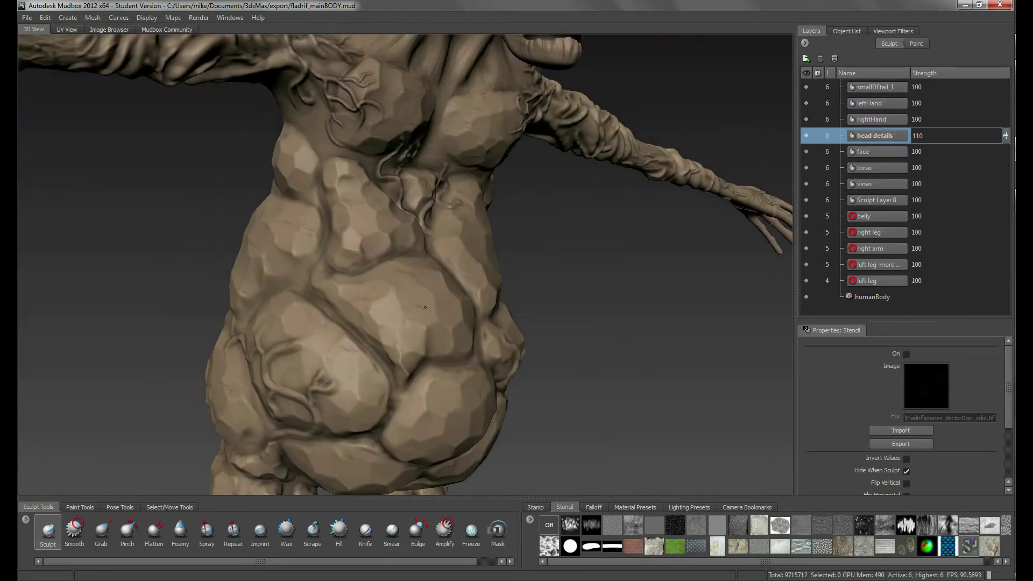
alt+right_drag(376, 317, 427, 327)
alt+drag(426, 328, 423, 320)
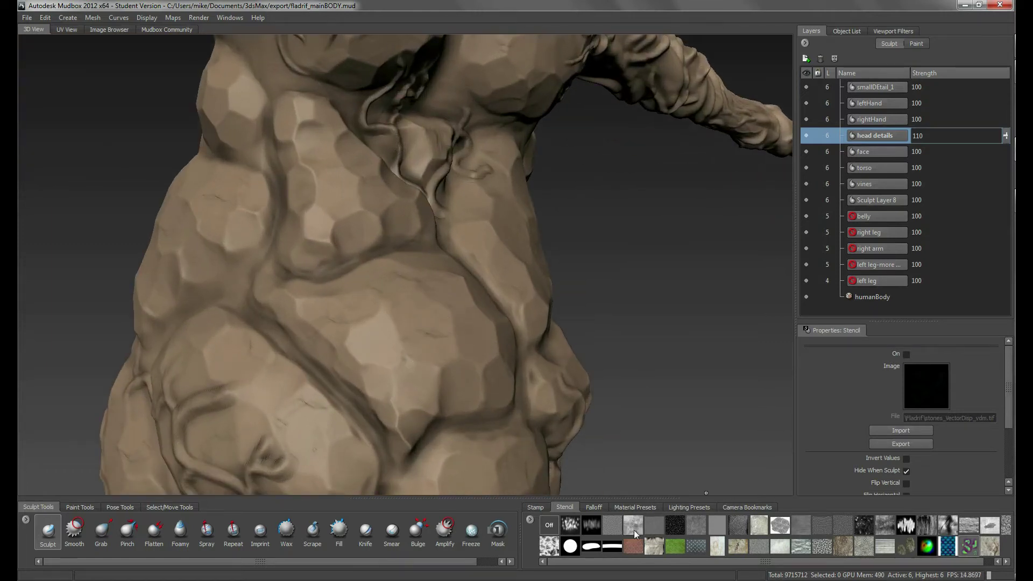
click(536, 506)
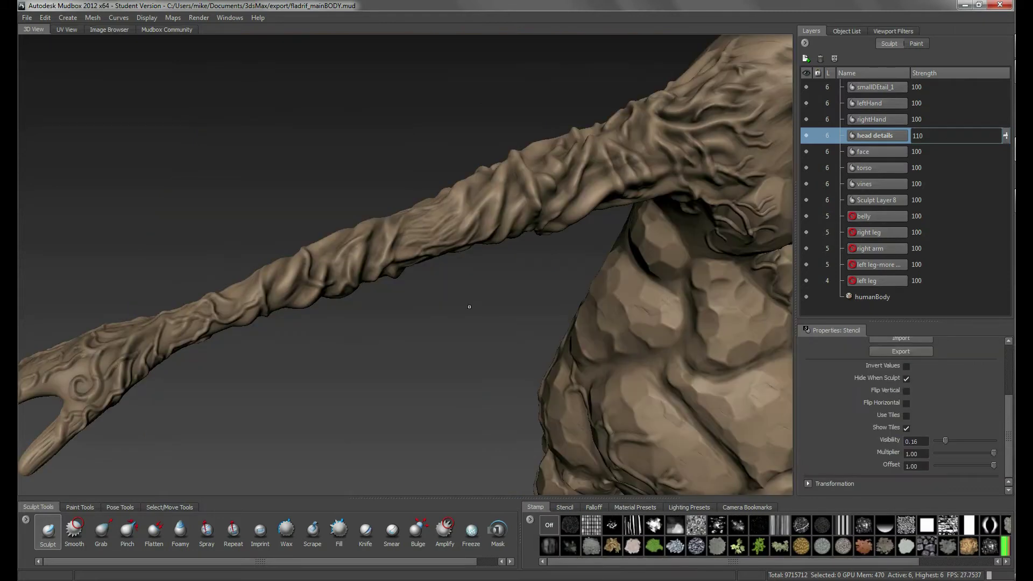
alt+drag(469, 306, 419, 386)
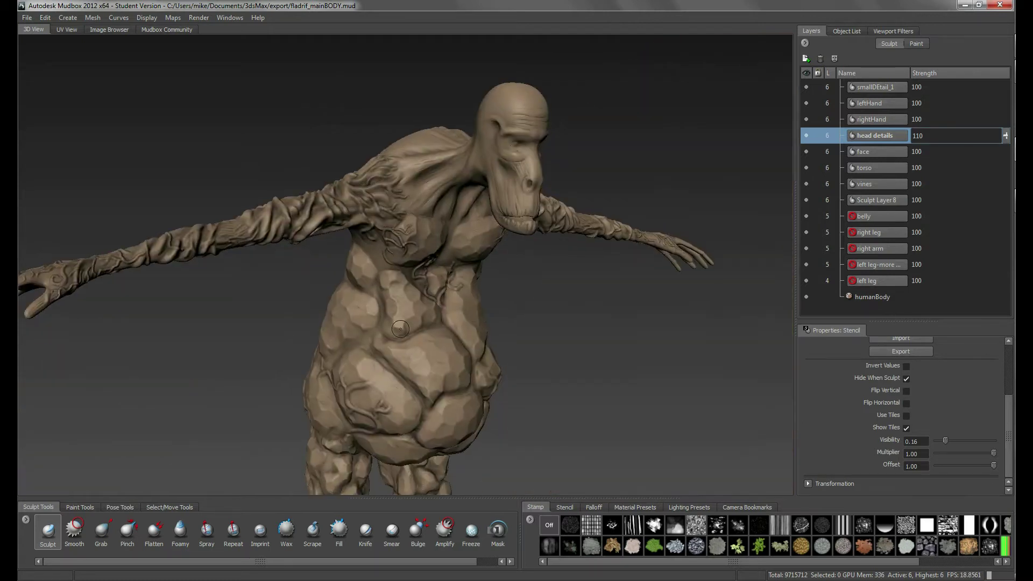
alt+drag(579, 362, 303, 277)
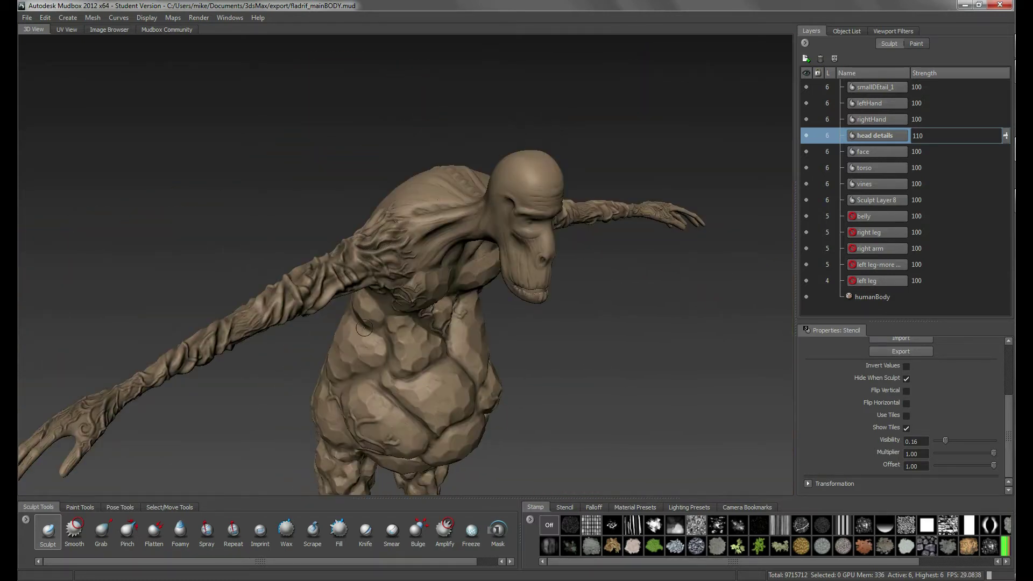
Step: Display the paint layers, show the additional de... and leftHand diffuse layers and view the body from the front
click(917, 45)
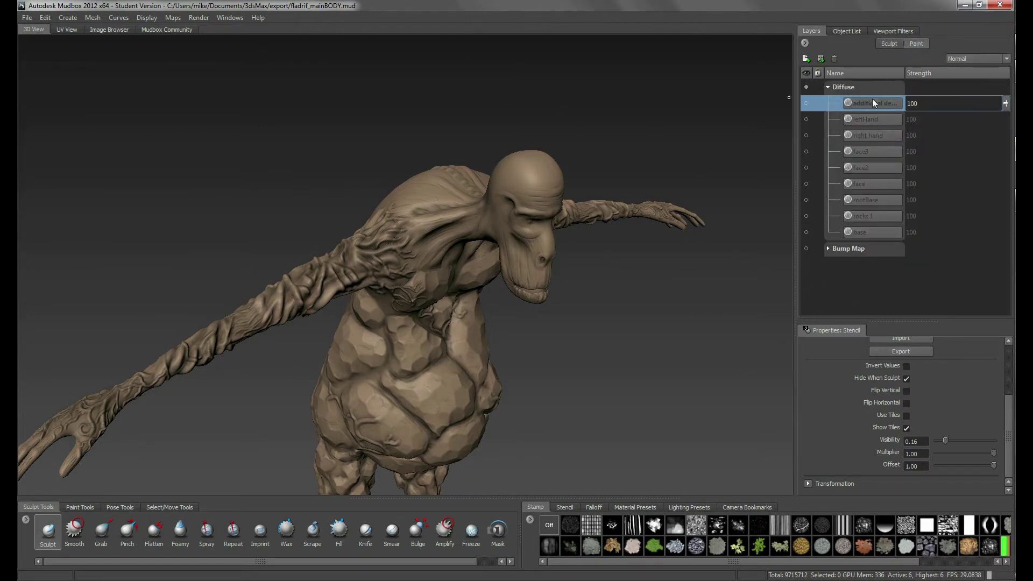
click(807, 103)
click(806, 120)
mouse_move(634, 272)
alt+mouse_down()
mouse_move(673, 269)
mouse_move(613, 273)
mouse_move(557, 334)
alt+mouse_up()
alt+middle_drag(520, 340, 555, 373)
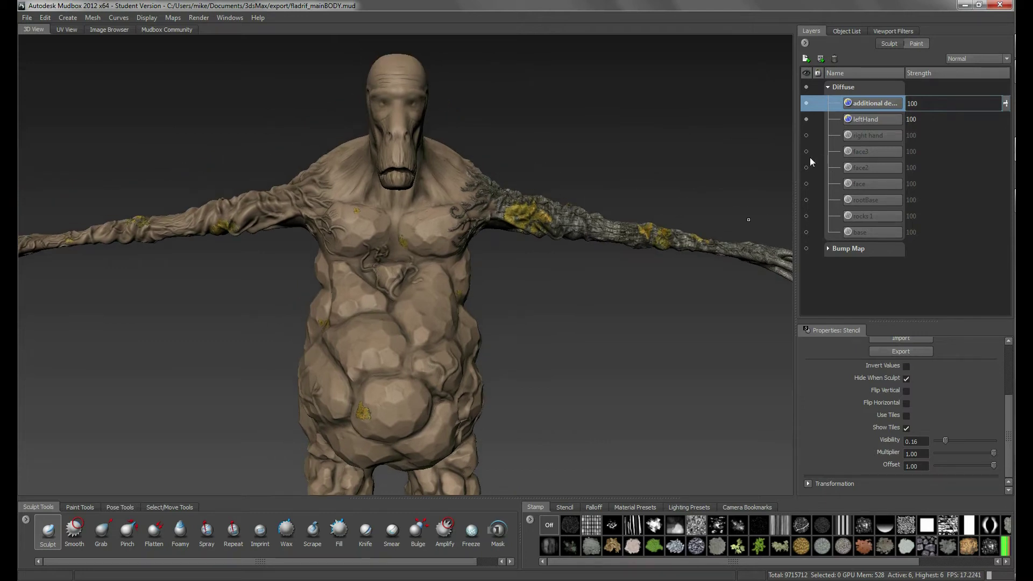
Step: Show the right hand, face3, face2 and face diffuse layers
click(806, 136)
click(806, 152)
click(805, 168)
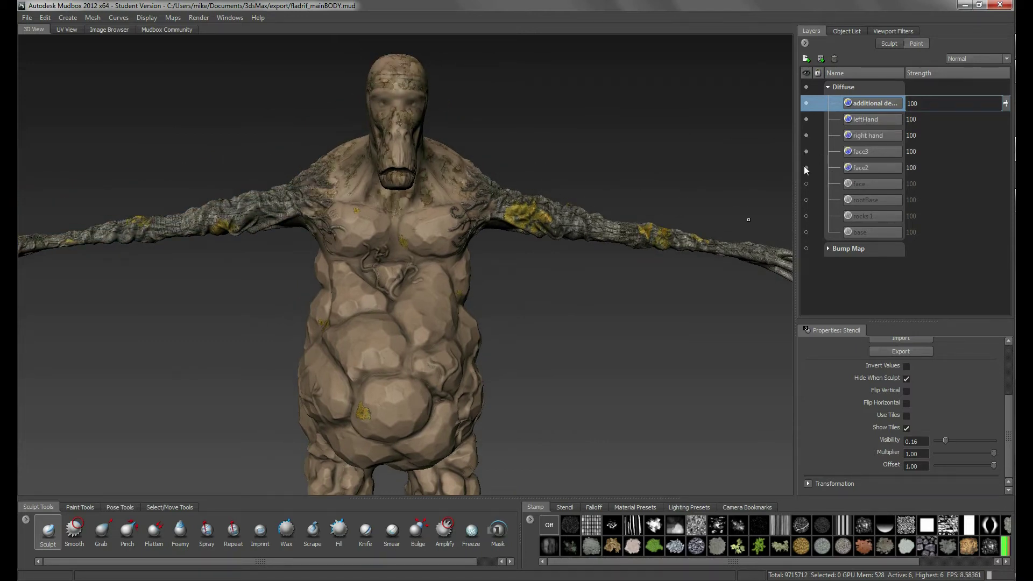
click(806, 183)
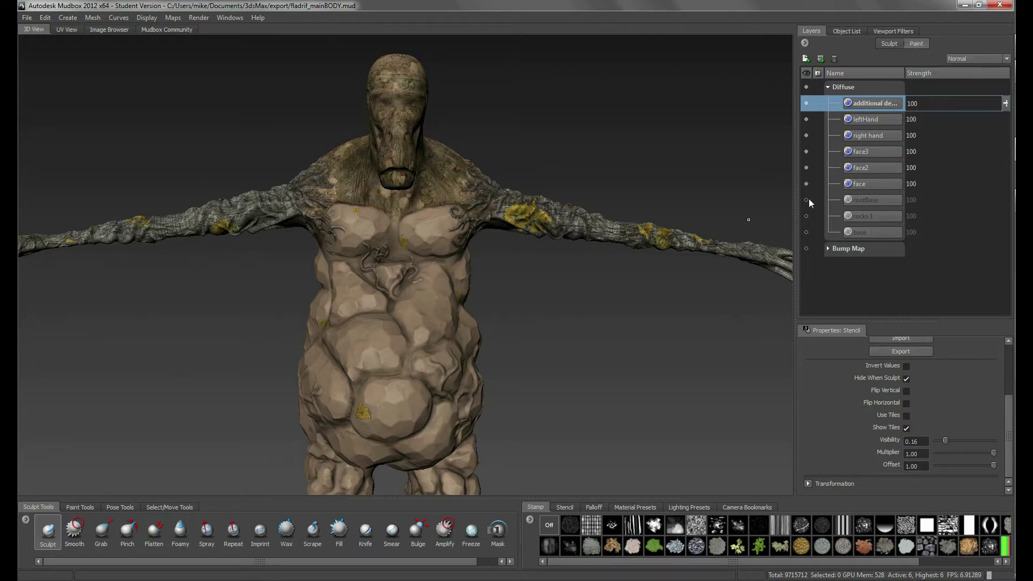
Step: Show the rootBase, rocks 1 and base diffuse layers and view the textured belly and legs
click(806, 199)
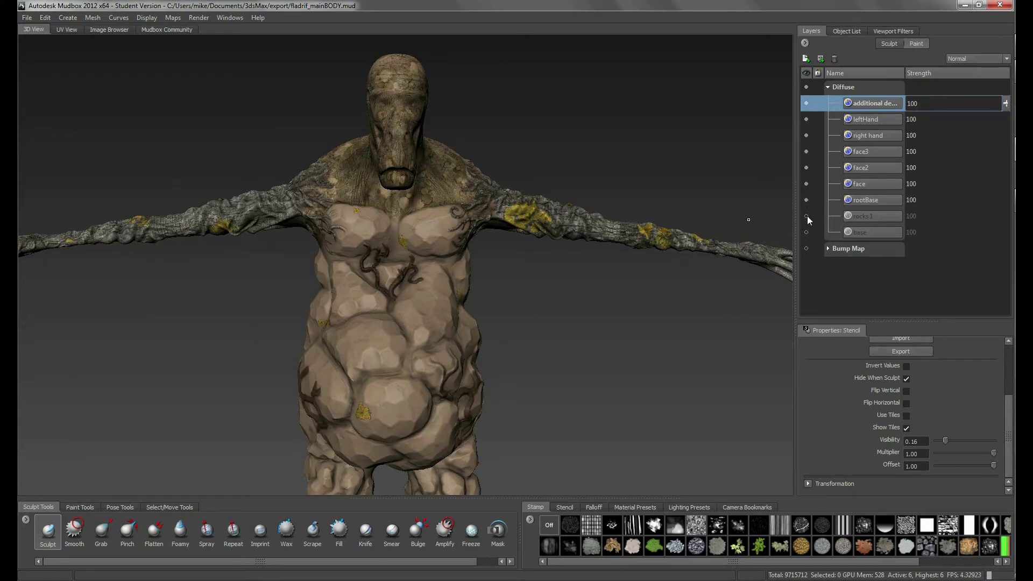
click(806, 216)
alt+middle_drag(564, 437, 587, 239)
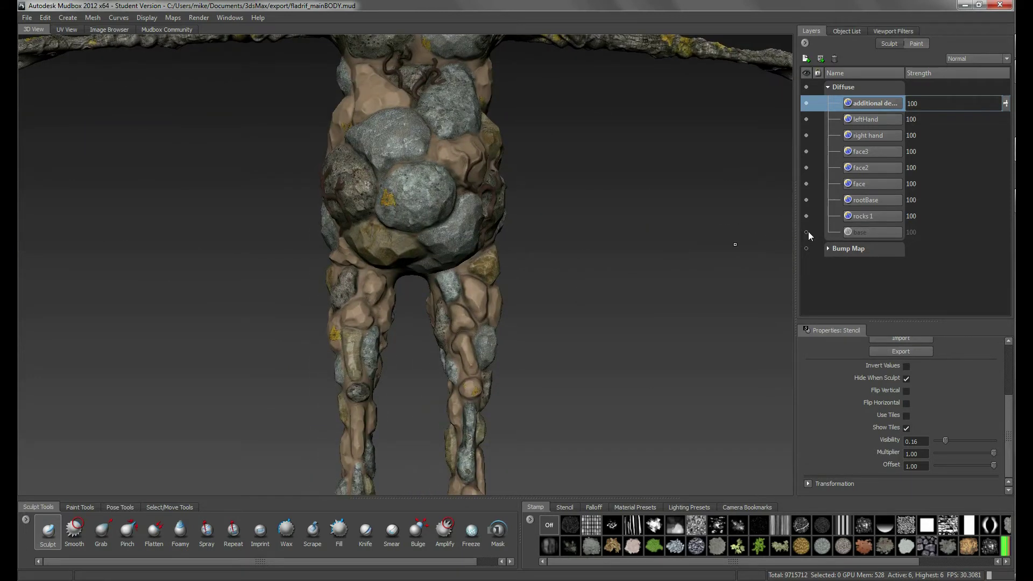
click(807, 232)
alt+drag(318, 272, 412, 328)
alt+drag(668, 327, 559, 236)
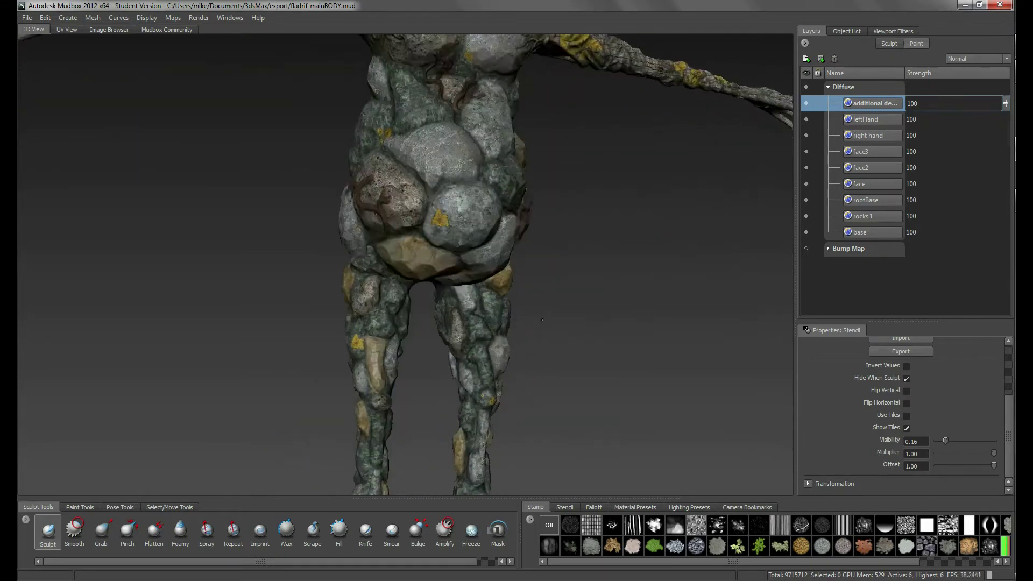
Step: View the textured head and shoulders up close, check the sculpt layer list and return to the paint layers
alt+middle_drag(570, 215, 607, 322)
alt+right_drag(607, 323, 685, 294)
alt+middle_drag(685, 294, 543, 449)
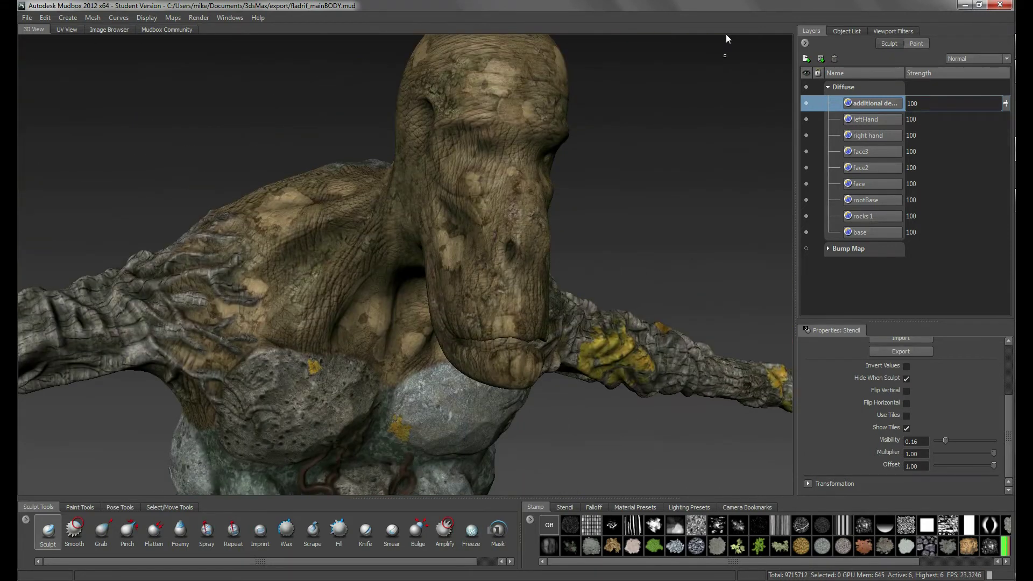
click(887, 44)
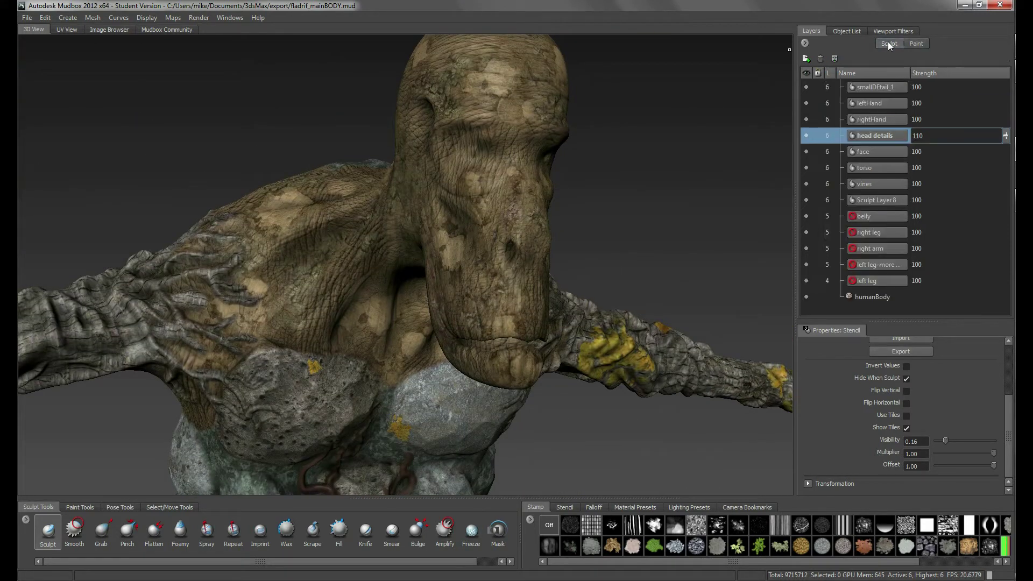
click(921, 44)
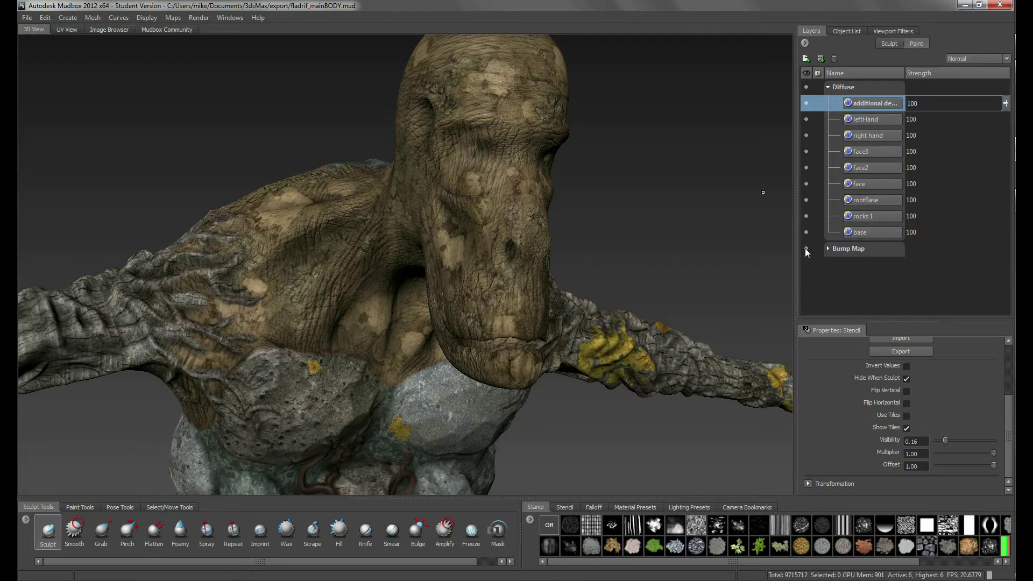
Step: Show the Bump Map channel and hide the Diffuse channel to view the bump detail on the head
alt+drag(588, 199, 665, 243)
click(806, 87)
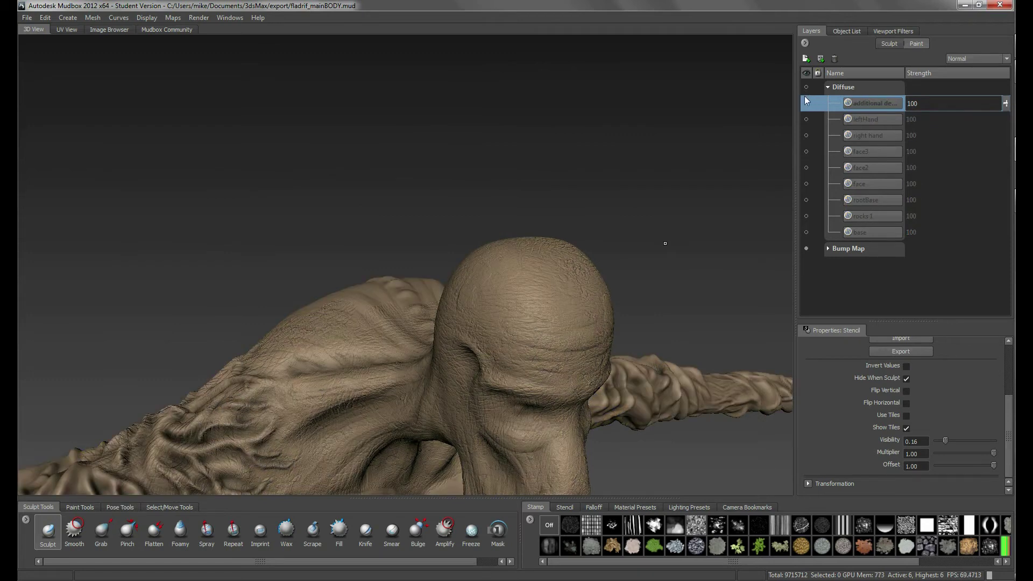
alt+drag(624, 301, 602, 226)
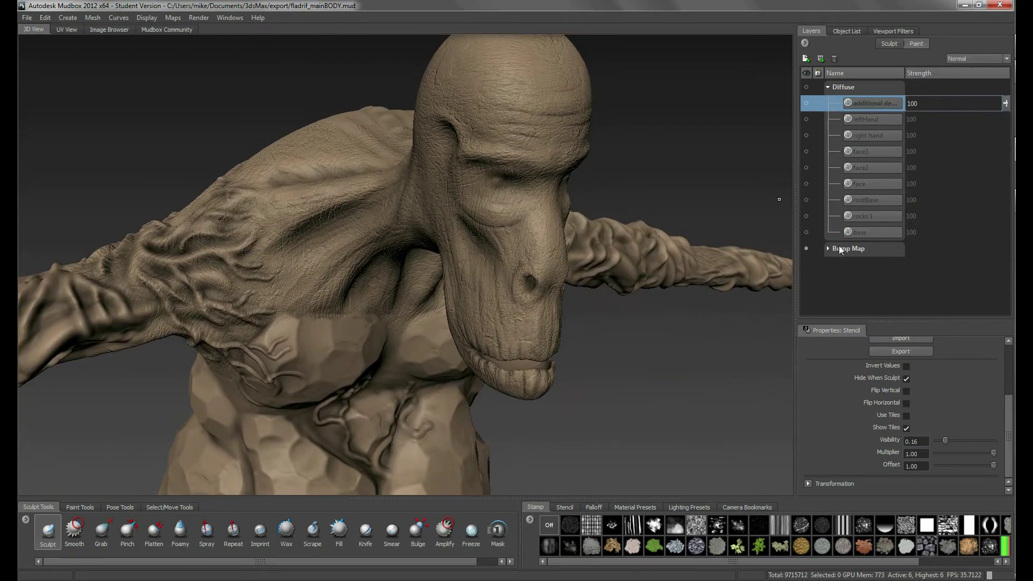
Step: Toggle the Bump Map channel off and on to compare the surface detail, and view the torso from the front
click(805, 248)
click(806, 248)
alt+drag(614, 420, 574, 401)
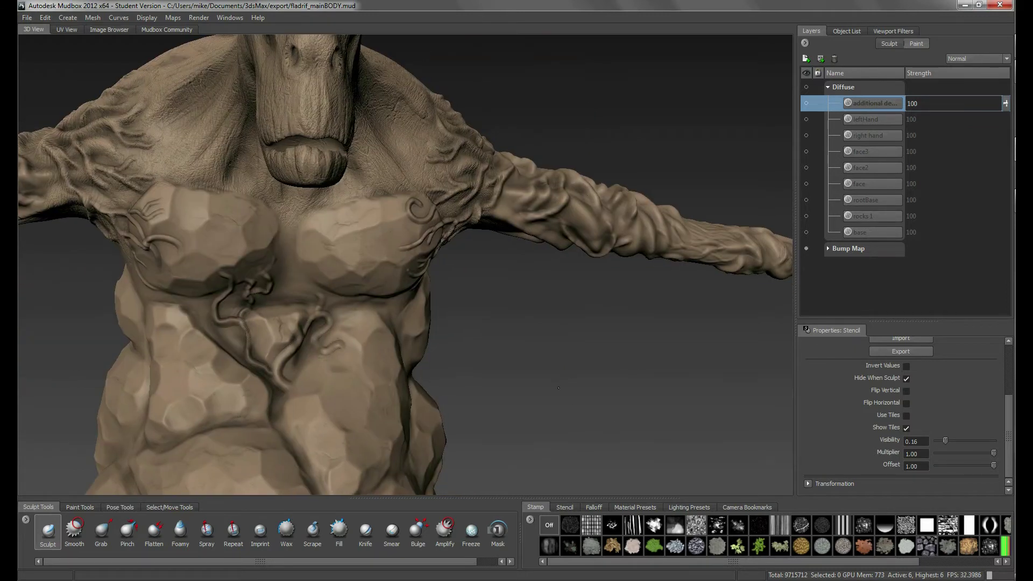
alt+middle_drag(508, 354, 553, 376)
scroll(554, 376, down, 4)
scroll(553, 376, down, 3)
alt+drag(554, 375, 564, 349)
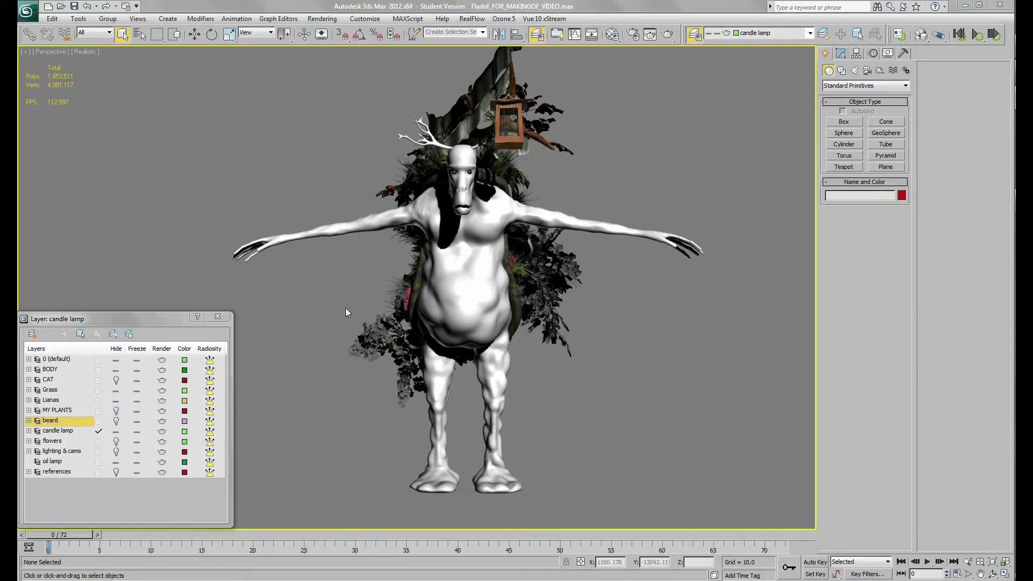
Step: In 3ds Max, set the perspective viewport to Shaded display and unhide the CAT layer
alt+middle_drag(358, 312, 410, 340)
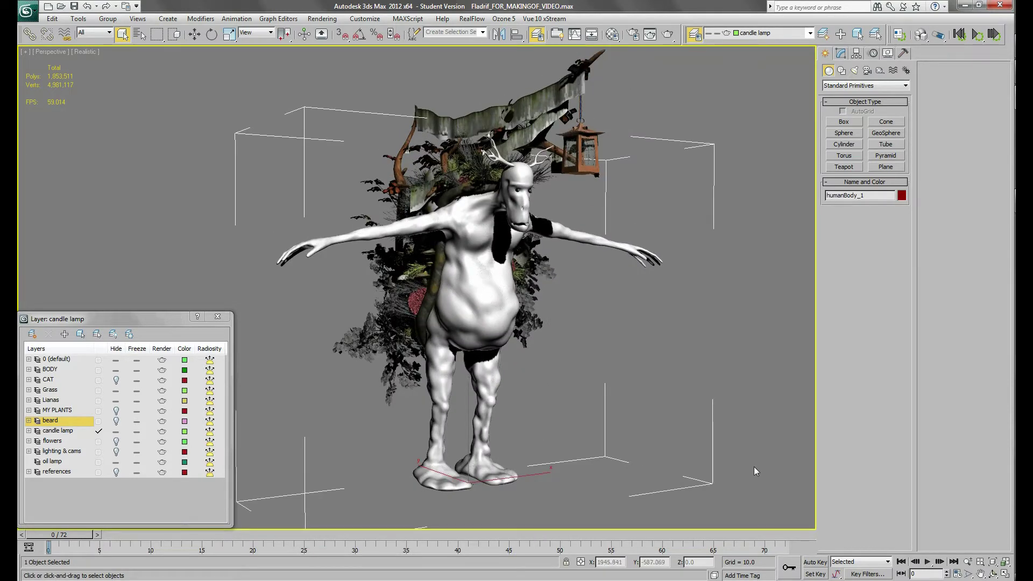
key(F4)
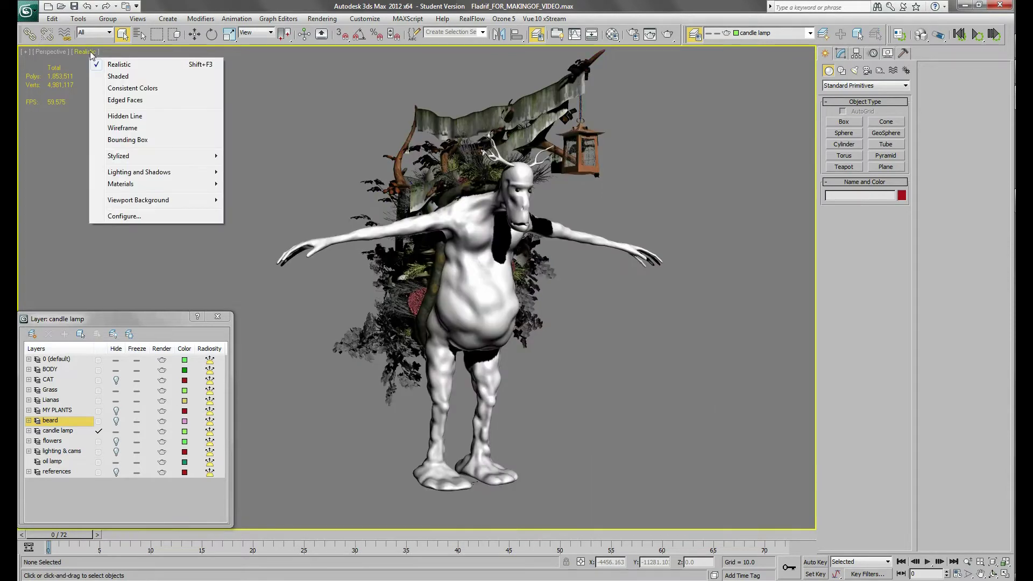
click(155, 78)
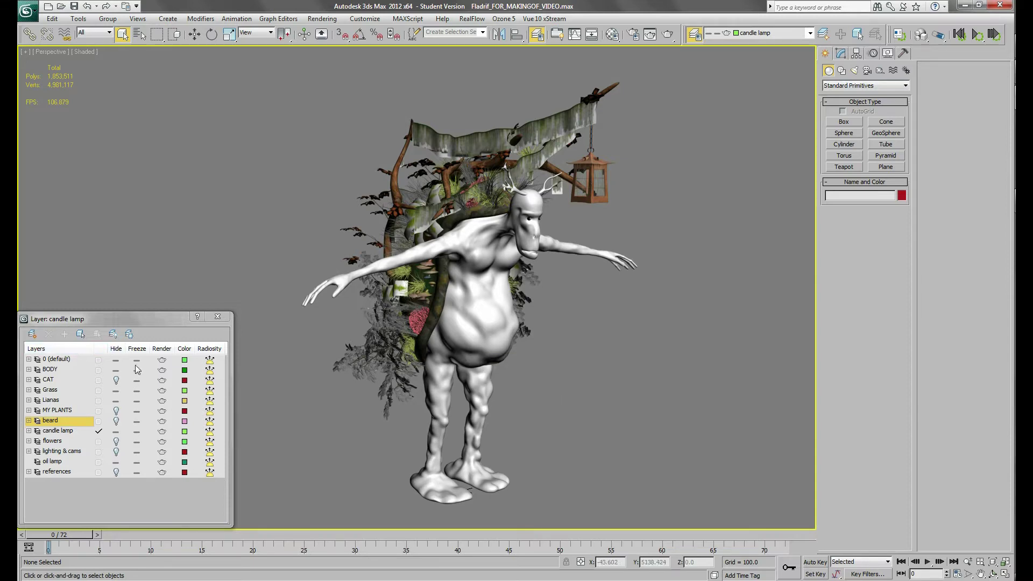
click(116, 380)
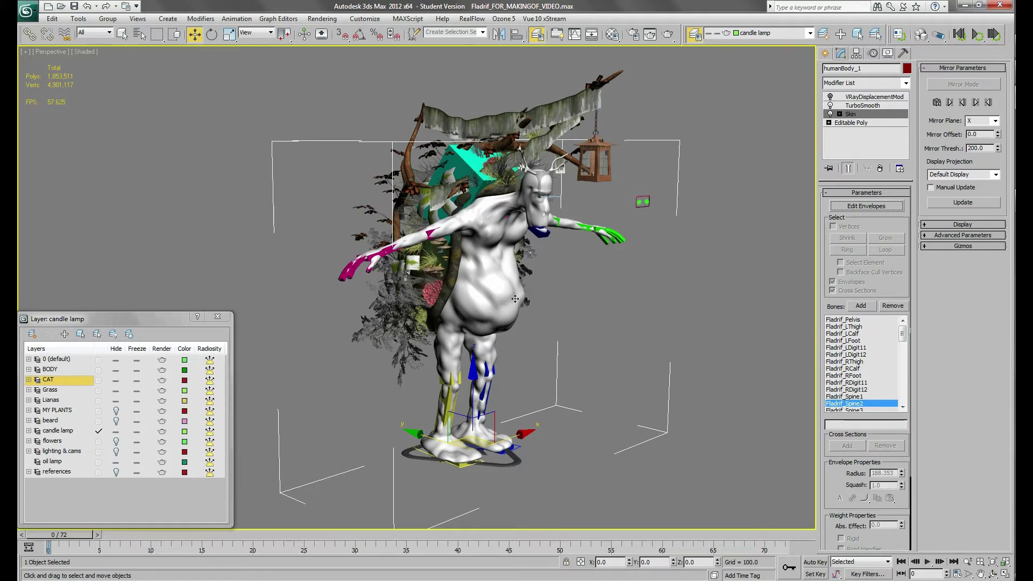
Step: Enable Edit Envelopes on the body's Skin modifier and inspect the bone weights along the spine and the left leg
click(857, 207)
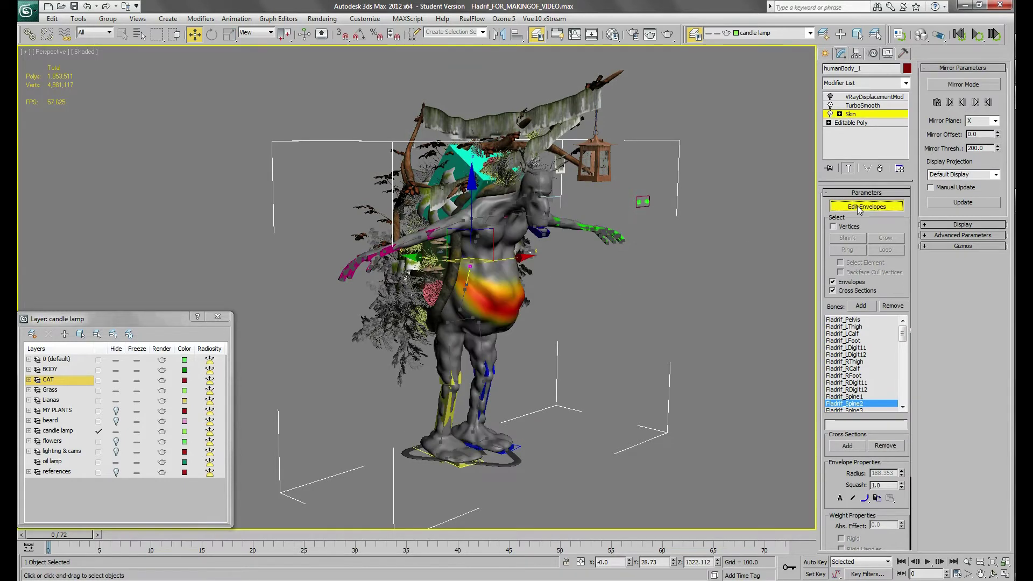
click(463, 296)
click(467, 276)
alt+middle_drag(639, 354, 545, 333)
scroll(515, 303, up, 5)
click(504, 265)
alt+middle_drag(650, 429, 628, 438)
scroll(567, 343, up, 3)
click(567, 343)
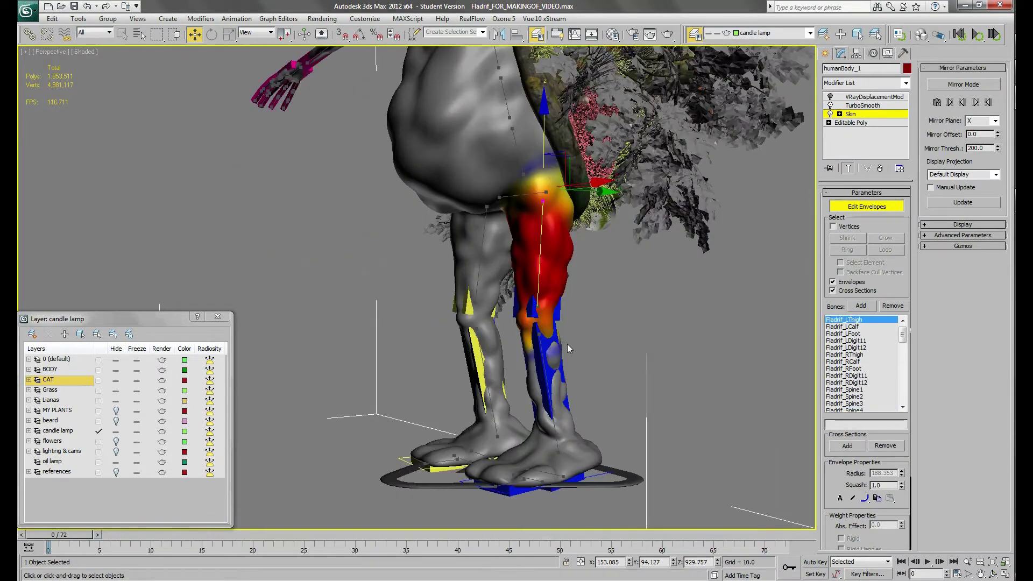
click(544, 371)
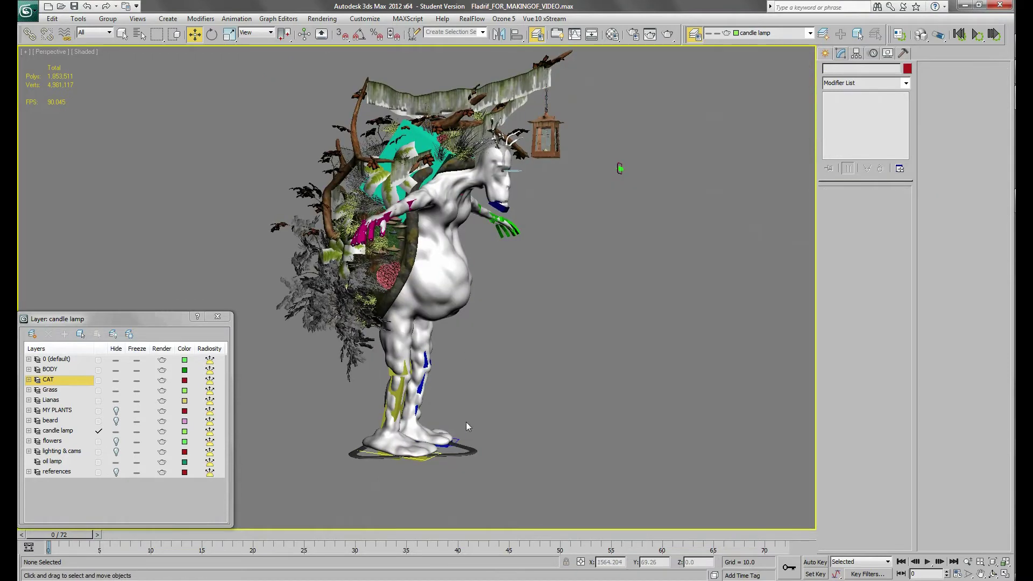
Step: Try moving the rig's foot control on the ground and undo the move
click(424, 458)
drag(464, 446, 375, 436)
key(ctrl+z)
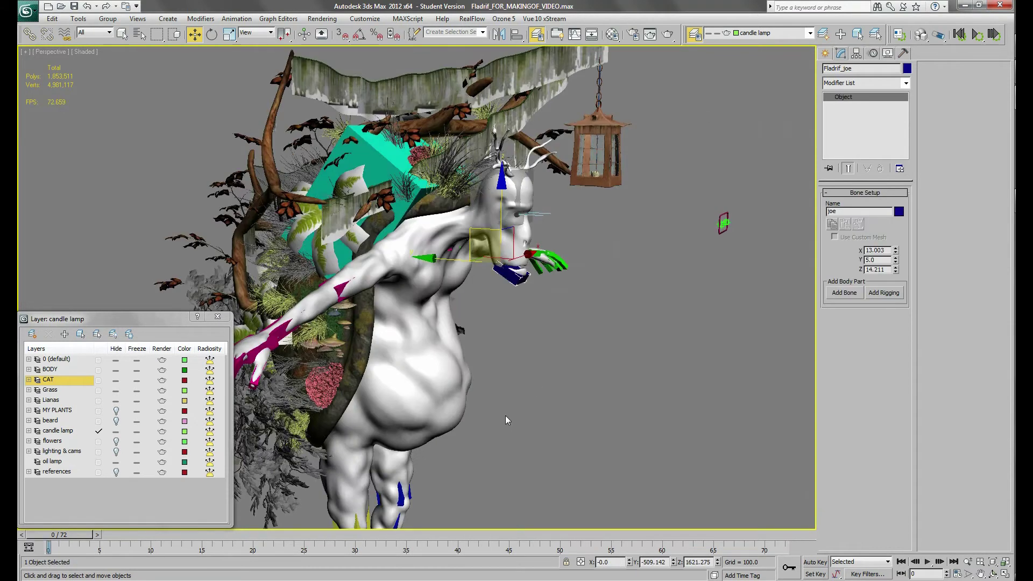
Step: Rotate the jaw bone of the rig to test the mouth movement and view the face from the front
alt+middle_drag(505, 415, 570, 344)
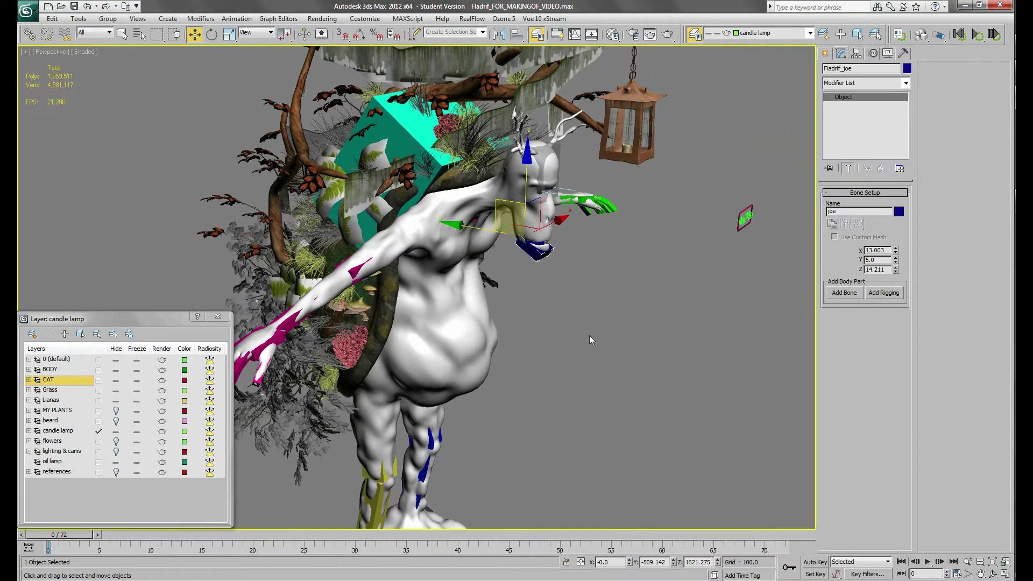
key(e)
drag(591, 282, 595, 253)
alt+middle_drag(590, 390, 569, 365)
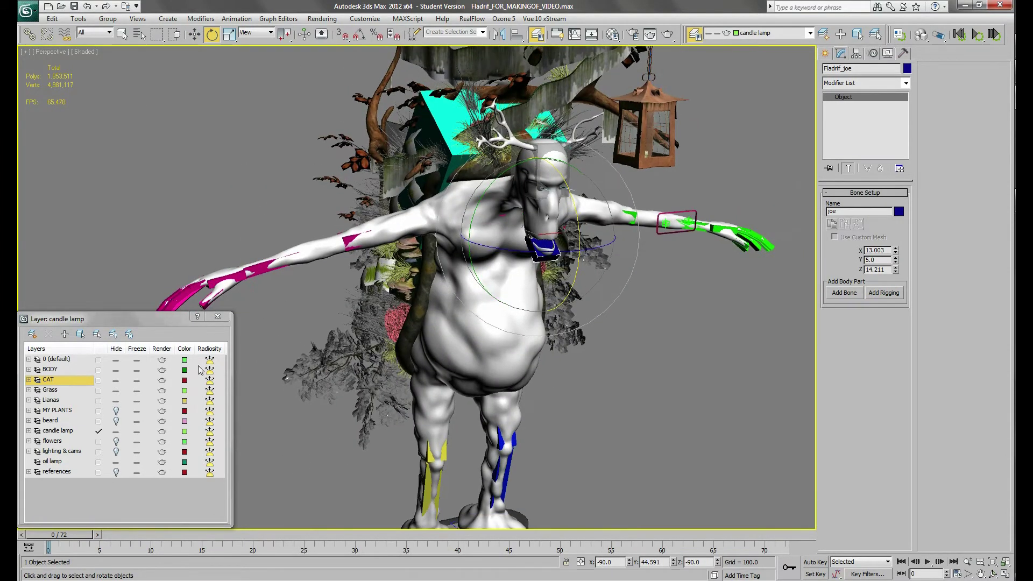
Step: Unhide the beard layer and rotate the jaw bone upward to test how the beard follows the mouth
click(116, 421)
alt+middle_drag(498, 350, 605, 370)
middle_drag(557, 332, 547, 363)
scroll(549, 361, up, 5)
mouse_move(639, 358)
middle_down()
mouse_move(562, 403)
mouse_move(548, 431)
mouse_move(503, 447)
mouse_move(604, 421)
mouse_move(634, 401)
mouse_move(618, 405)
mouse_move(625, 364)
middle_up()
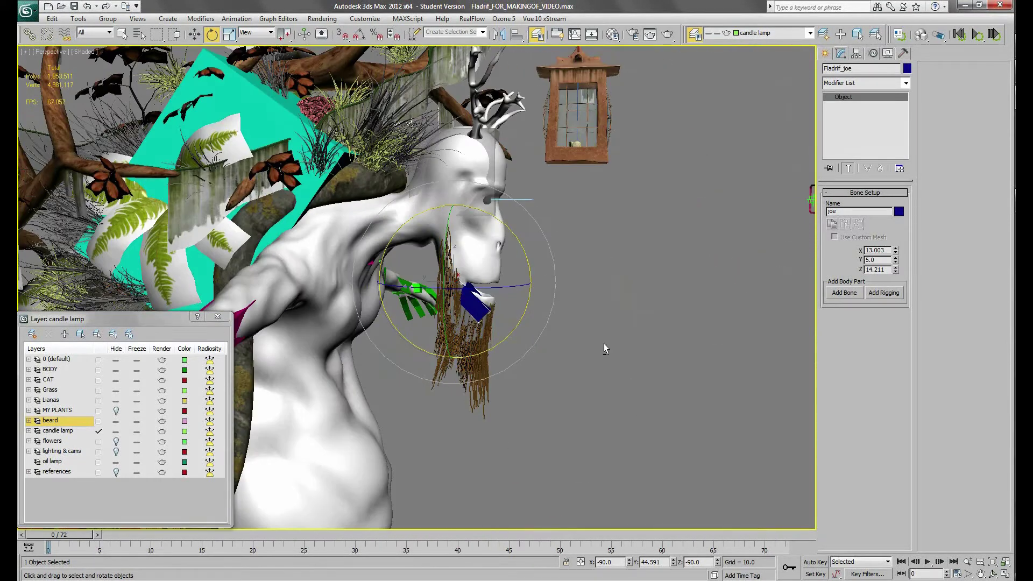
drag(528, 261, 541, 277)
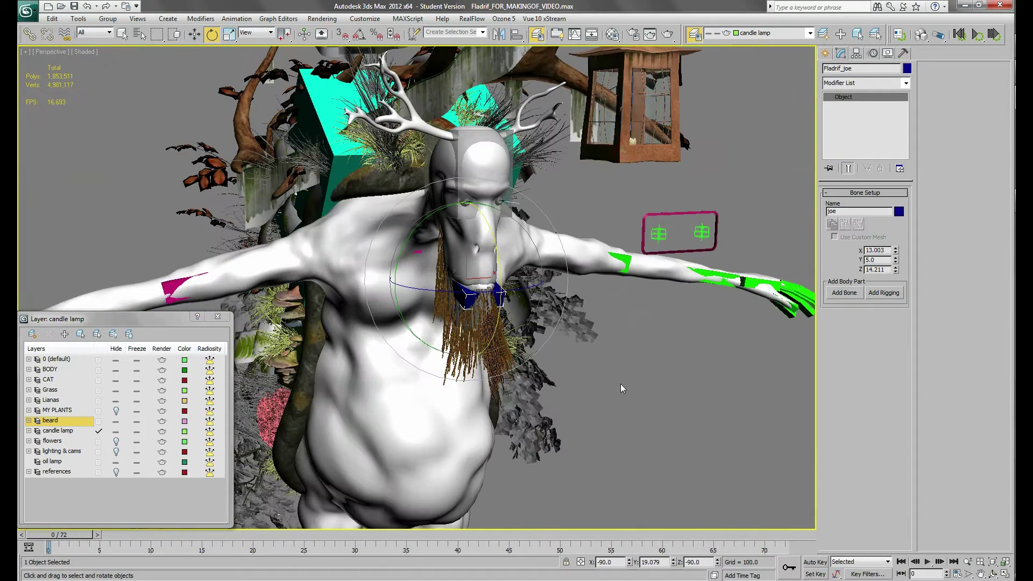
middle_drag(620, 383, 668, 396)
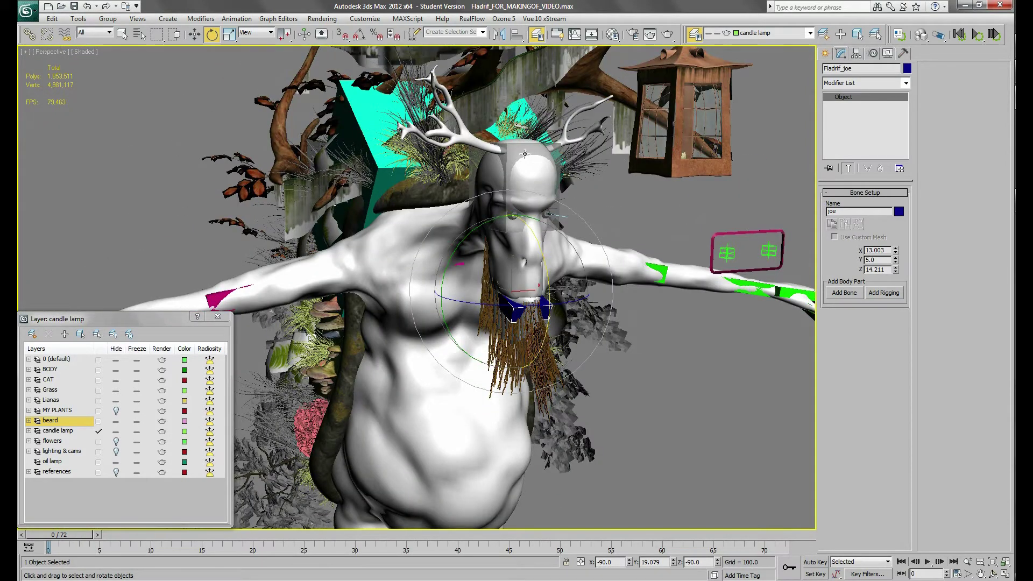
Step: Select the rig's head hub and view the eye bones up close from the side
click(527, 156)
mouse_move(527, 201)
mouse_down()
mouse_move(548, 173)
mouse_move(523, 195)
mouse_move(530, 203)
mouse_up()
alt+middle_drag(629, 315, 454, 275)
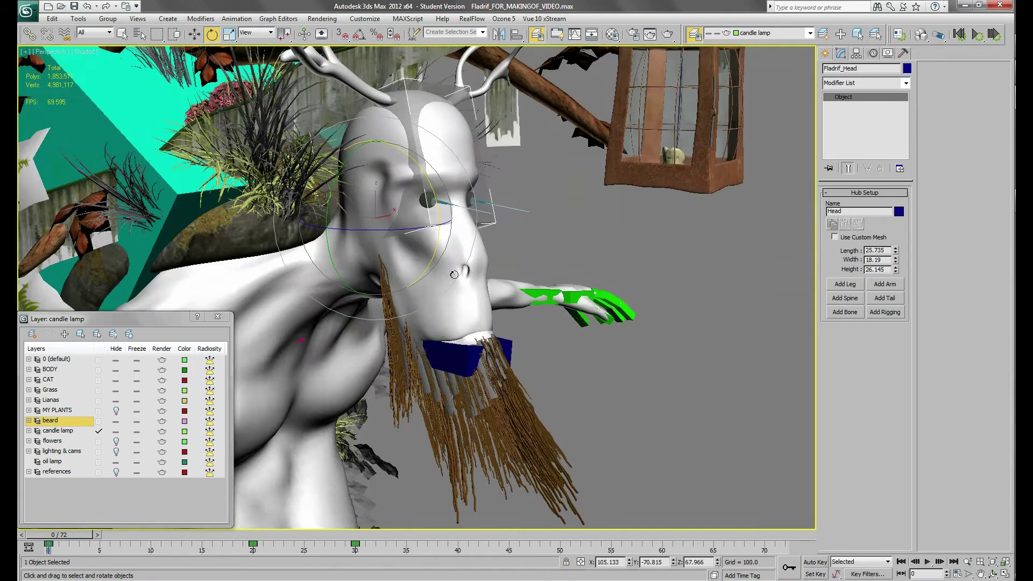
middle_drag(436, 203, 421, 229)
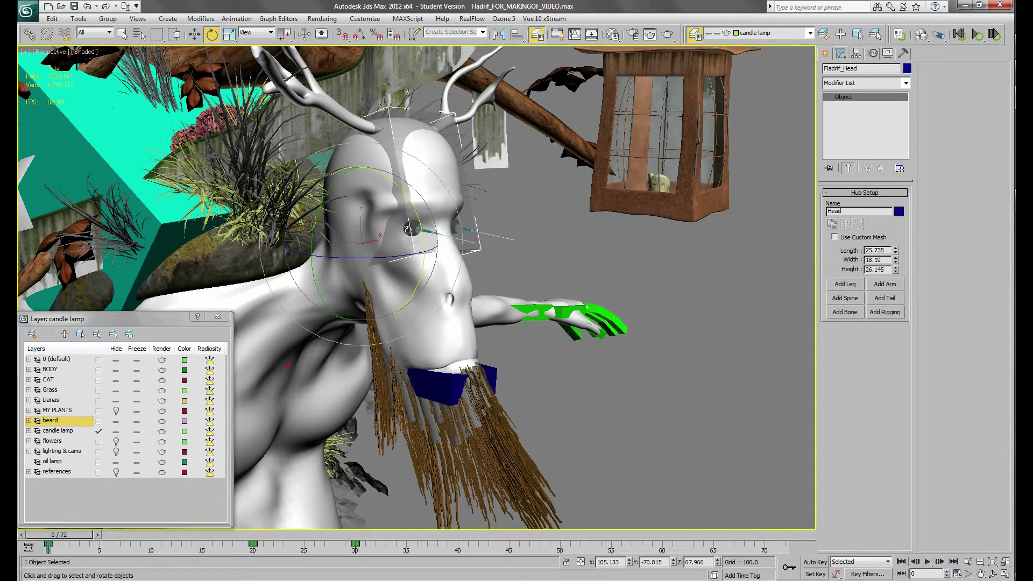
scroll(426, 235, up, 2)
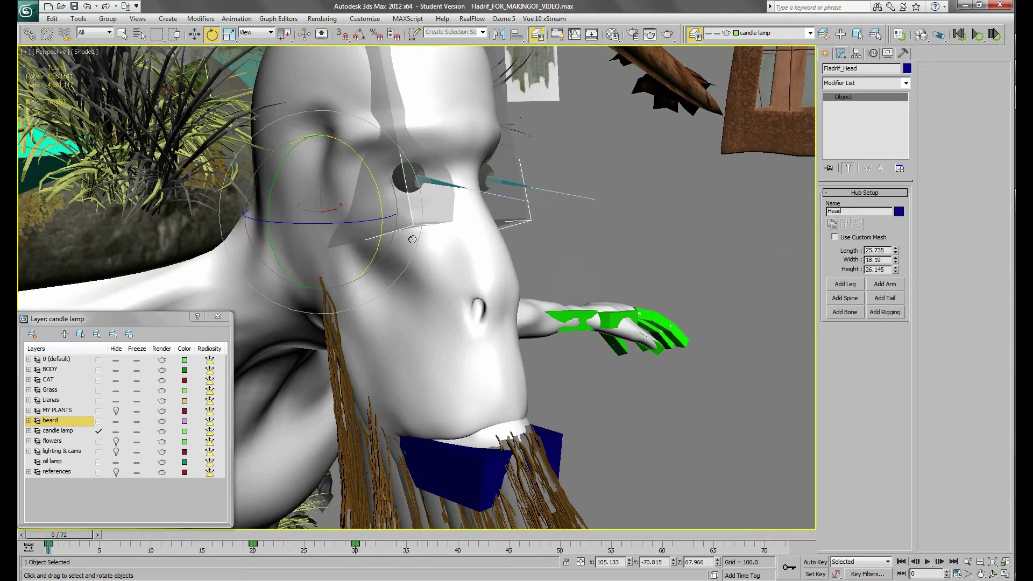
Step: Select the right eye bone and its target helper in front of the face to inspect how the eye is controlled
click(442, 184)
middle_drag(559, 266, 514, 343)
scroll(538, 283, down, 3)
scroll(514, 343, down, 3)
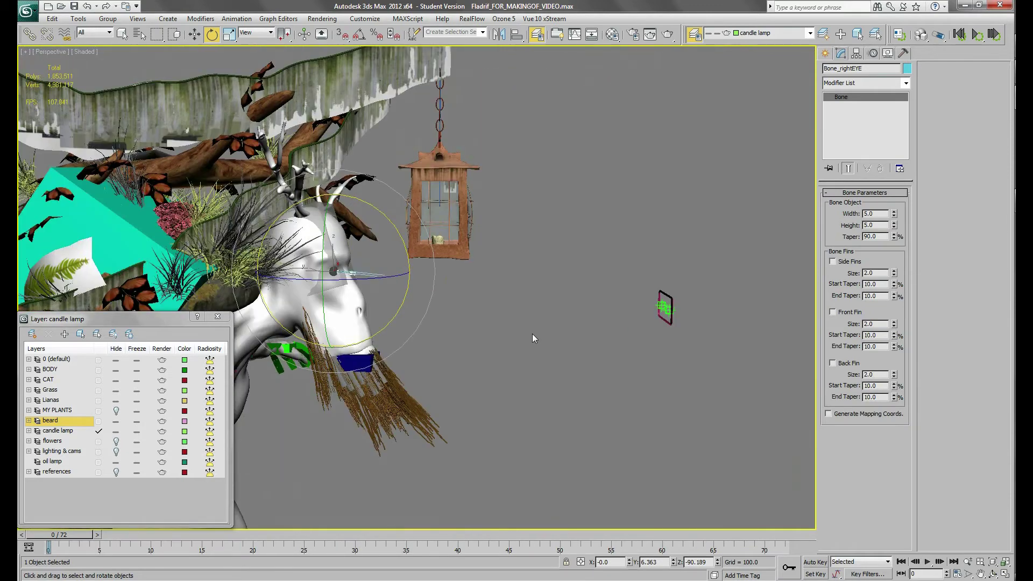
click(664, 304)
alt+middle_drag(663, 305, 610, 404)
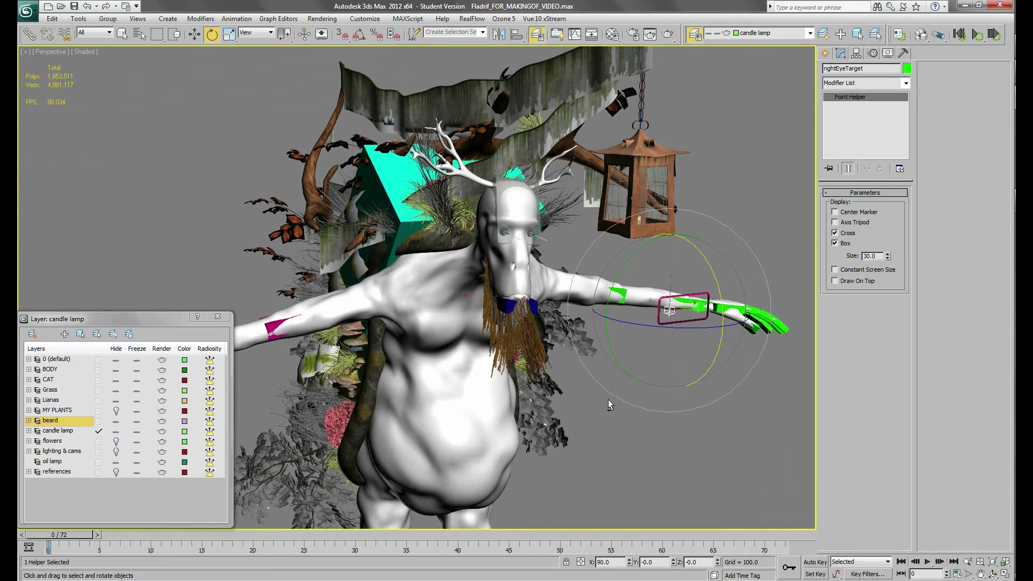
Step: Move the eyeTarget control frame sideways in front of the character to test how the eyes follow it
click(684, 306)
key(w)
mouse_move(646, 362)
alt+middle_down()
mouse_move(665, 360)
mouse_move(651, 378)
alt+middle_up()
drag(677, 308, 510, 288)
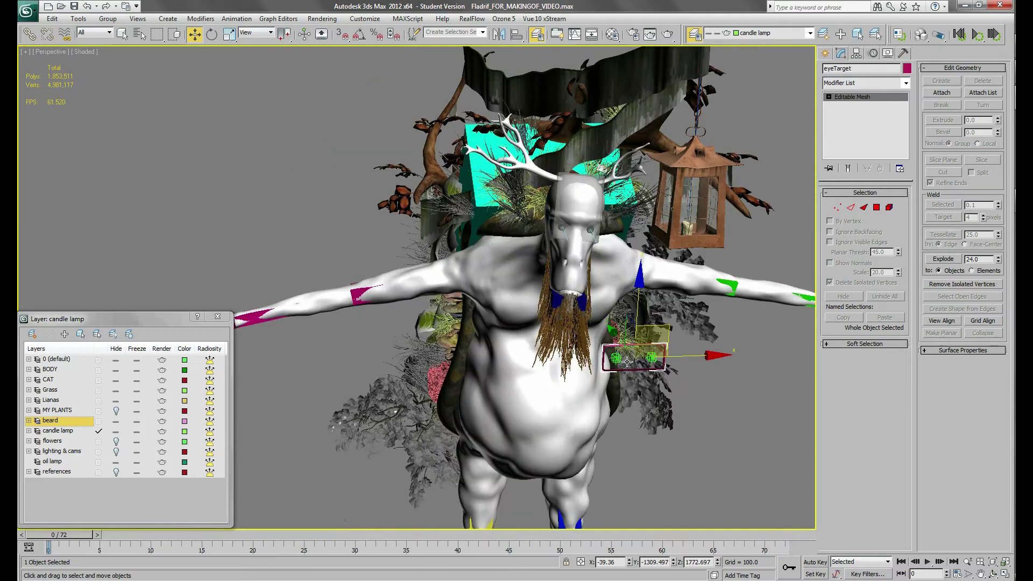
click(616, 359)
drag(678, 357, 526, 358)
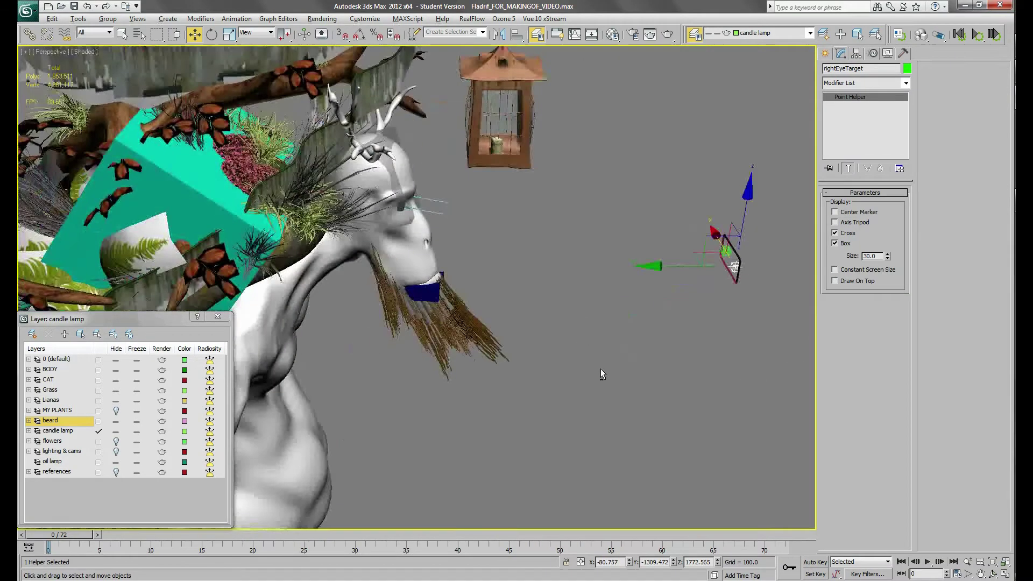
Step: Try rotating the newly picked part of the character and undo the rotation
alt+middle_drag(600, 369, 685, 221)
click(649, 193)
alt+middle_drag(648, 192, 634, 260)
scroll(634, 260, down, 3)
key(e)
drag(571, 135, 534, 117)
key(ctrl+z)
Step: Unhide the lighting & cams layer and preview the VRayDomeLight's HDRI map enlarged in the material editor
middle_drag(624, 383, 636, 356)
scroll(636, 311, down, 4)
click(662, 360)
alt+middle_drag(672, 312, 499, 309)
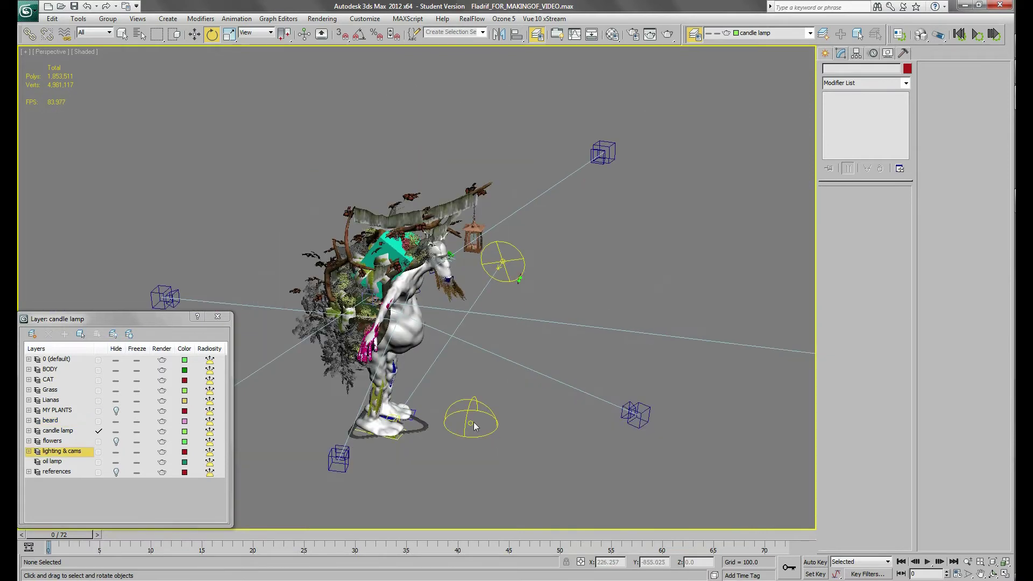
click(473, 421)
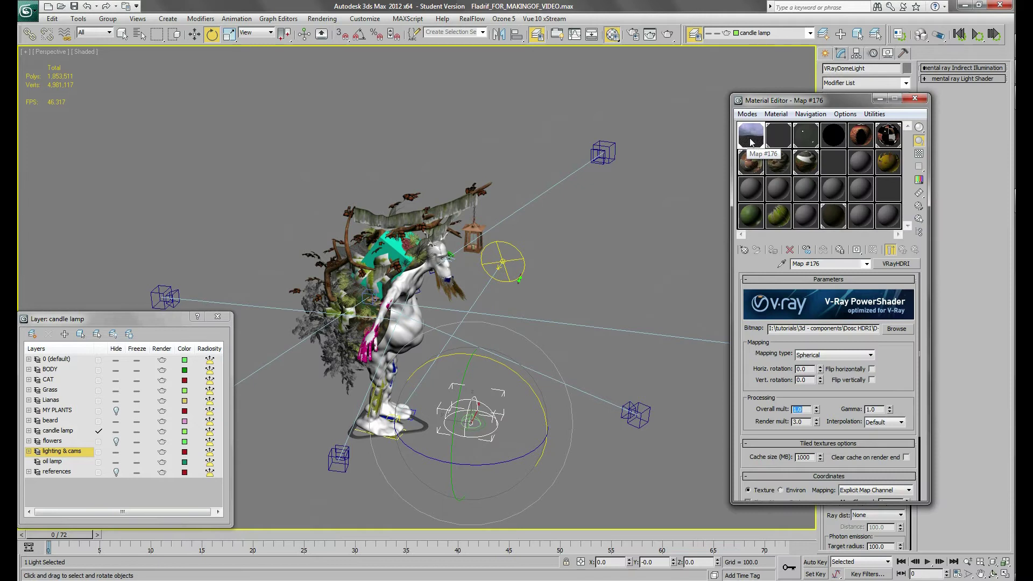
double_click(752, 142)
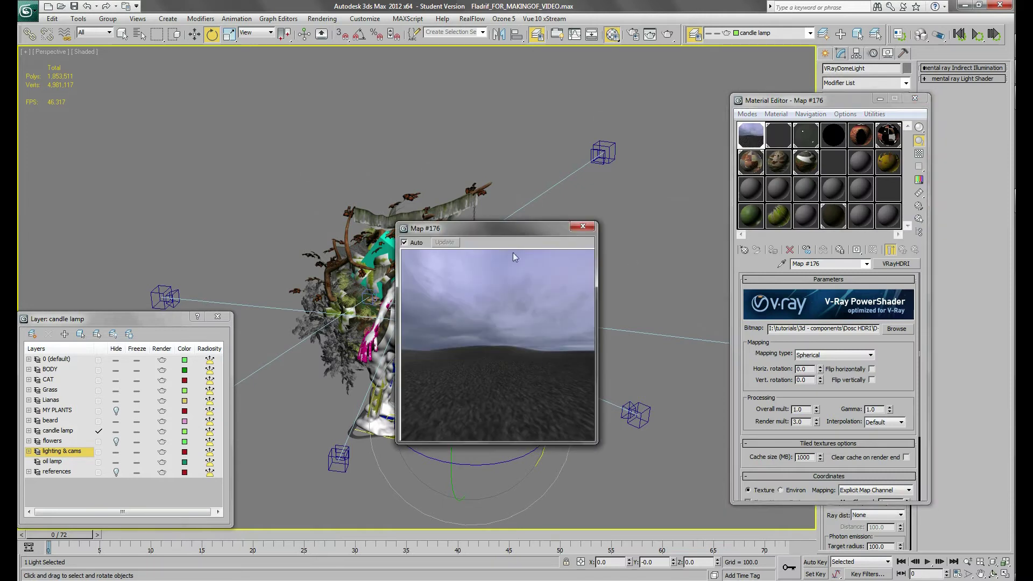
click(584, 228)
click(916, 99)
Step: Select the VRaySun light and inspect its position and direction relative to the character
alt+middle_drag(594, 281, 613, 312)
scroll(532, 344, up, 4)
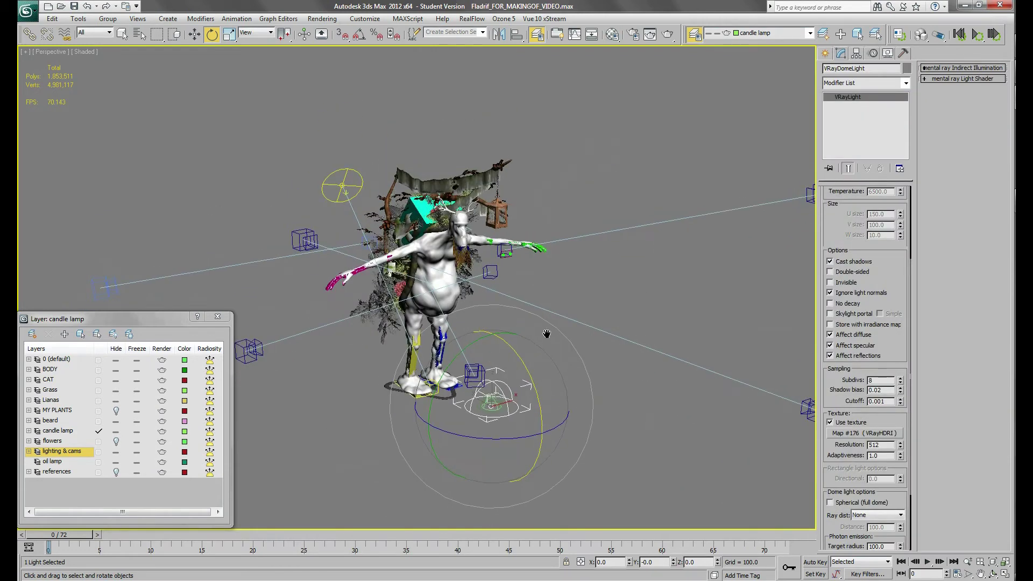
middle_drag(577, 358, 570, 356)
click(624, 375)
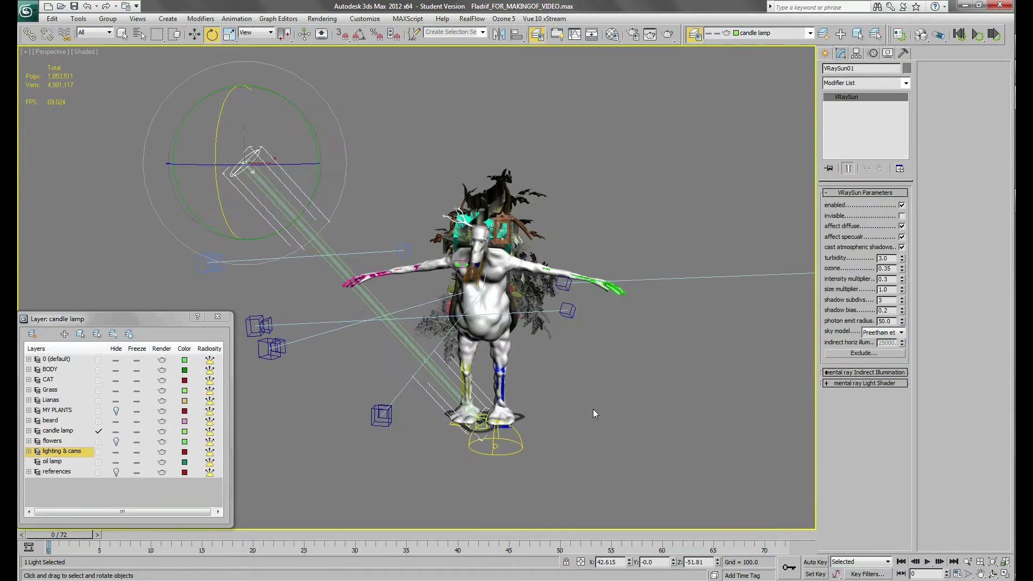
alt+middle_drag(593, 411, 562, 376)
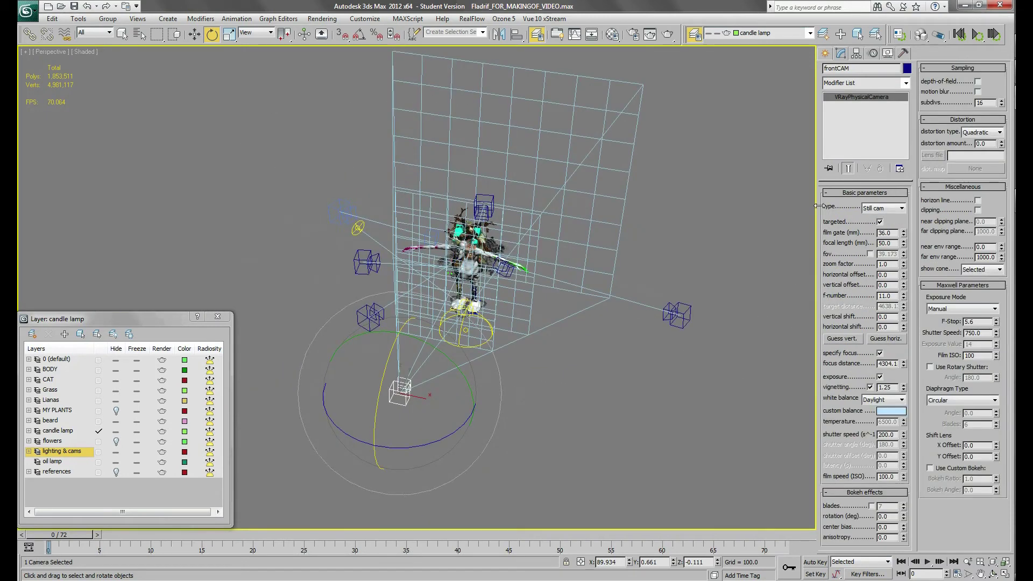
Step: Examine the frontCAM camera's view cone and the other cameras placed around the character, and clear the selection
alt+middle_drag(535, 417, 593, 393)
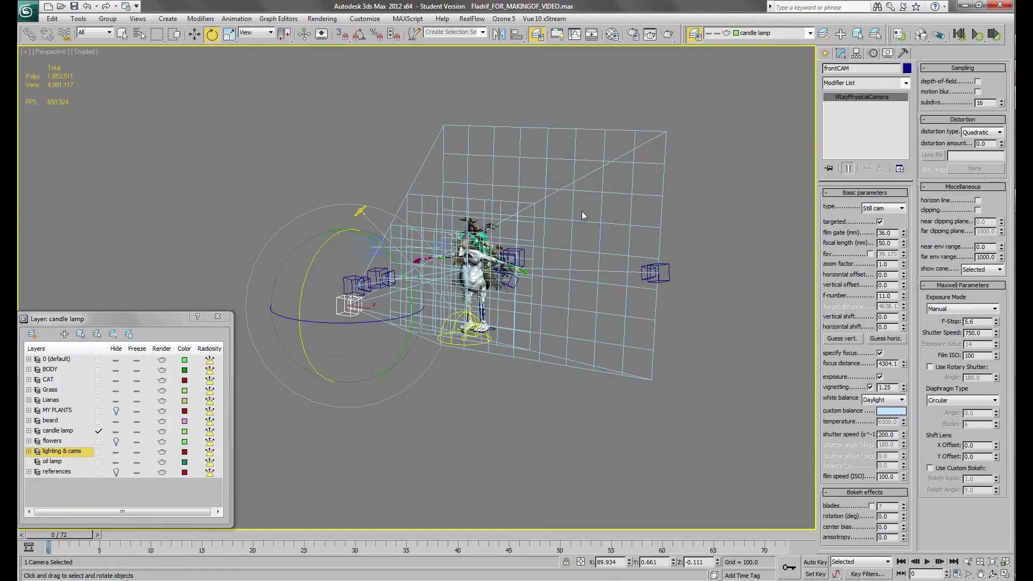
middle_drag(745, 375, 712, 375)
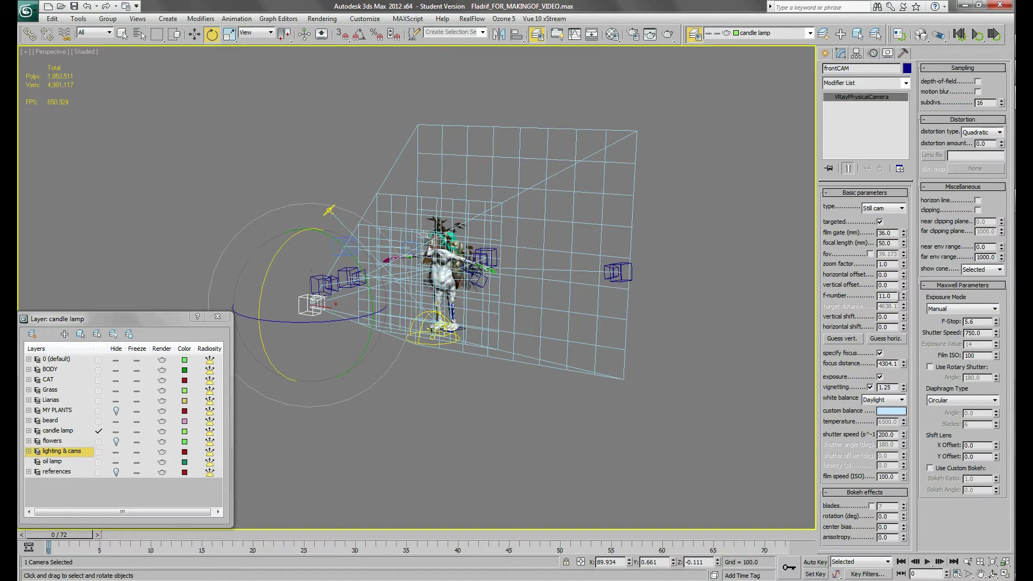
click(623, 436)
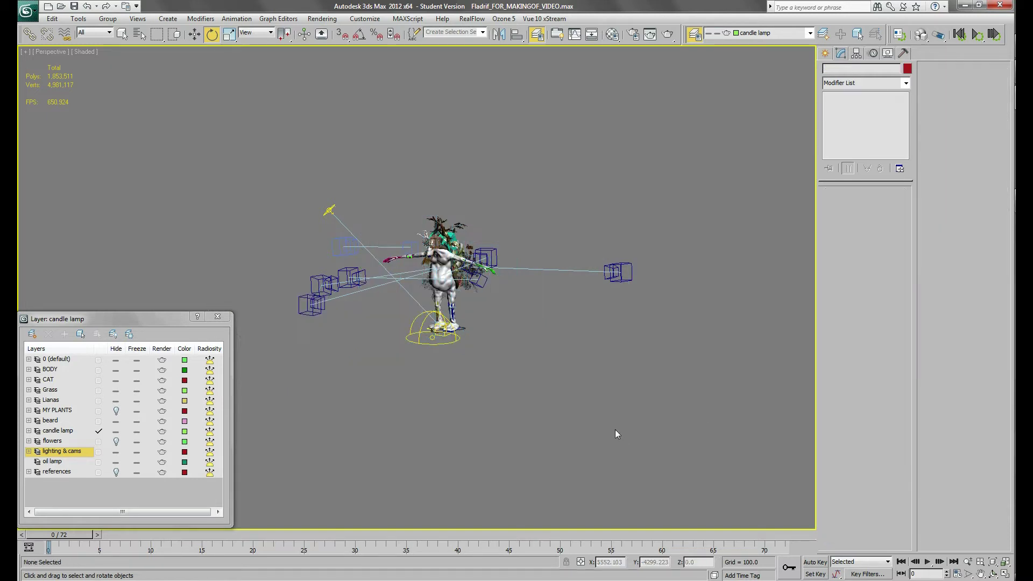
click(623, 272)
alt+middle_drag(546, 343, 483, 399)
click(527, 437)
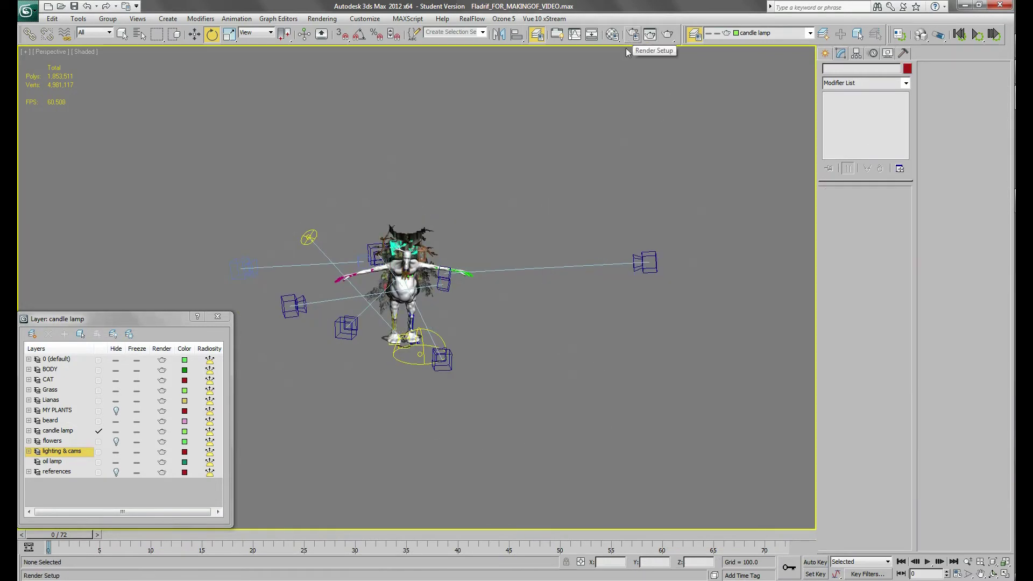
Step: In the V-Ray render setup, choose the Blackman antialiasing filter and set the Adaptive DMC max subdivs to 4
click(633, 36)
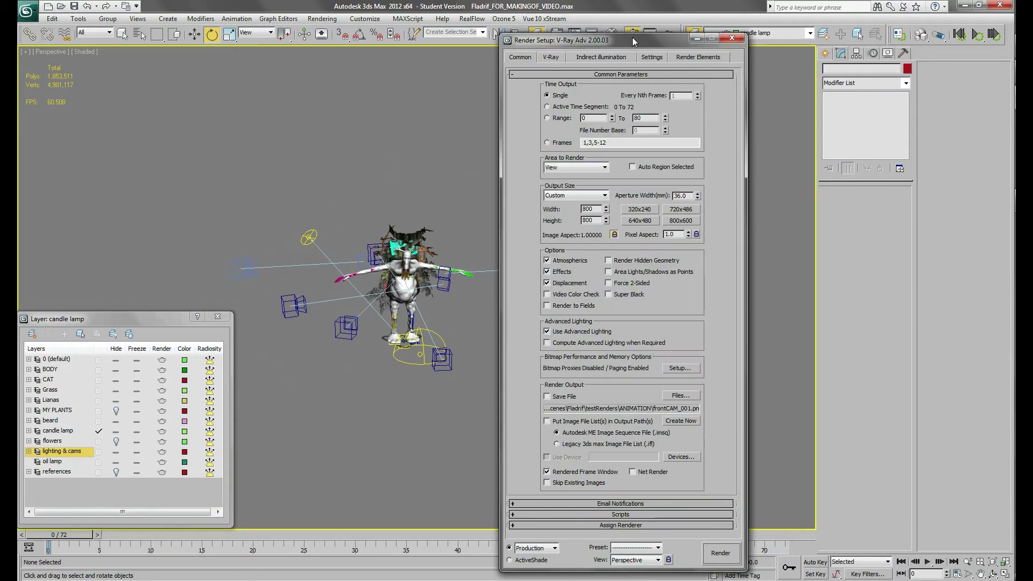
drag(634, 37, 673, 24)
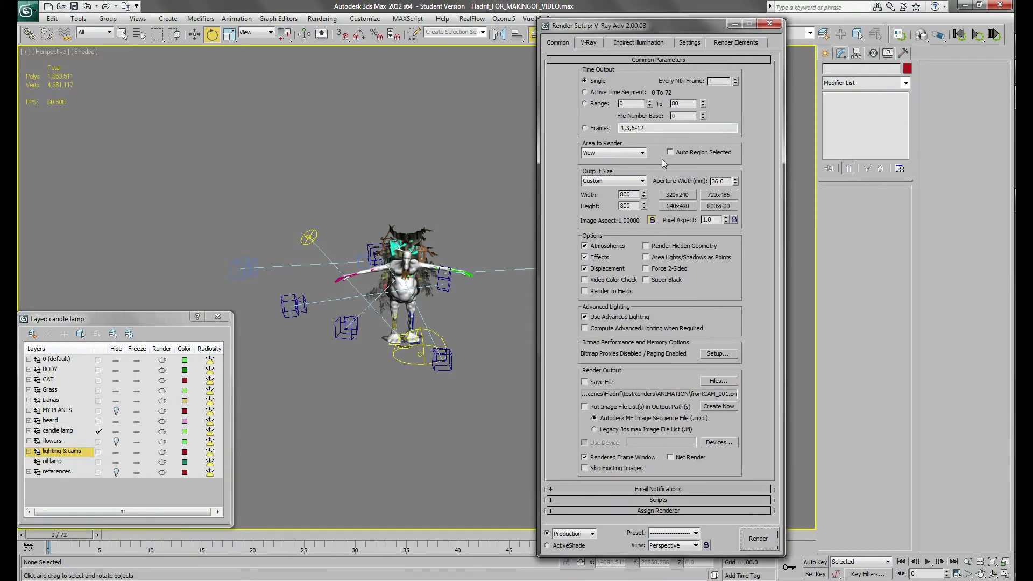
click(592, 42)
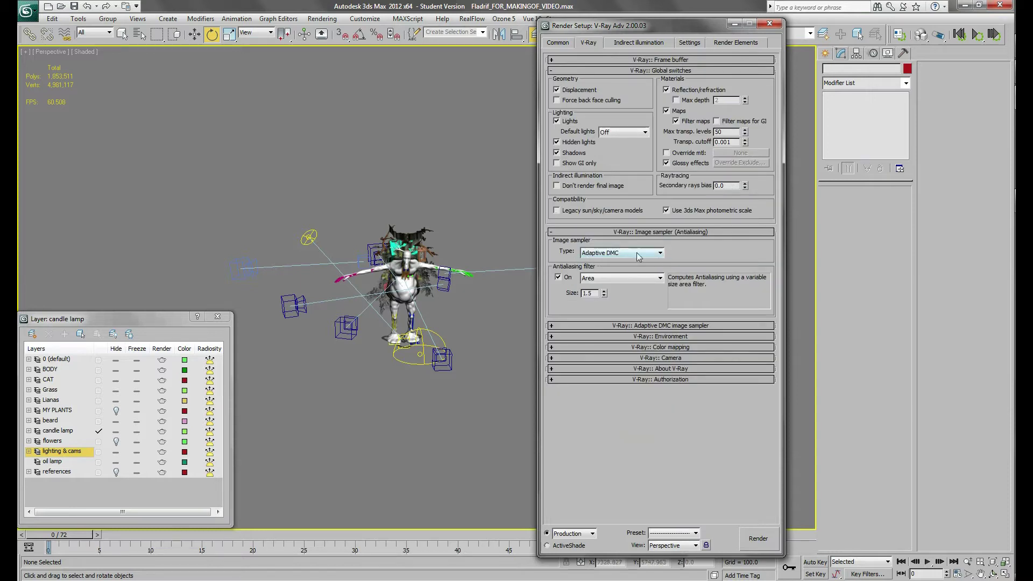
click(613, 278)
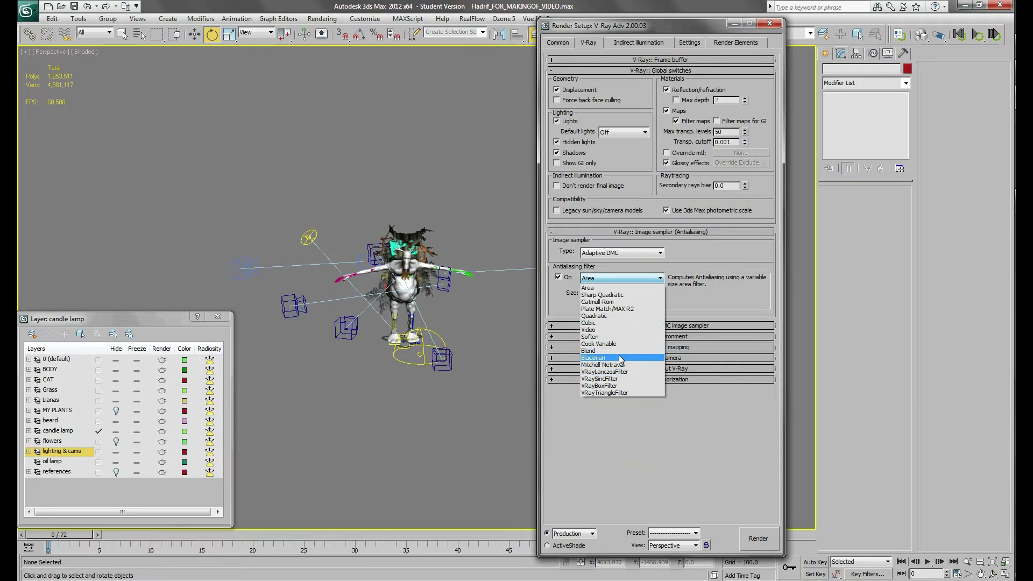
click(618, 358)
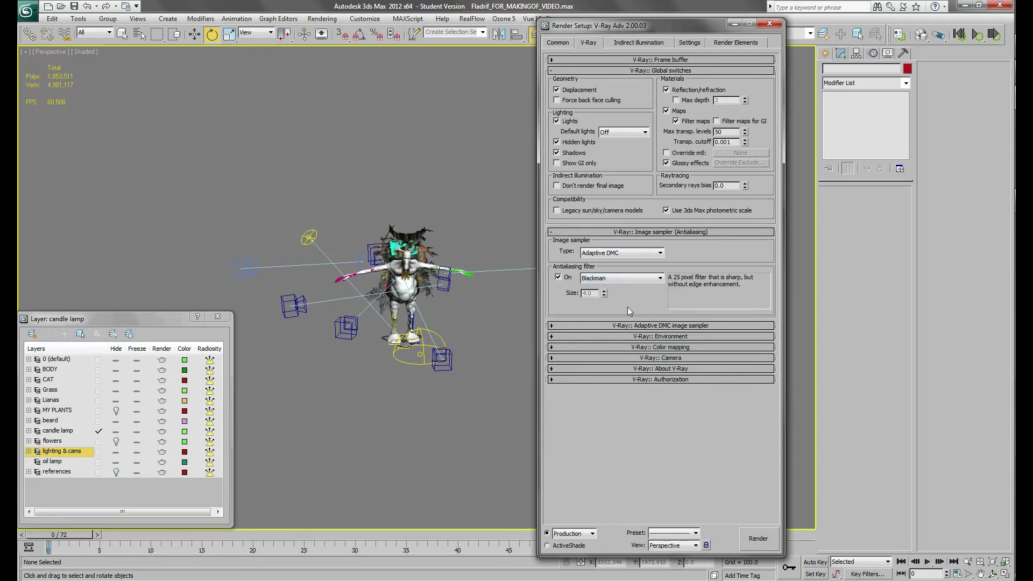
click(669, 327)
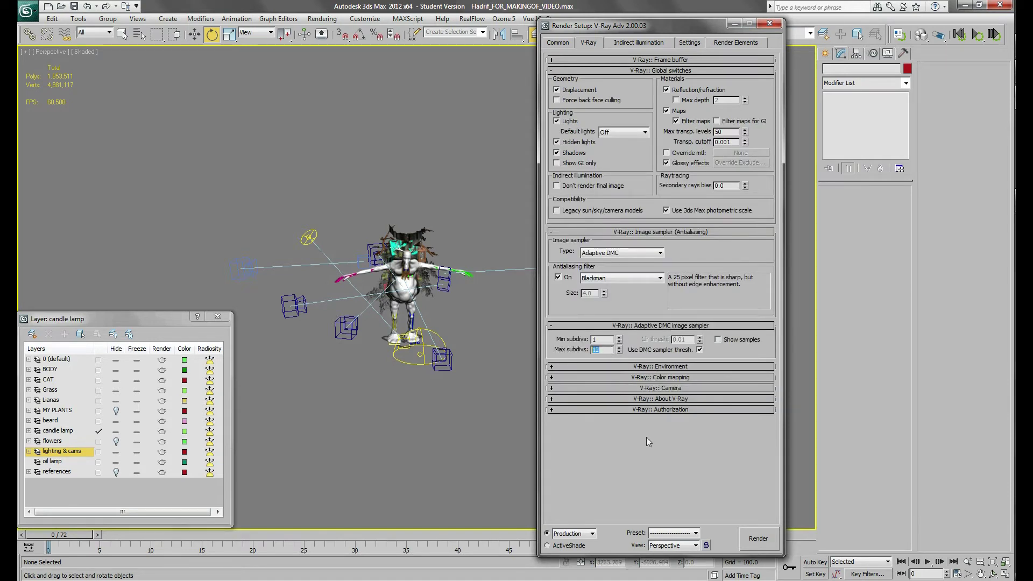
text(4)
Step: Review the V-Ray Environment overrides and the Color mapping settings
click(664, 366)
click(663, 366)
click(630, 367)
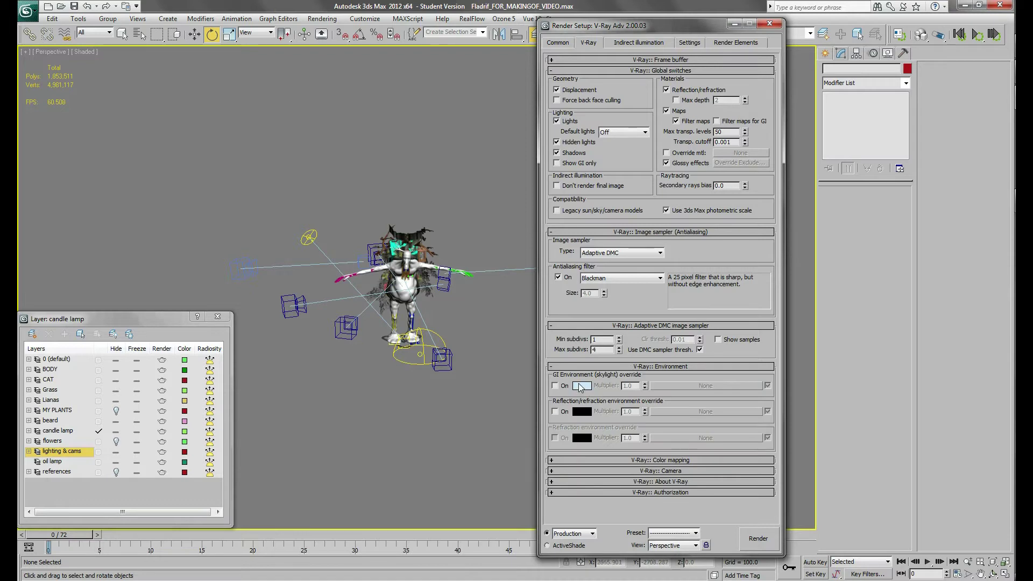
click(611, 366)
click(677, 377)
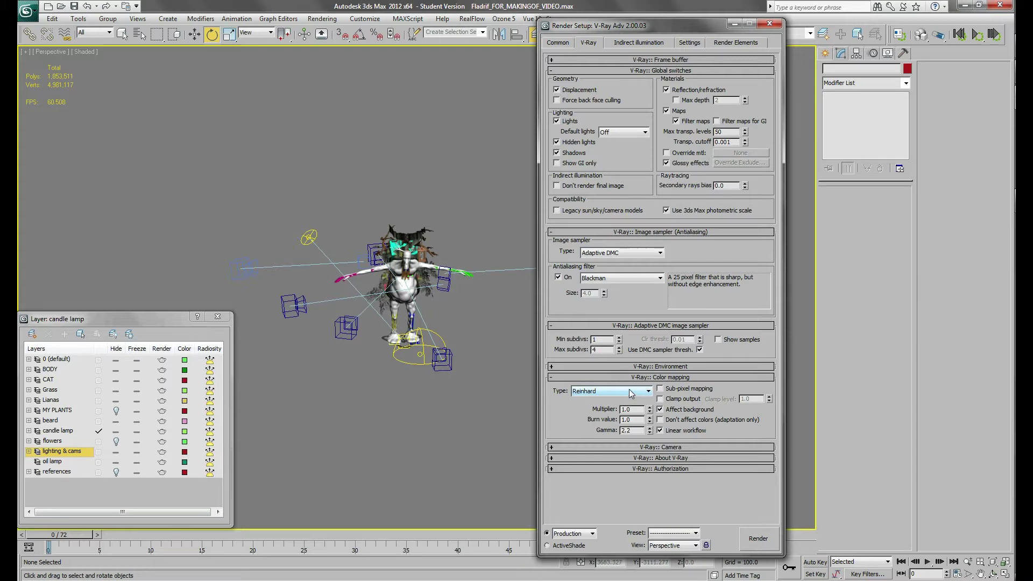
Step: Review the Irradiance map and Light cache settings of the indirect illumination, and the DMC Sampler's noise threshold
click(638, 43)
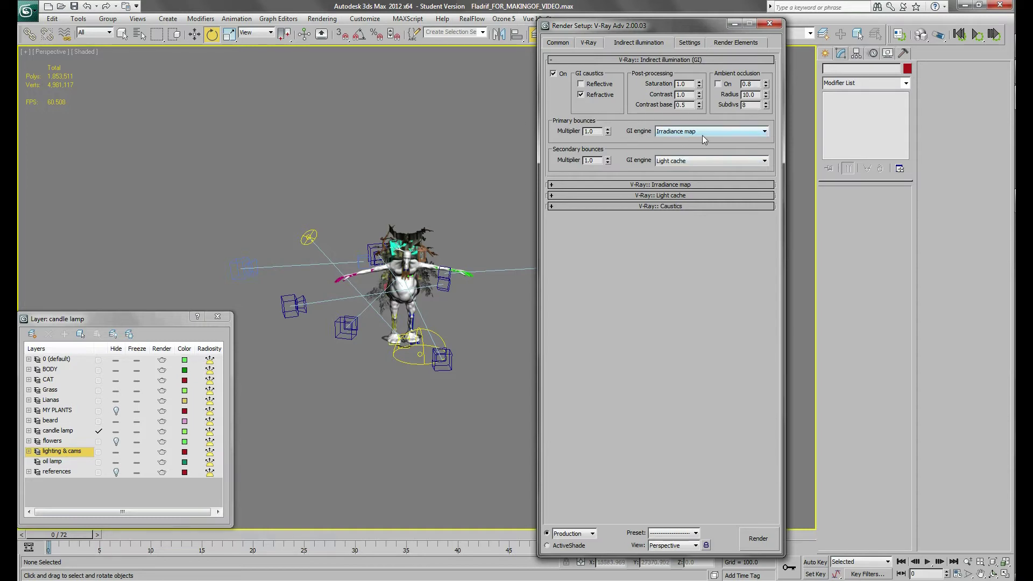
click(674, 185)
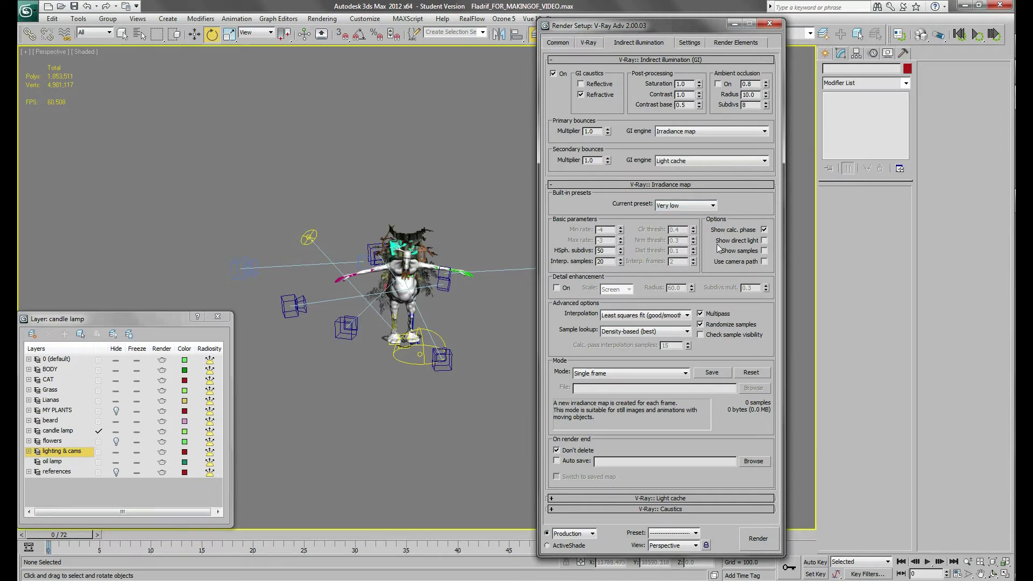
click(672, 498)
scroll(674, 369, down, 5)
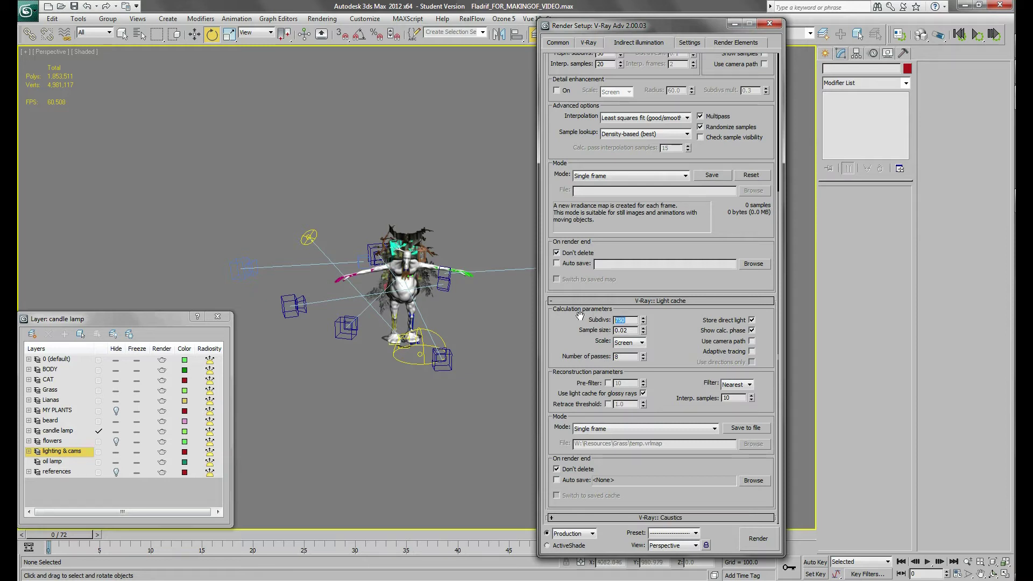
drag(673, 326, 643, 140)
drag(702, 62, 707, 164)
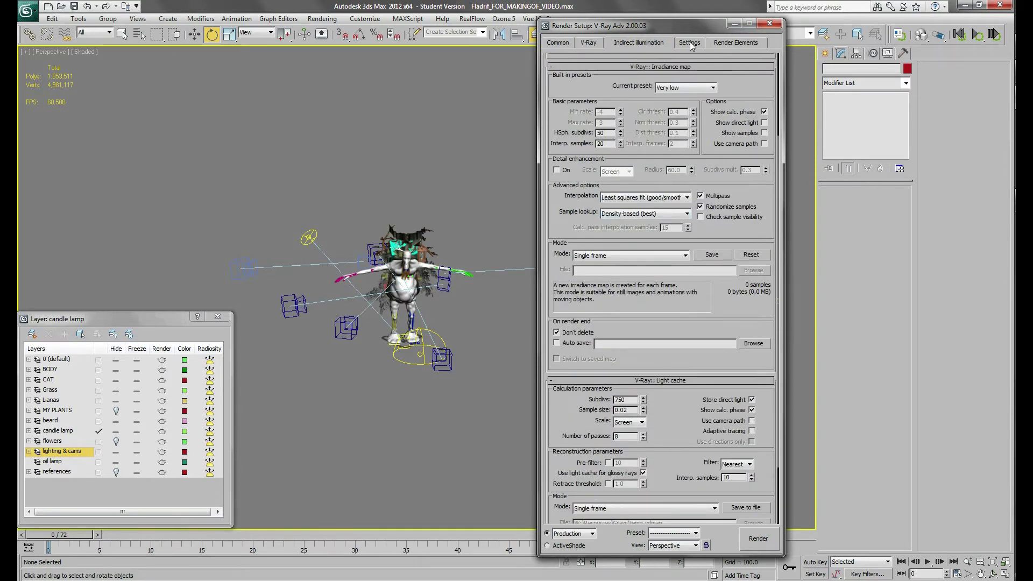
click(689, 42)
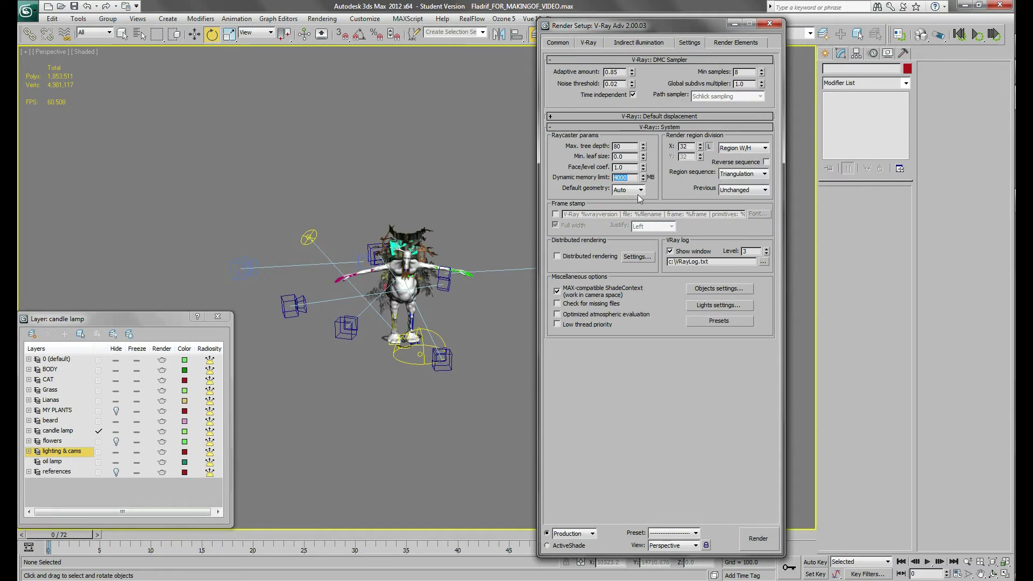
double_click(624, 84)
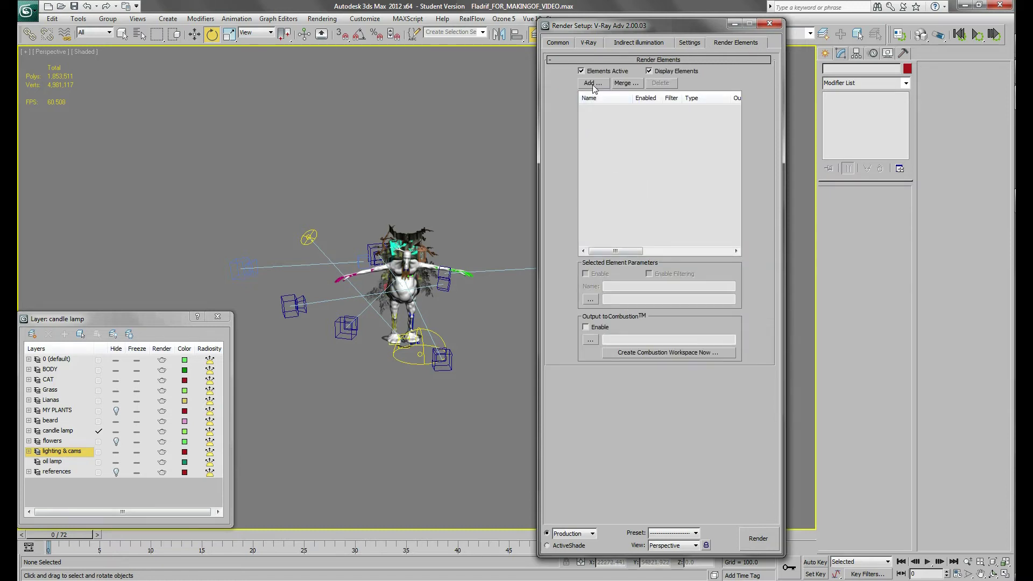
Step: Open the list of render elements to add and select VRayRawGlobalIllumination, VRayRawReflection, VRayRawShadow and VRayZDepth
click(592, 84)
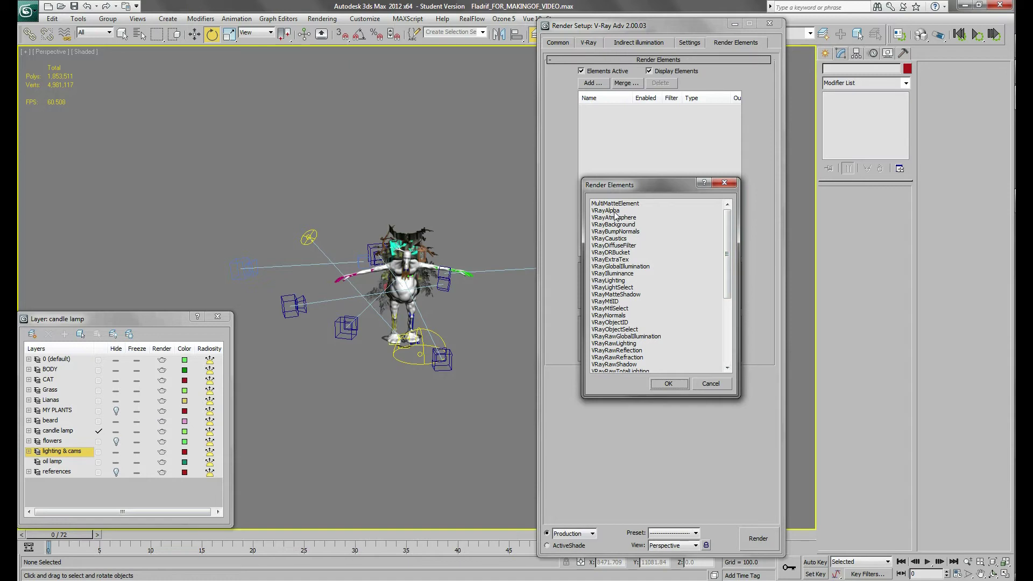
drag(728, 230, 727, 266)
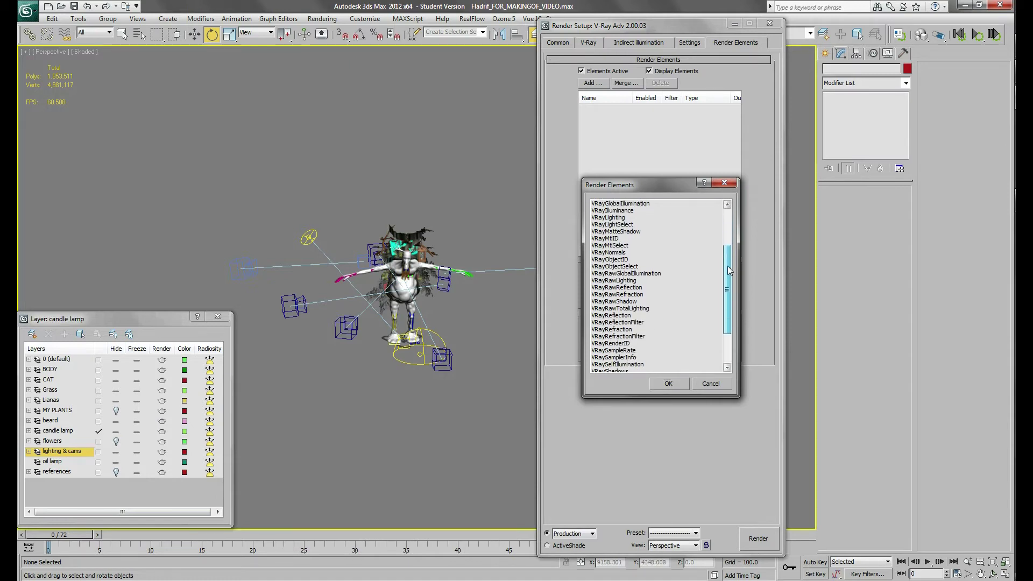
click(616, 274)
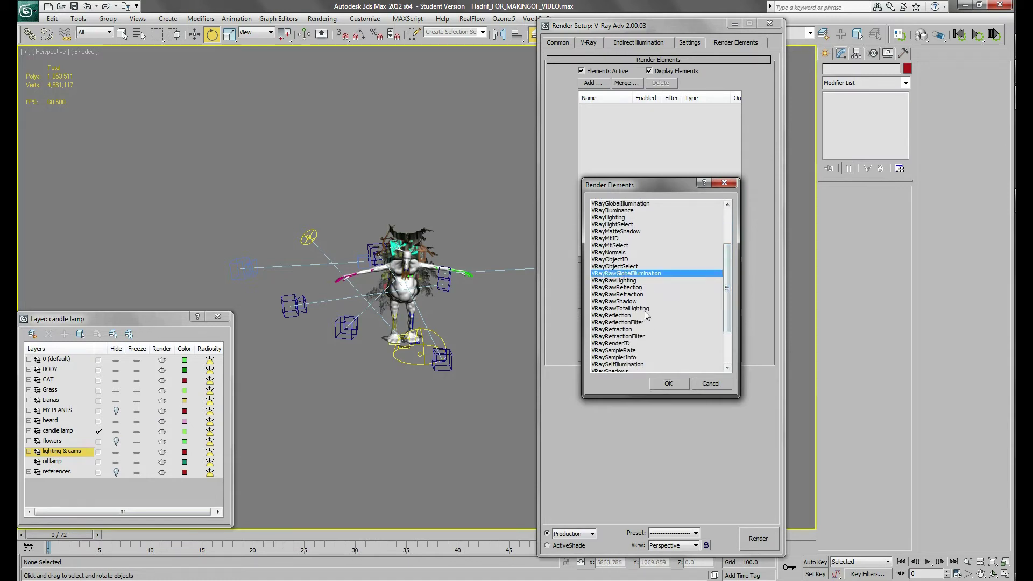
ctrl+click(636, 288)
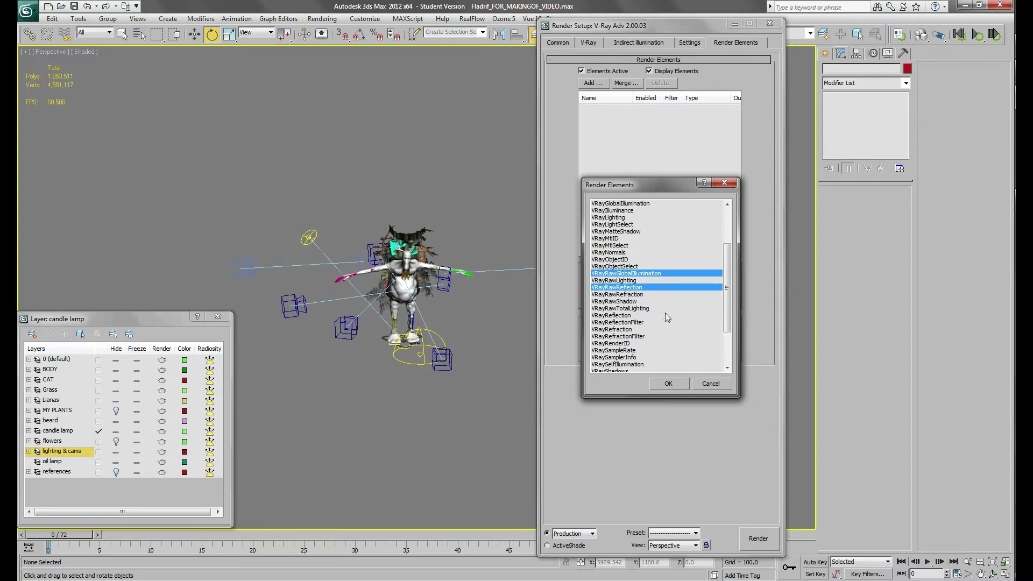
ctrl+click(618, 301)
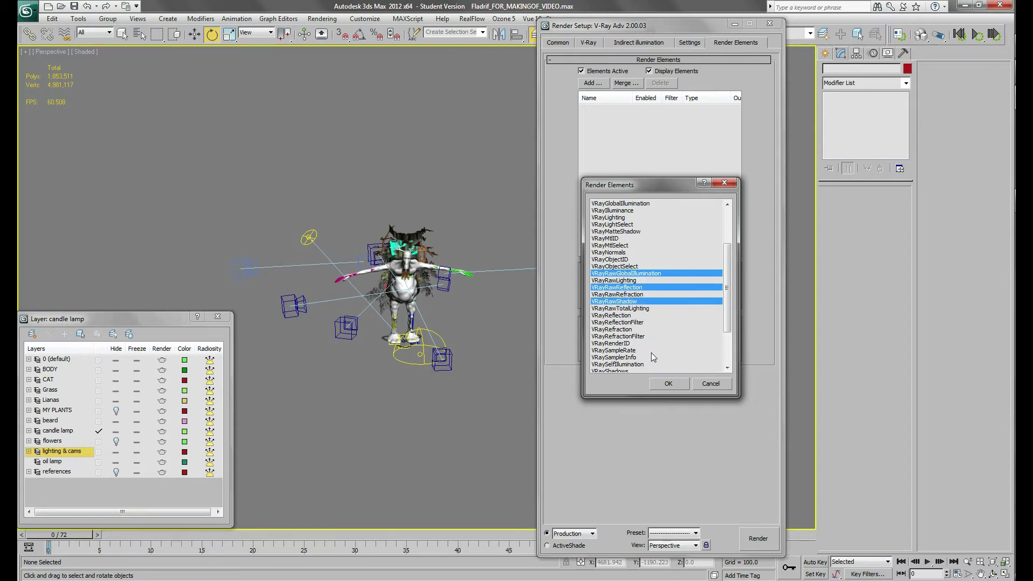
drag(728, 269, 731, 330)
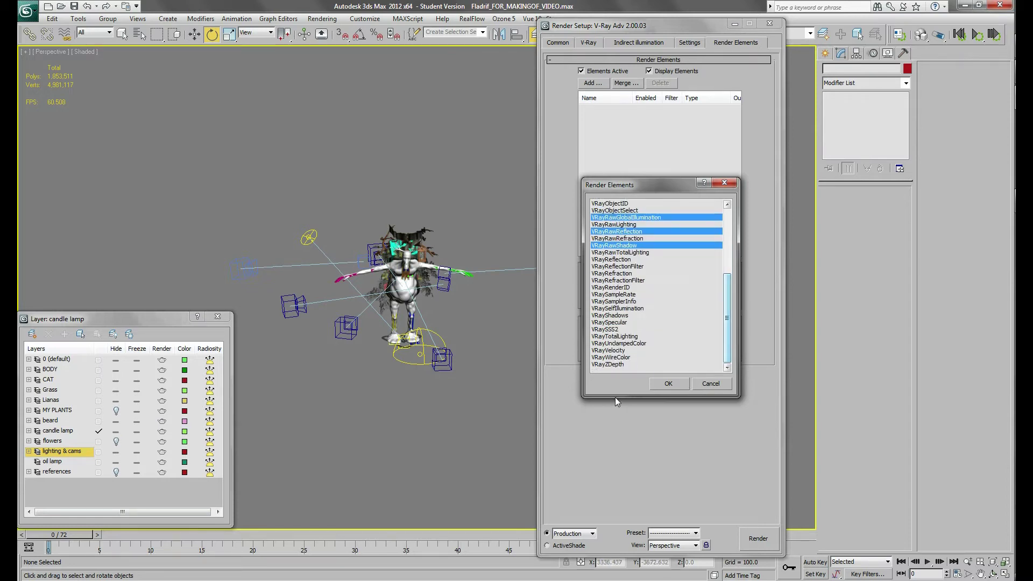
ctrl+click(616, 365)
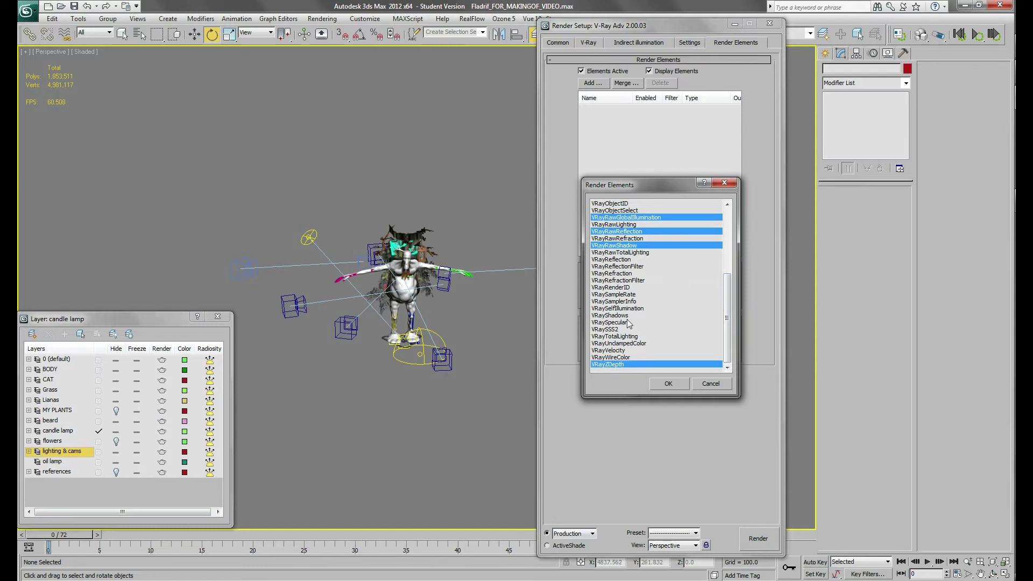
Step: Extend the render element selection with VRayAlpha, VRayMatteShadow, VRayGlobalIllumination and VRayObjectID
scroll(646, 301, up, 6)
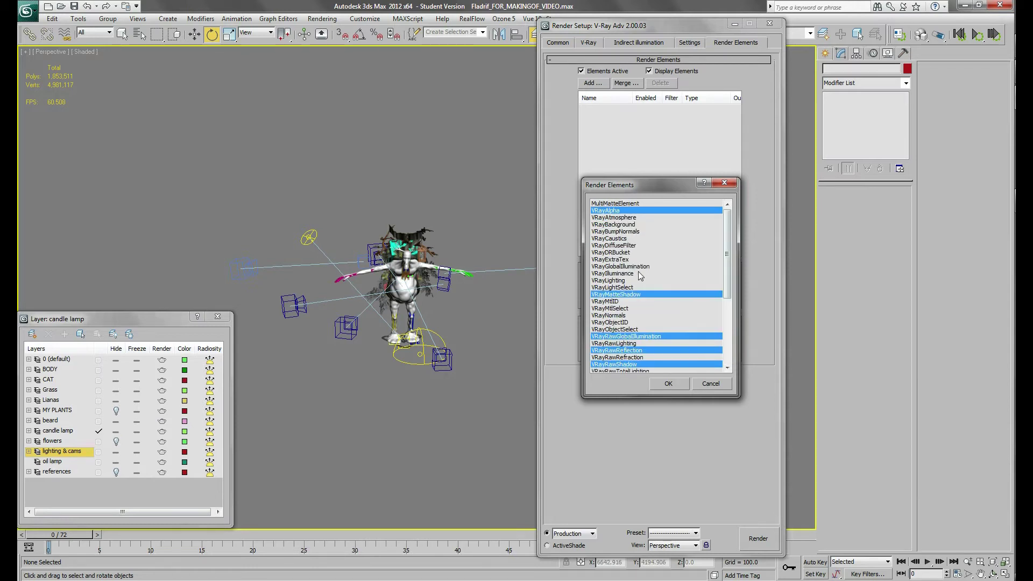
ctrl+click(640, 267)
ctrl+click(626, 323)
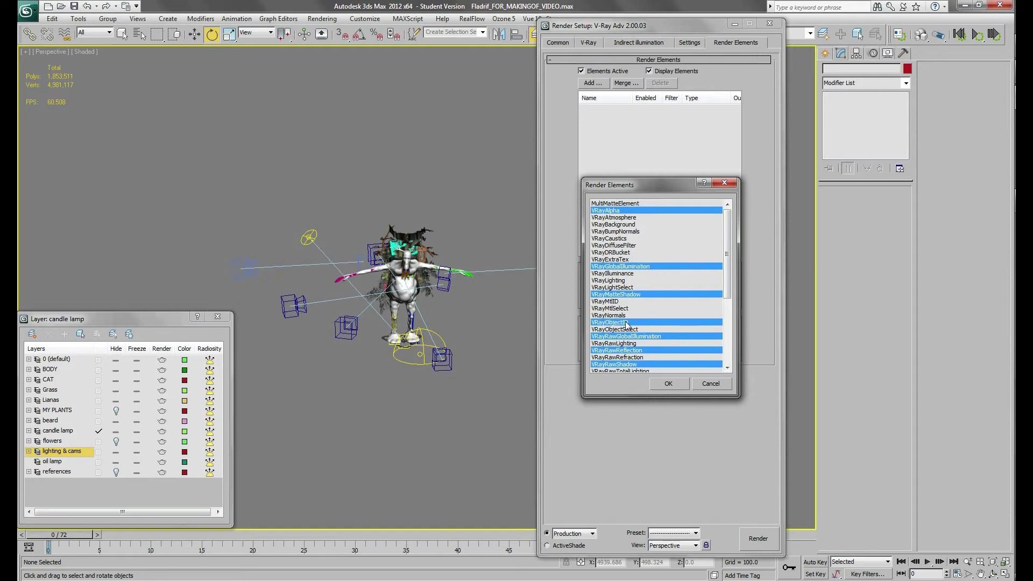
drag(728, 250, 731, 297)
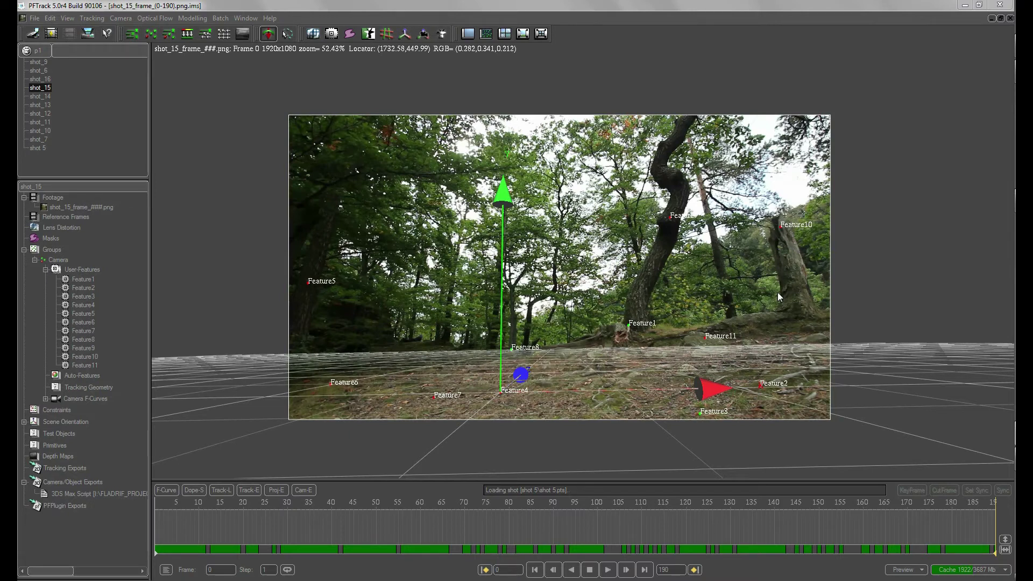
Step: Switch to PFTrack, review the camera parameters of shot_15 and scrub through its tracked footage
mouse_move(162, 529)
mouse_down()
mouse_move(429, 533)
mouse_move(388, 505)
mouse_move(156, 511)
mouse_up()
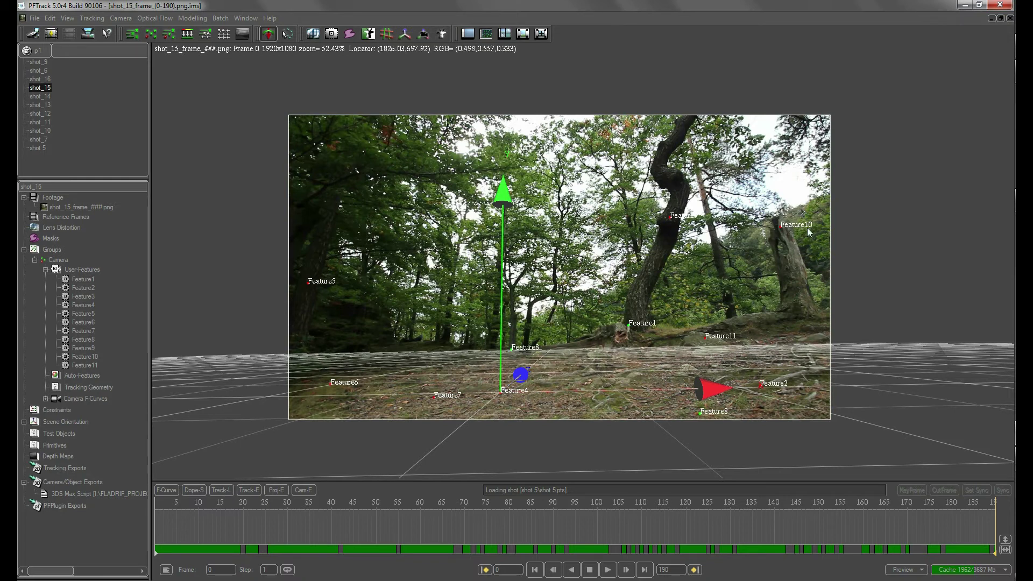
click(120, 17)
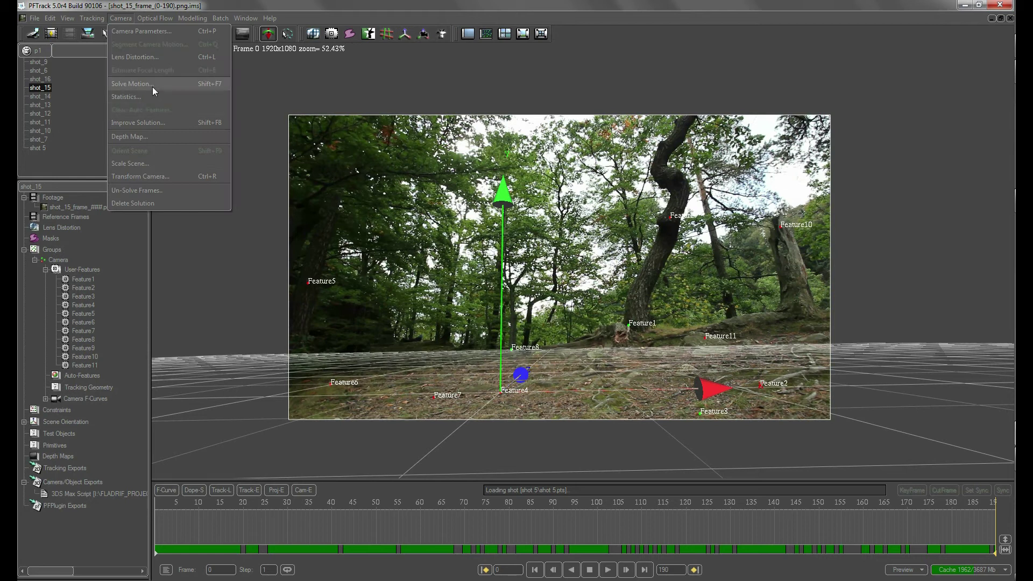
click(228, 450)
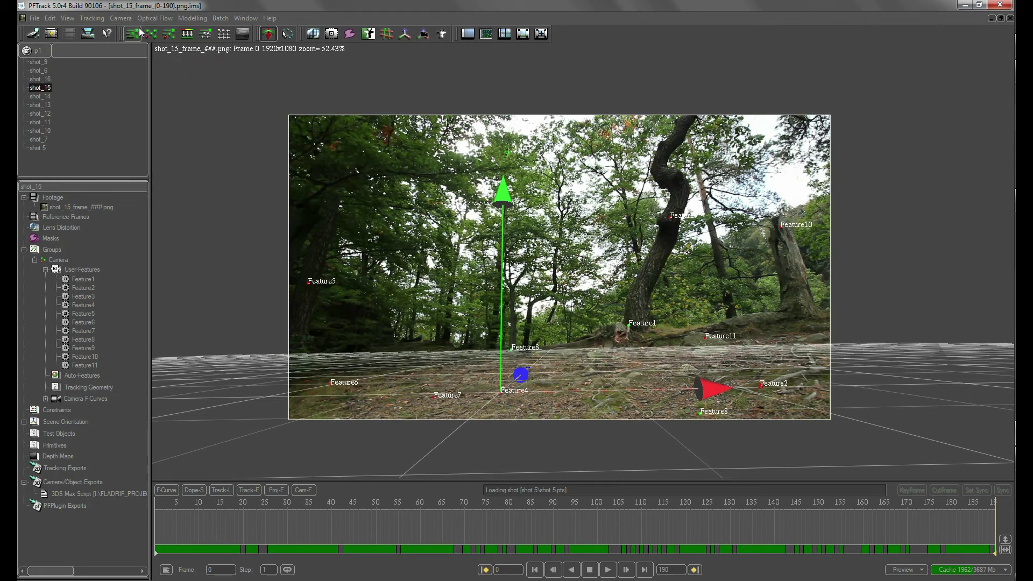
click(123, 21)
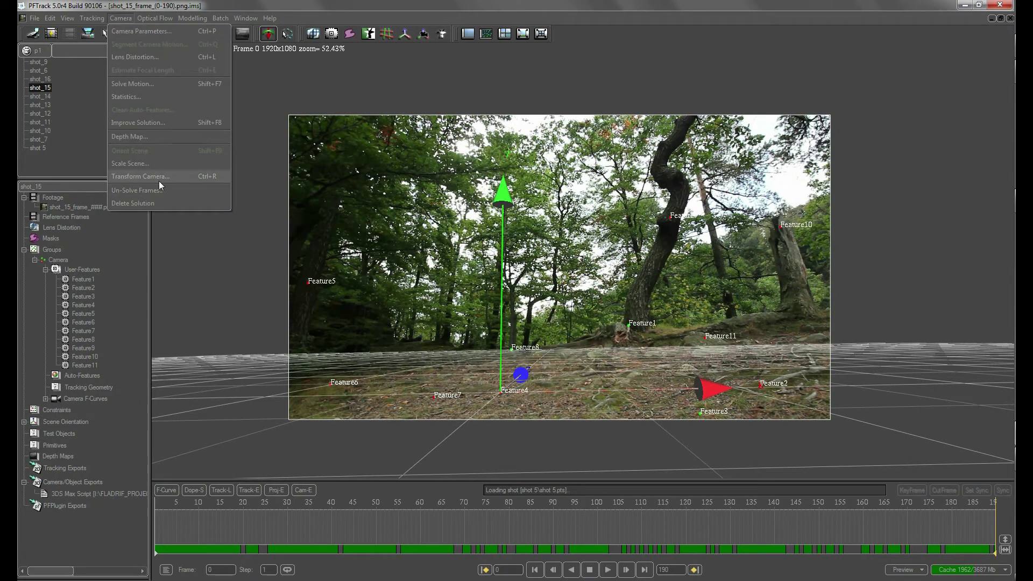
click(159, 31)
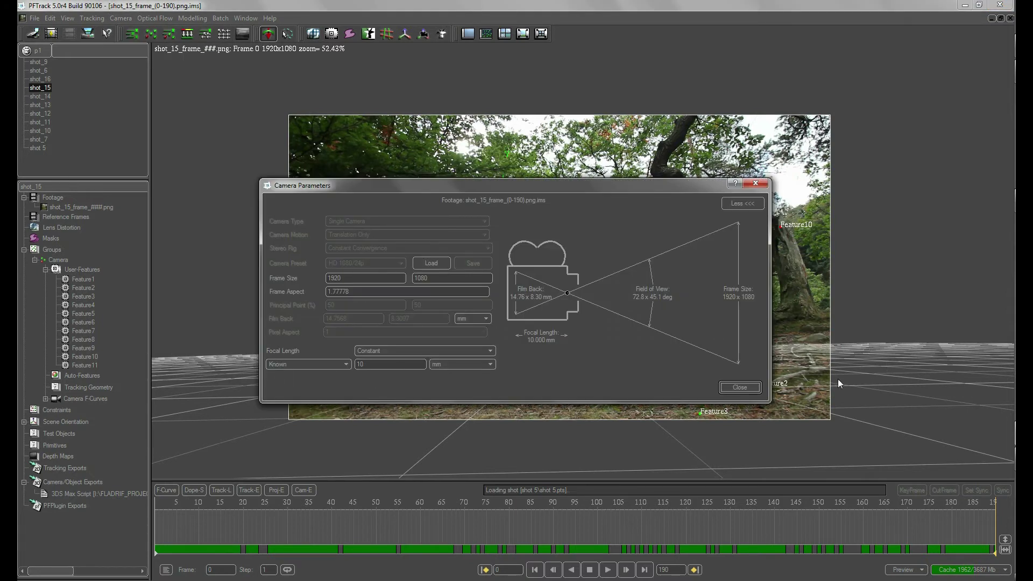
click(739, 387)
click(198, 533)
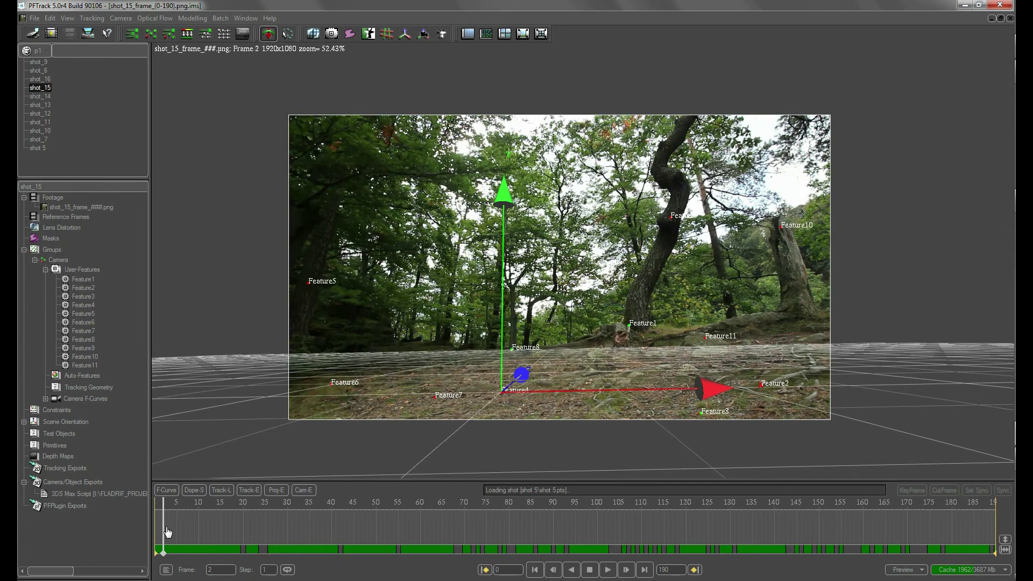
drag(211, 526, 950, 527)
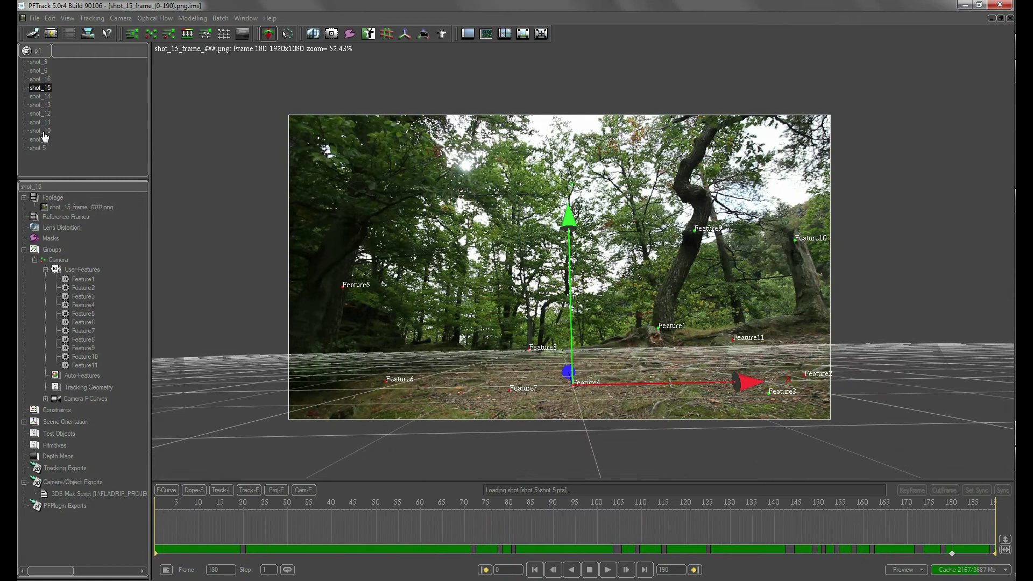
Step: Open shot_10, shot_7 and shot 5 in turn and scrub through their camera tracks
double_click(45, 132)
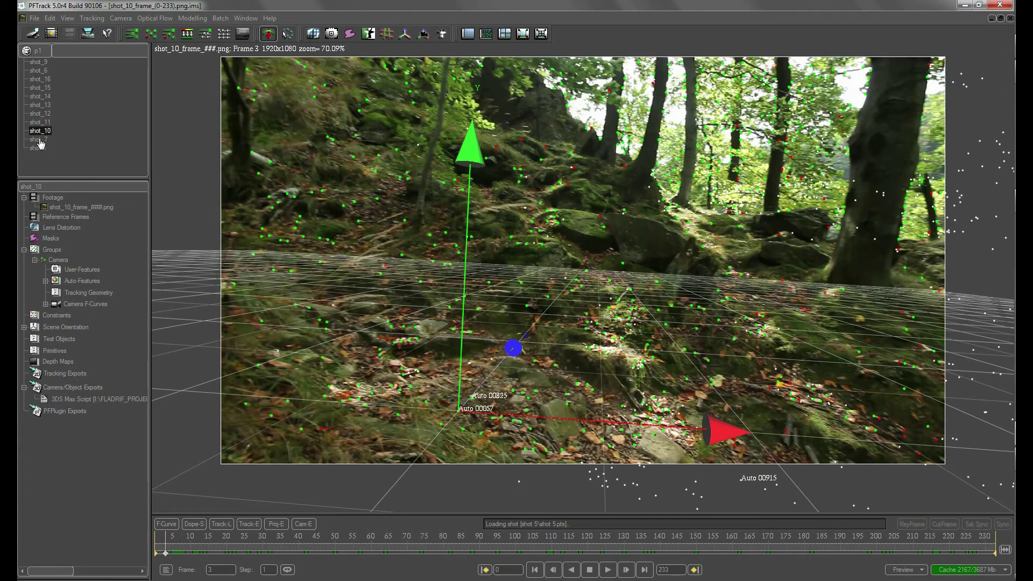
double_click(39, 139)
drag(218, 544, 157, 544)
double_click(37, 149)
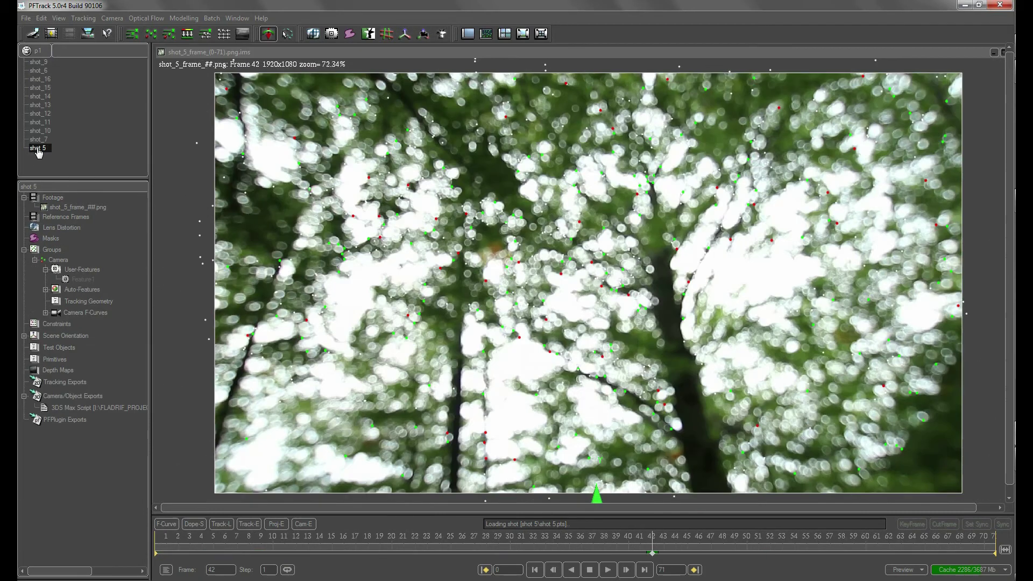
drag(183, 545, 427, 548)
Step: Review the camera tracks of shot_12, shot_10 and shot_16 by opening each shot and scrubbing its timeline
click(42, 115)
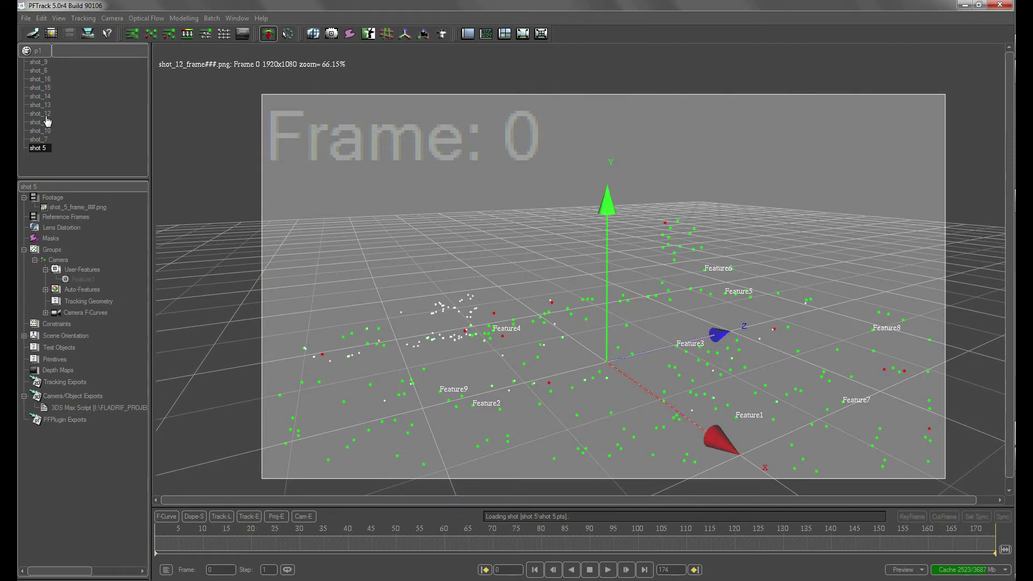
click(42, 132)
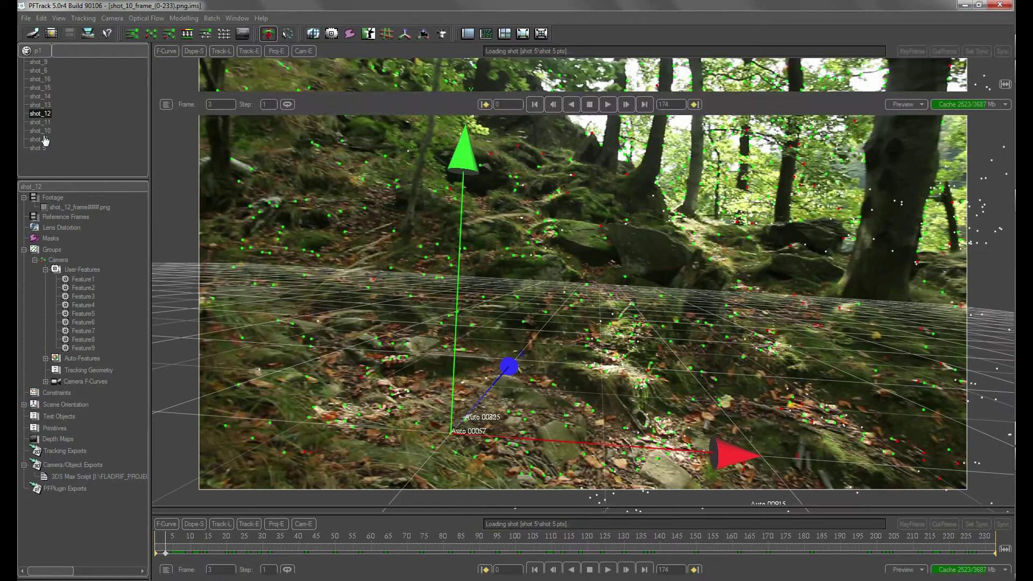
drag(183, 549, 433, 549)
drag(469, 520, 247, 548)
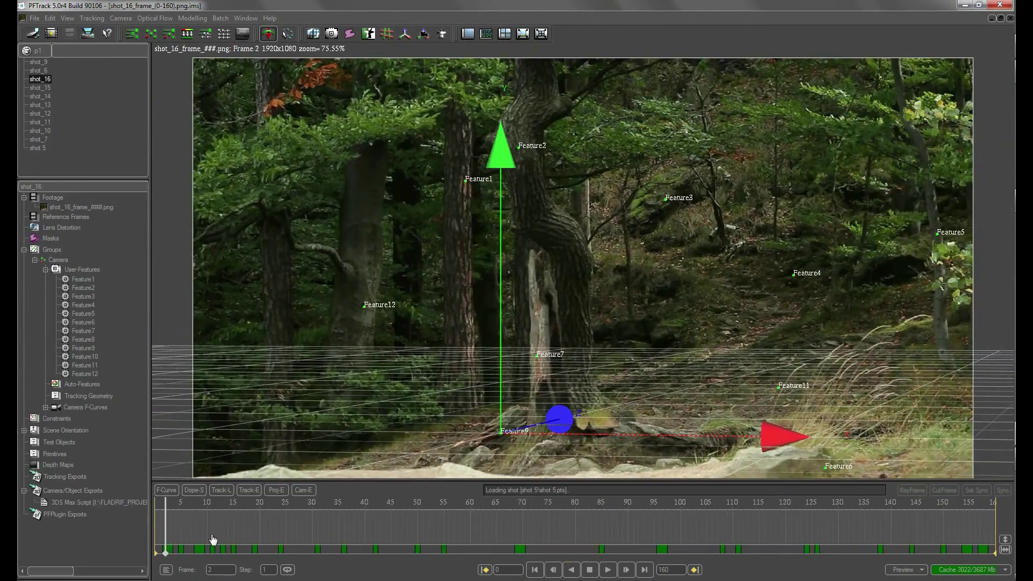
drag(213, 540, 781, 542)
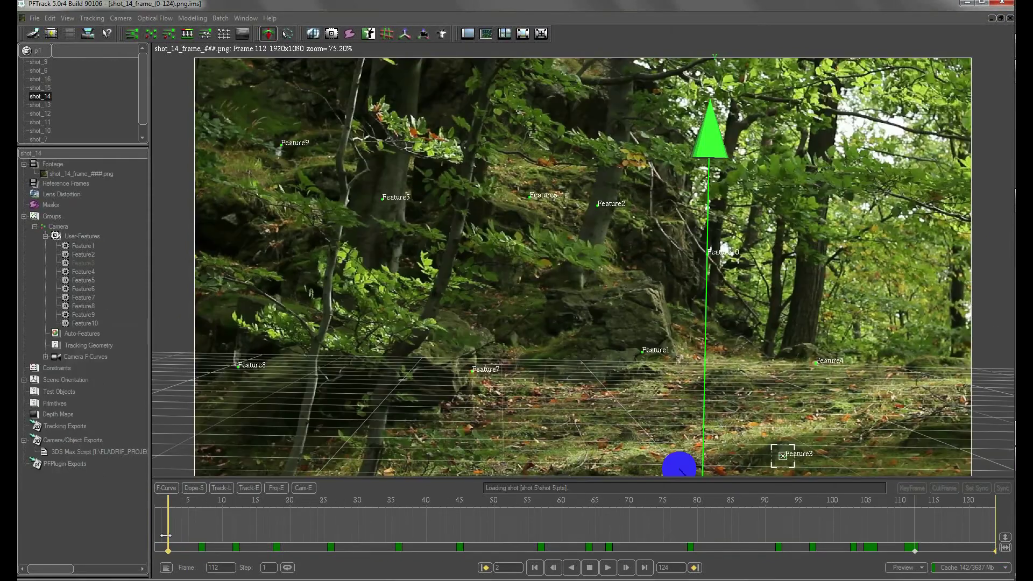
Step: Scrub through shot_14 and widen the project tree to read its 3DS Max Script camera export path
drag(167, 521, 419, 520)
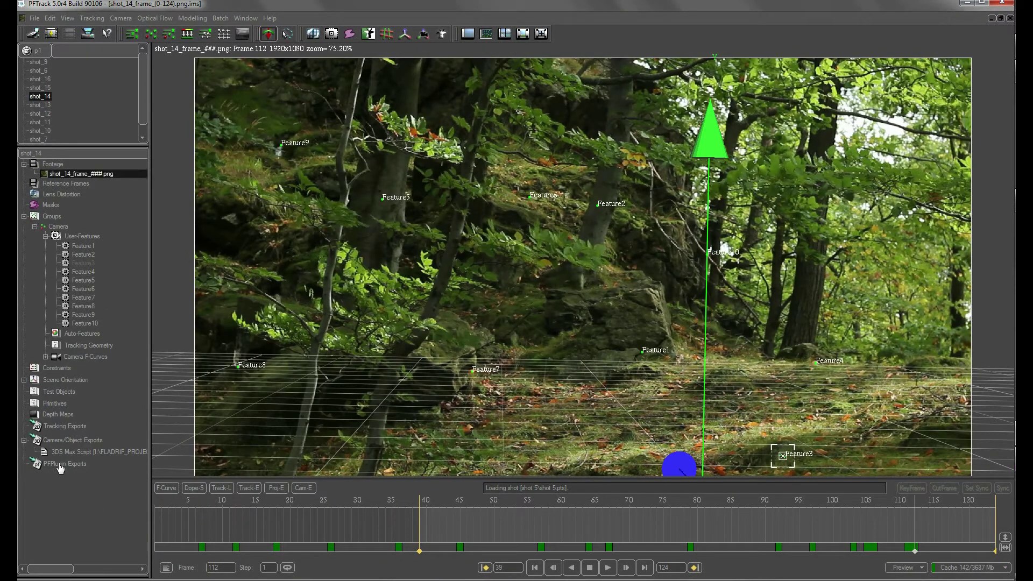
click(92, 452)
drag(151, 424, 223, 425)
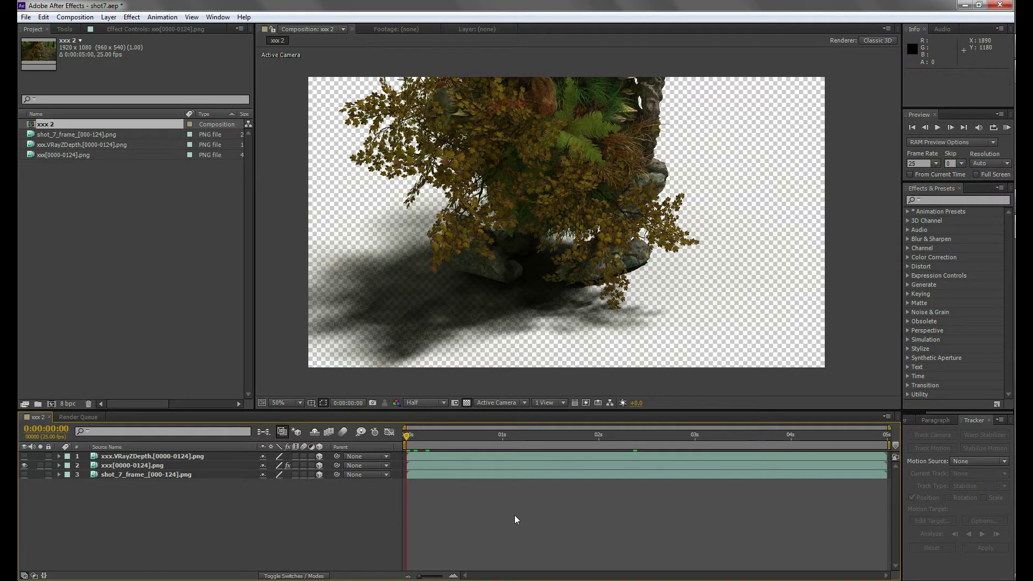
Step: In the After Effects project shot7.aep, show the shot_7_frame footage layer behind the creature and scrub through the composite
click(24, 474)
drag(444, 438, 586, 455)
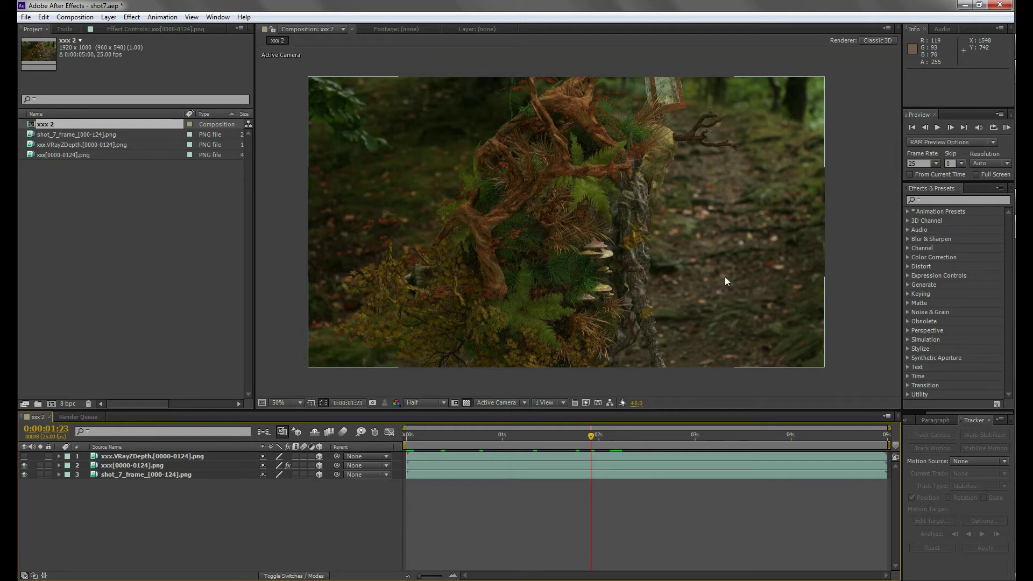
drag(589, 438, 495, 451)
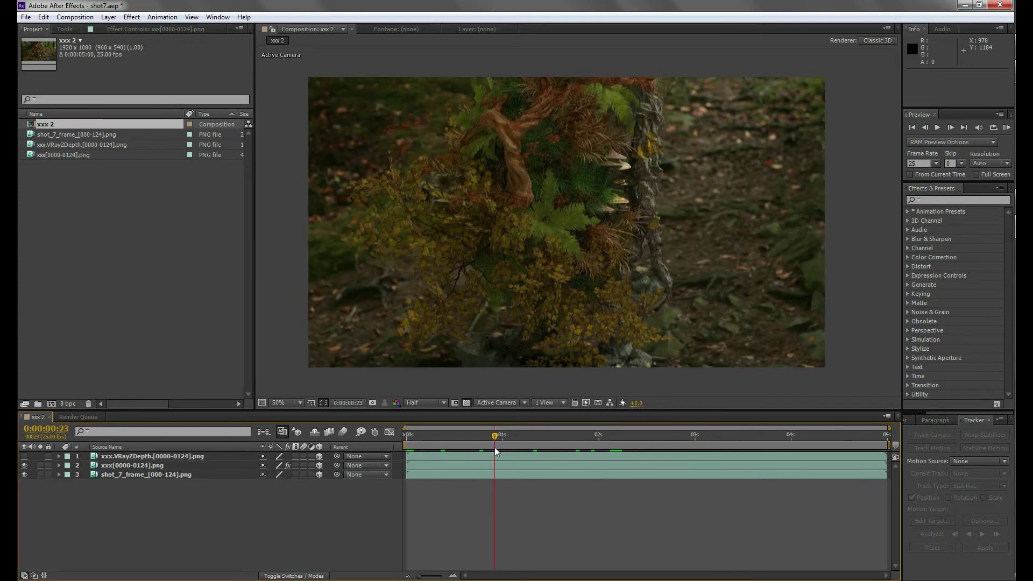
Step: Show the xxx.VRayZDepth layer and scrub the timeline to examine the depth pass and the Camera Lens Blur it drives
click(139, 457)
click(23, 457)
drag(494, 437, 657, 447)
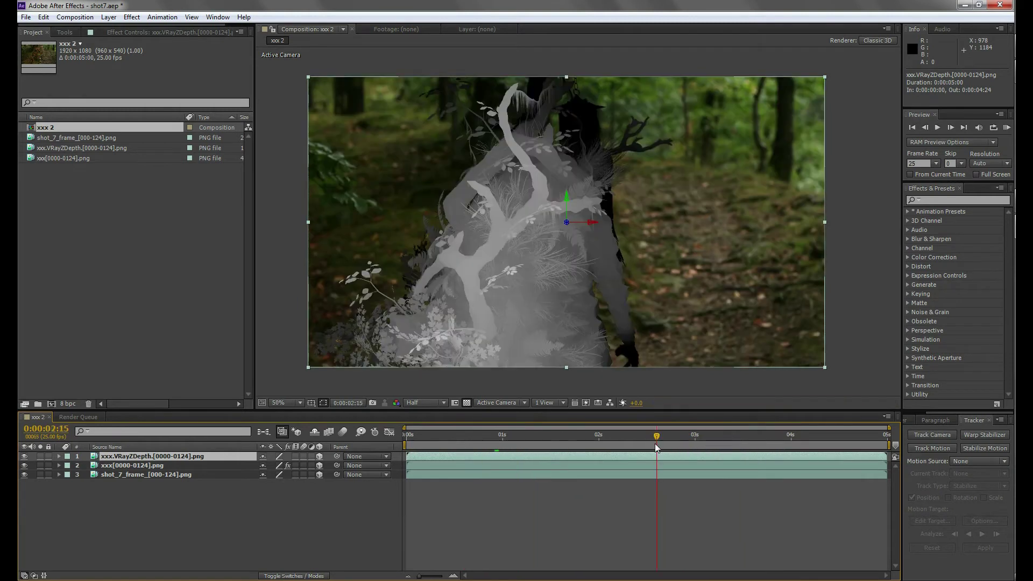
drag(656, 447, 594, 446)
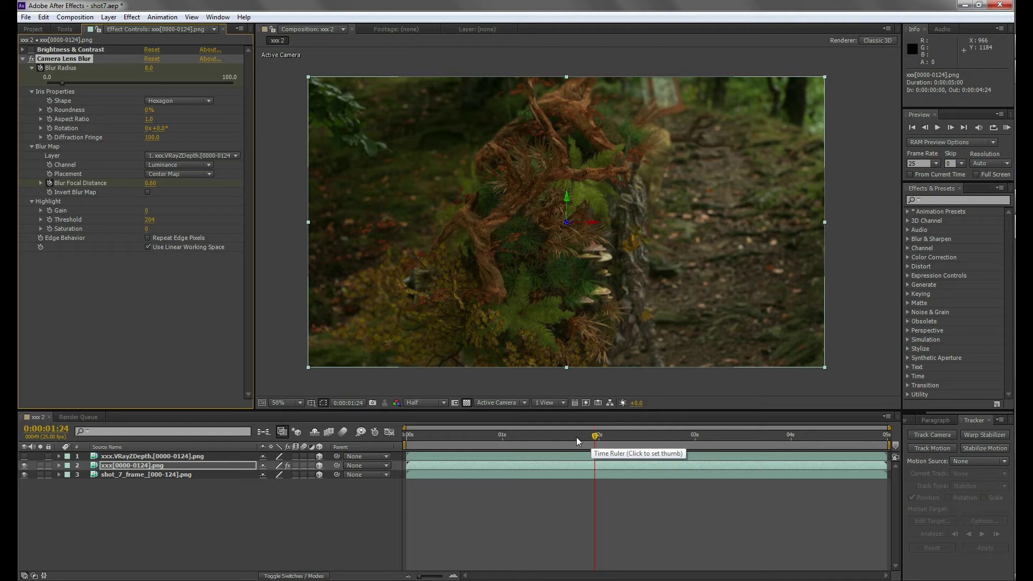
drag(578, 444, 825, 461)
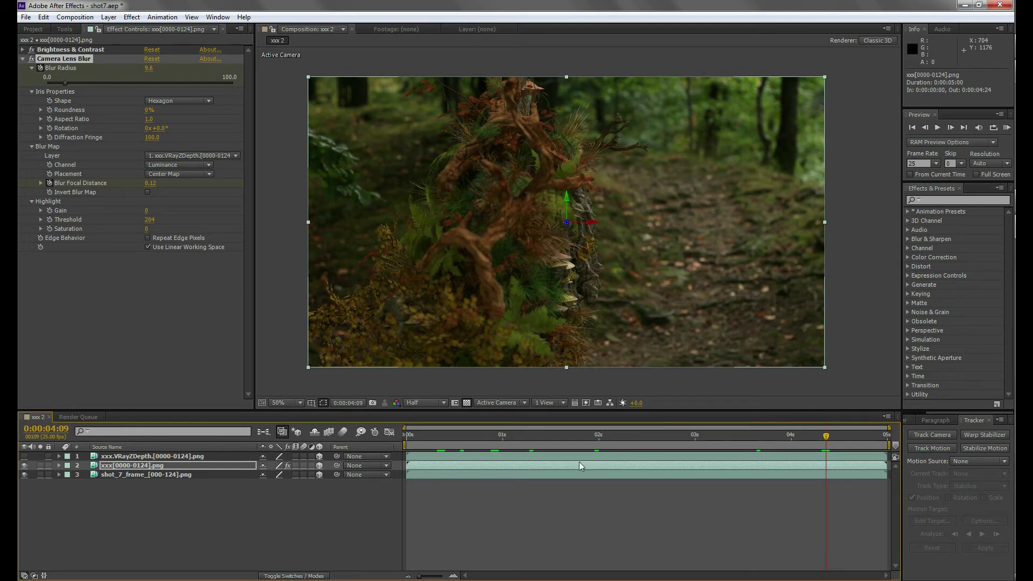
Step: Open the recent After Effects project shot6.aep
click(25, 17)
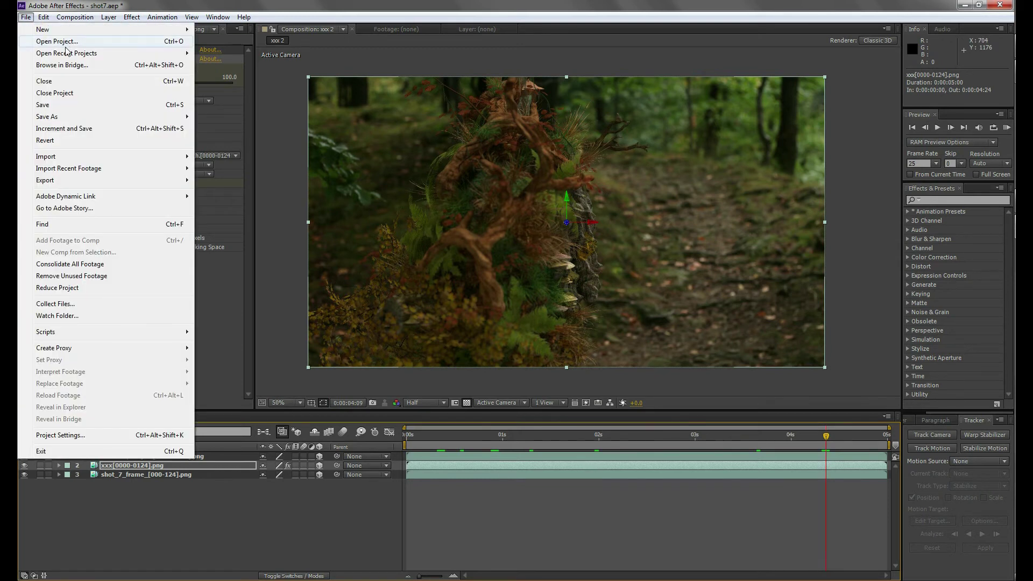
mouse_move(67, 54)
click(357, 66)
click(522, 308)
Step: Scrub through the shot_6_frame composition to review the creature's hand reaching for the leaf
drag(483, 443, 671, 443)
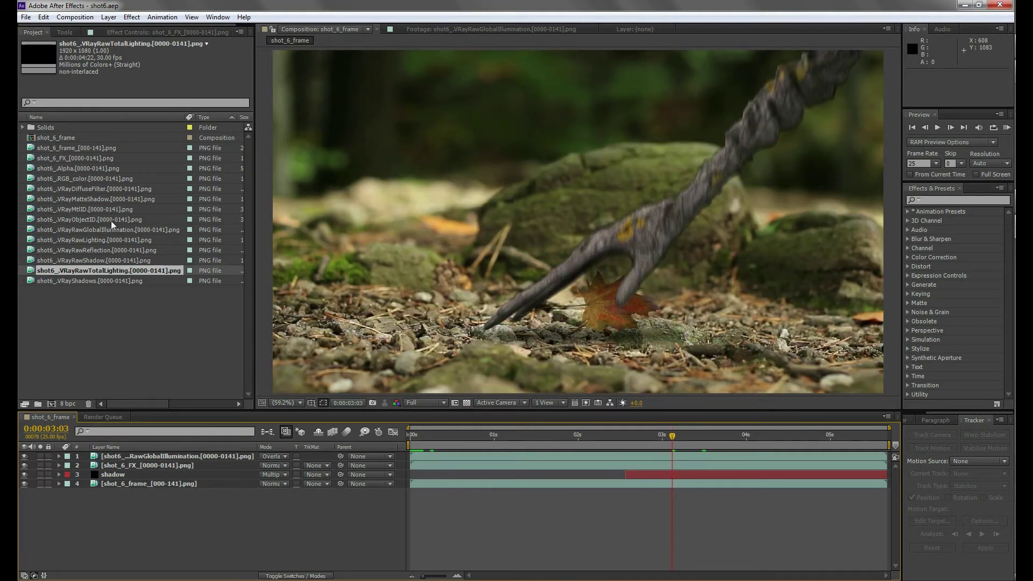
click(588, 436)
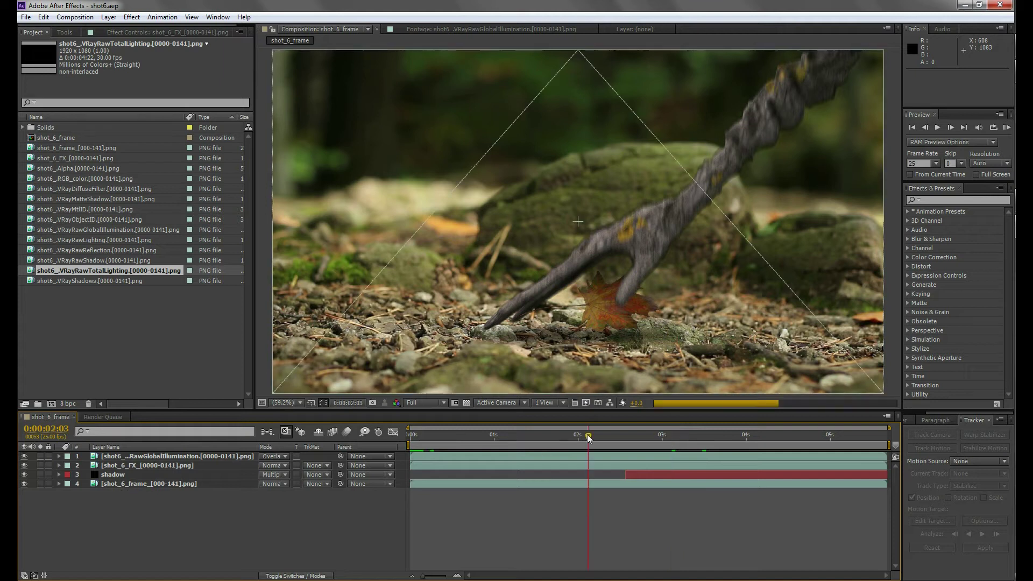
drag(588, 437, 636, 436)
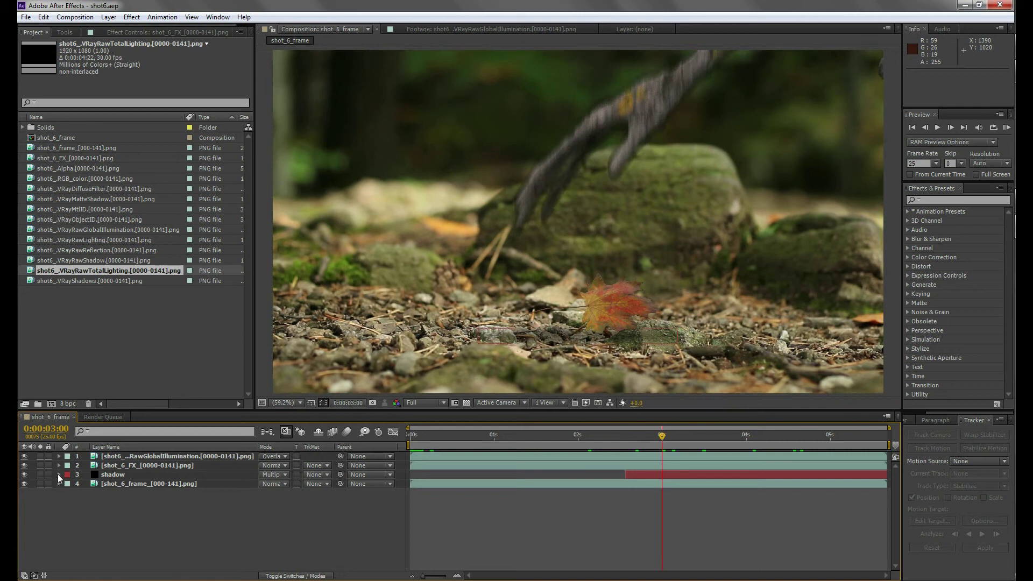
Step: Inspect the shadow layer's mask and opacity keyframes, and compare the shot with the layer hidden and shown
click(59, 474)
click(24, 474)
click(25, 474)
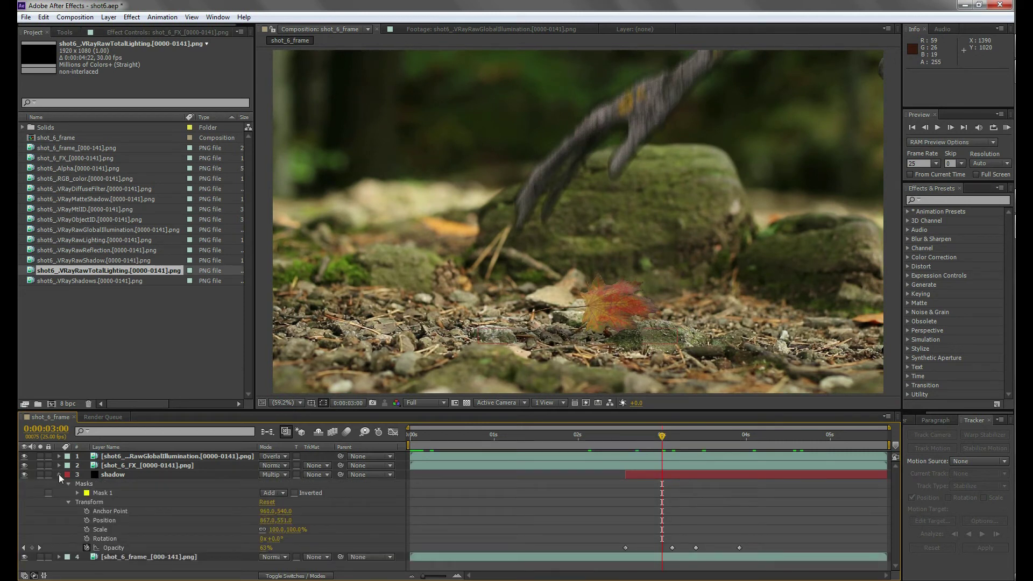
click(59, 474)
Step: Expand the shot_6_FX layer's properties and compare the shot with that layer hidden and shown
click(139, 466)
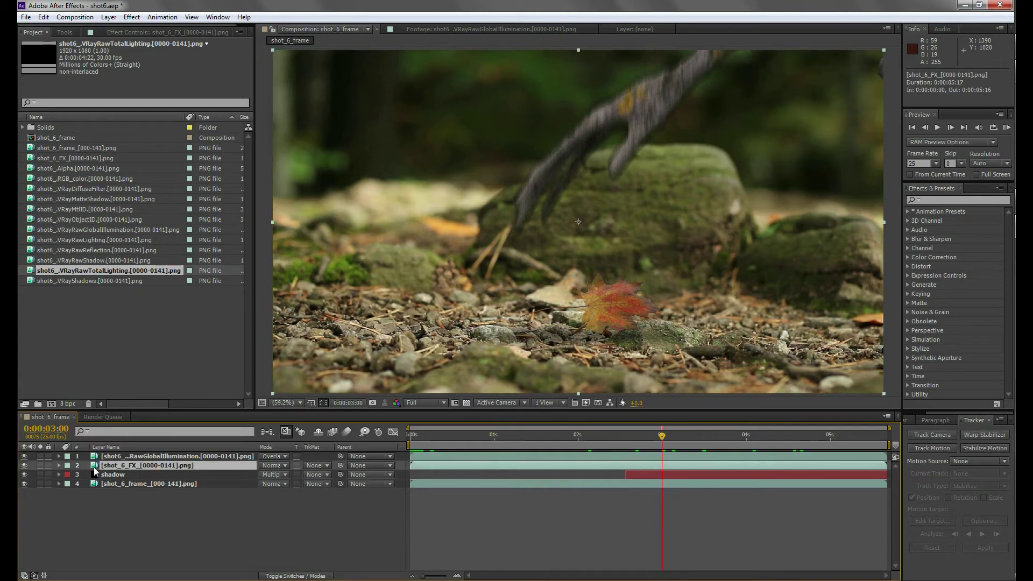
click(60, 466)
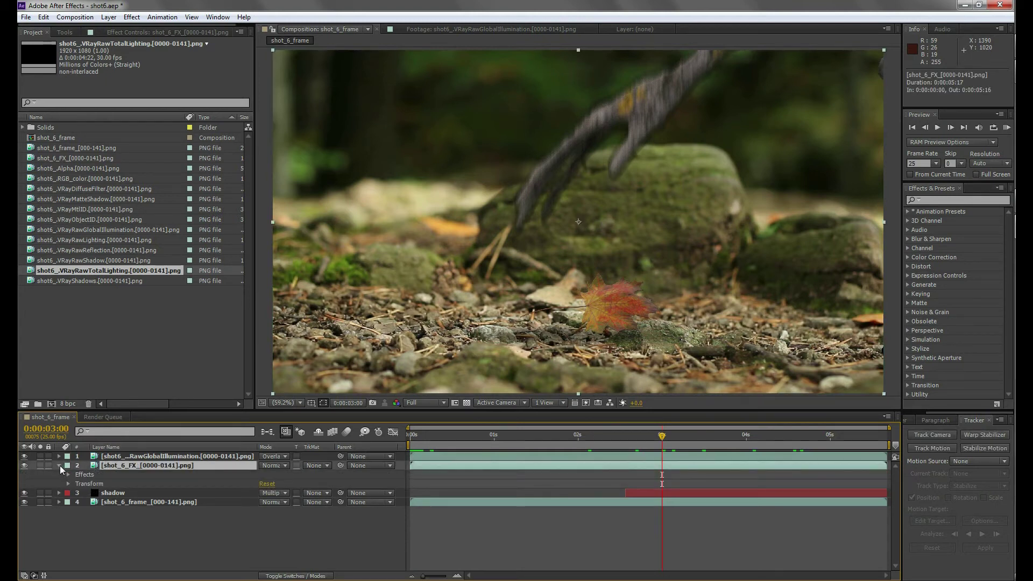
click(25, 465)
click(24, 465)
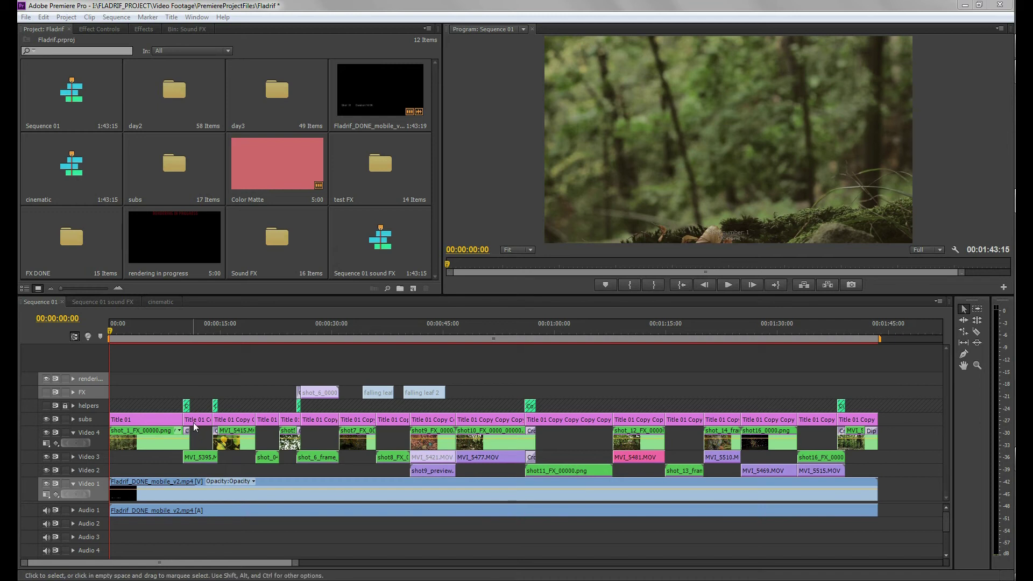
Step: Switch to Premiere Pro, hide the subs and Video 4, 3 and 2 tracks to scrub the underlying animatic, and show the footage tracks again
click(47, 419)
click(47, 432)
click(47, 456)
click(48, 470)
drag(130, 327, 196, 341)
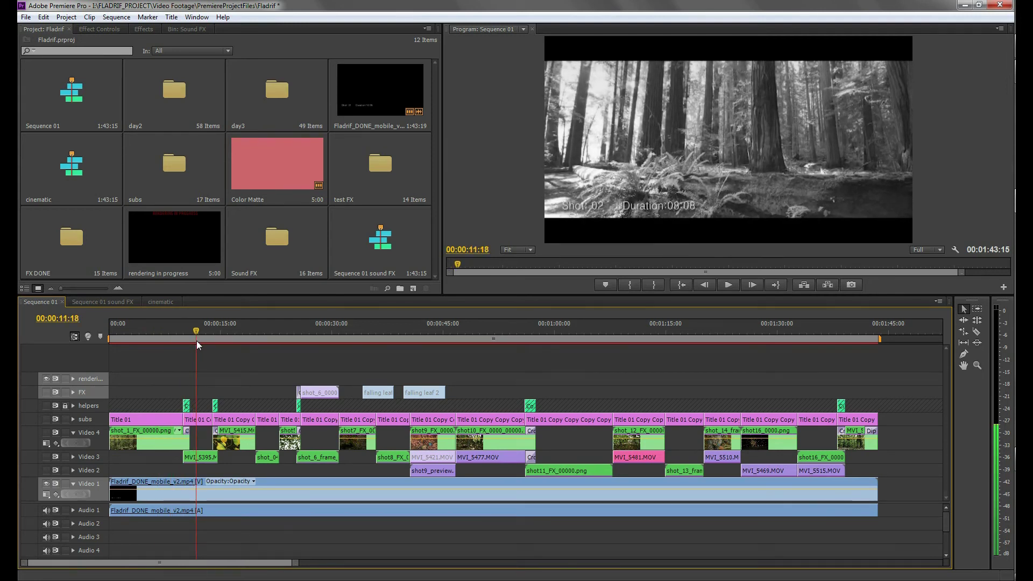
drag(196, 341, 131, 342)
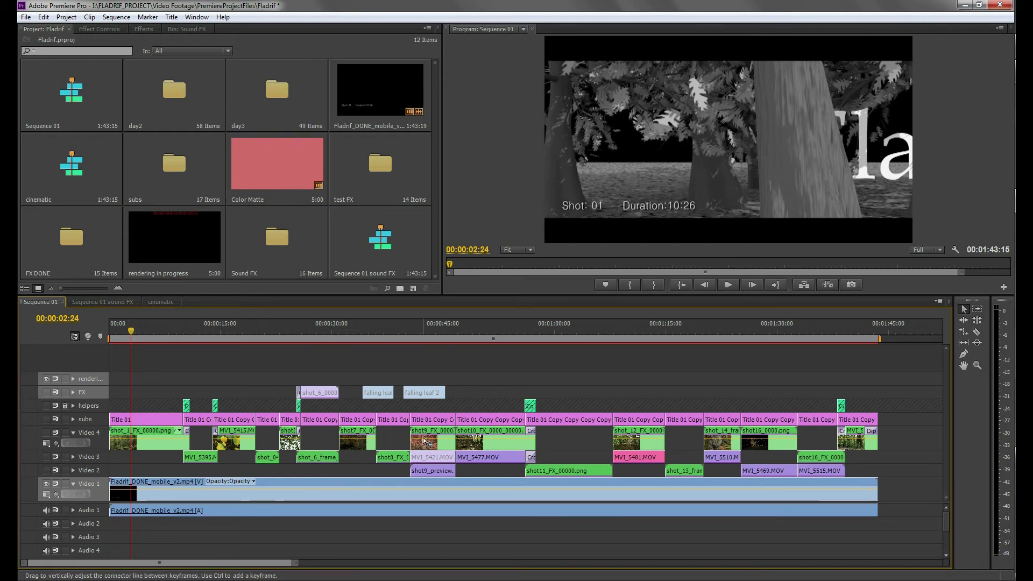
drag(47, 432, 47, 460)
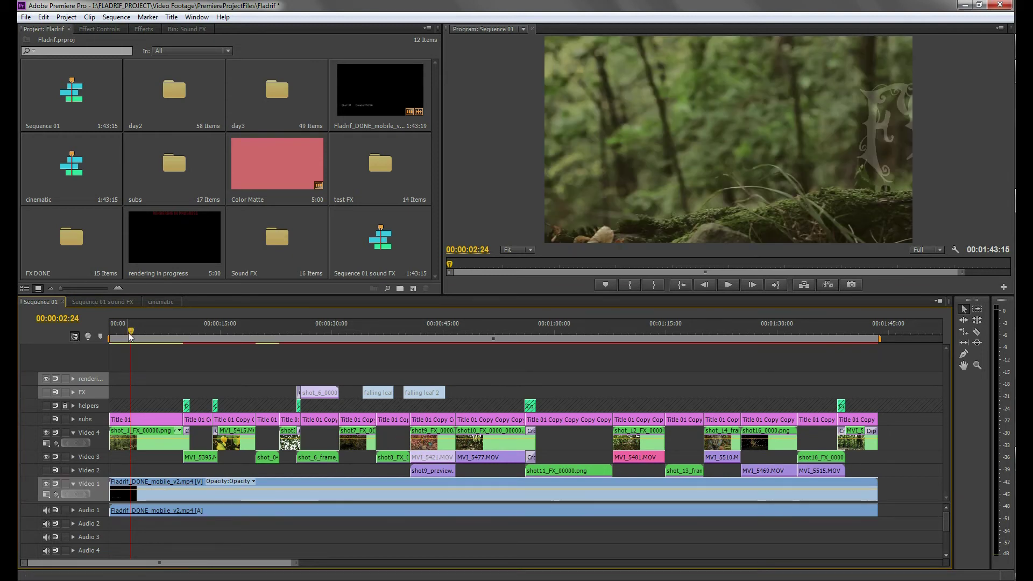
click(48, 469)
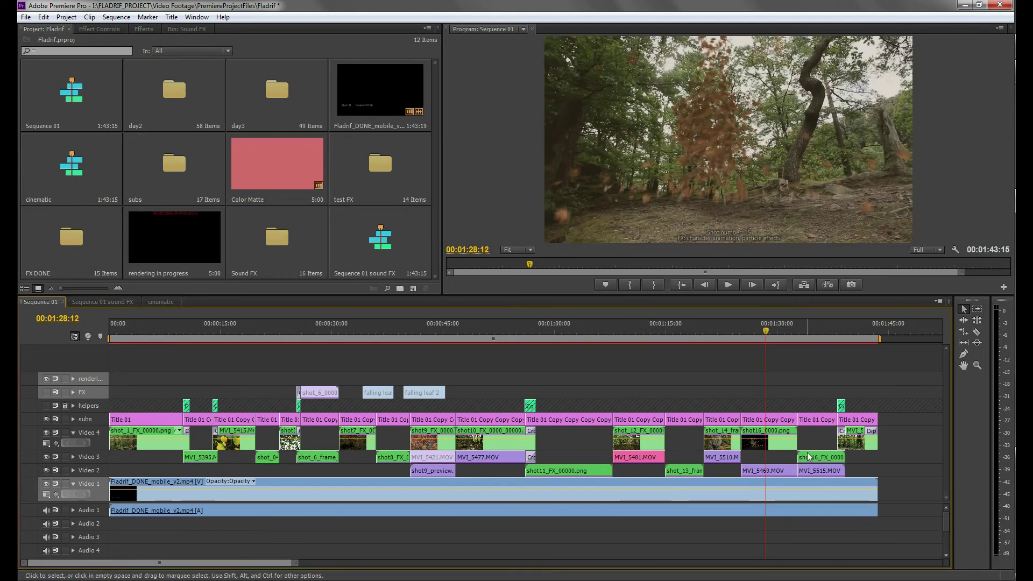
Step: Select the shot16_0000.png clip and toggle its Equalize, Brightness & Contrast and Fast Color Corrector effects to compare the grading
click(782, 443)
click(102, 29)
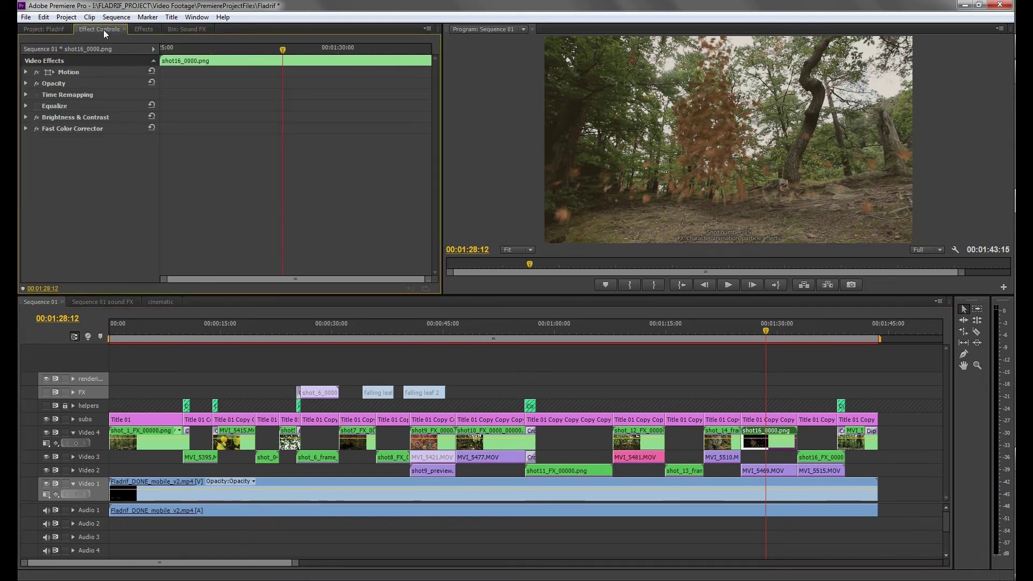
click(36, 129)
click(36, 106)
click(38, 117)
click(37, 128)
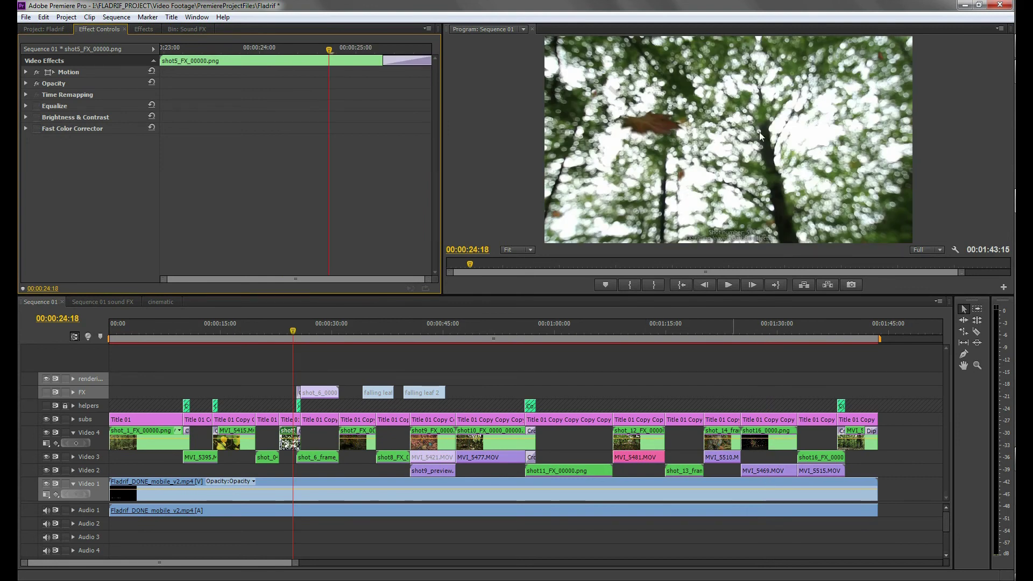
Step: Enable Equalize, Brightness & Contrast and Fast Color Corrector on the shot5_FX_00000.png clip, with the playhead at 00:00:24:01
alt+scroll(291, 332, up, 2)
drag(288, 331, 284, 330)
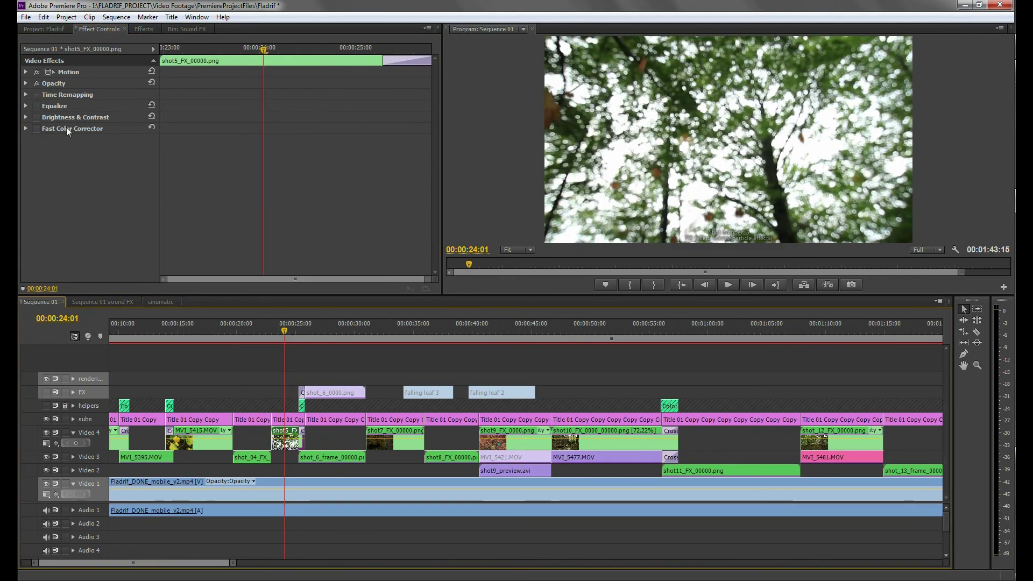
click(36, 106)
click(37, 117)
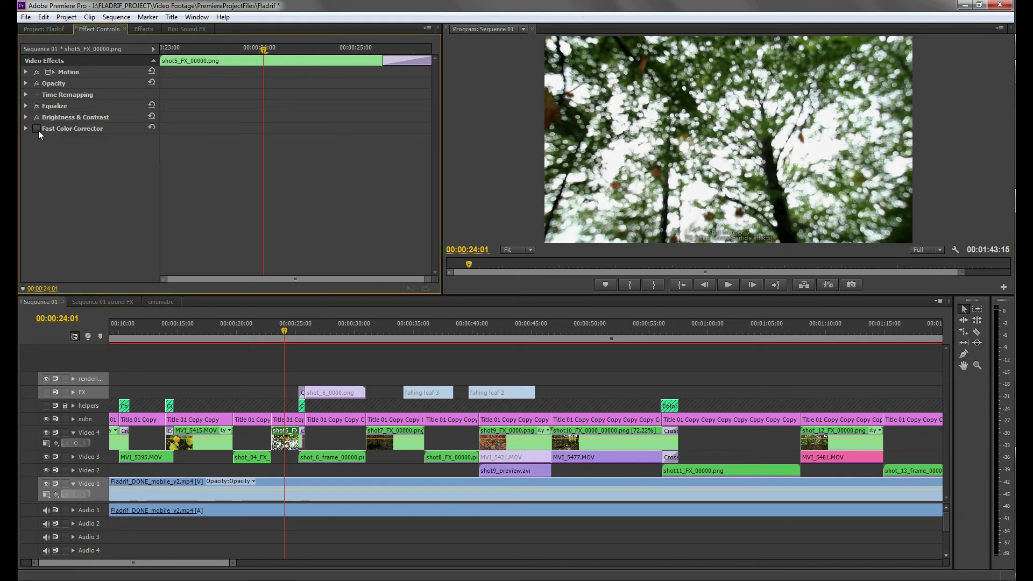
click(38, 129)
Step: Expand and widen the Fast Color Corrector settings to examine the colour wheel, and view the sequence at 00:00:49:07
click(25, 128)
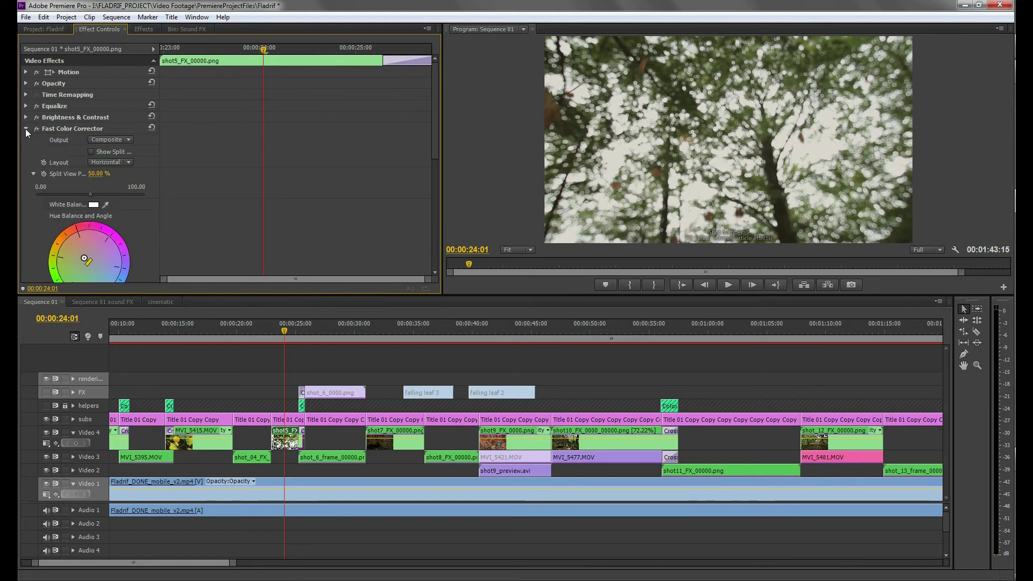
drag(160, 175, 310, 179)
mouse_move(434, 105)
mouse_down()
mouse_move(432, 254)
mouse_move(431, 104)
mouse_up()
click(581, 331)
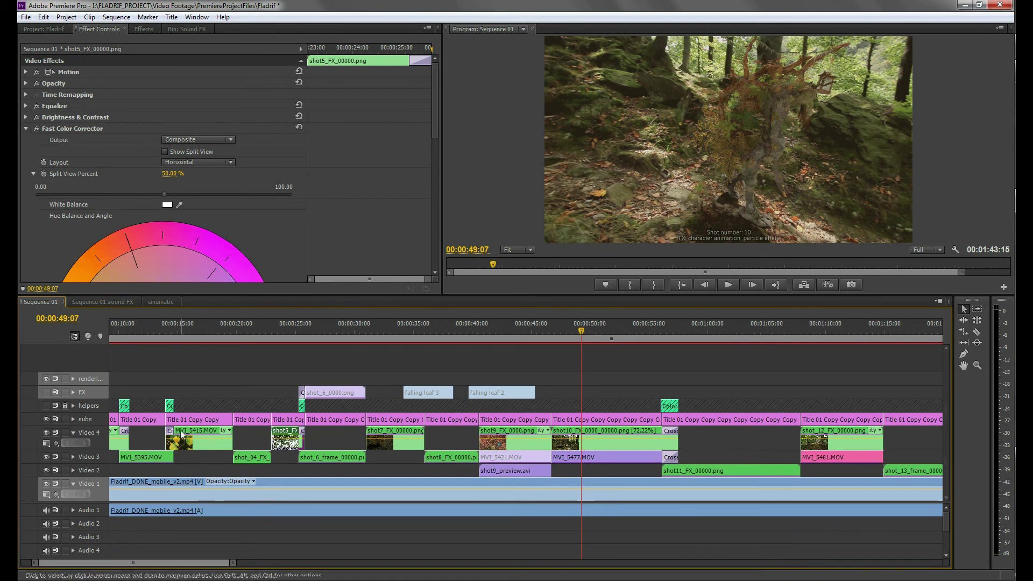
Step: Open Sequence 01 sound FX and scrub through it to examine the ambience, wind, steps and metal chain tracks
click(101, 301)
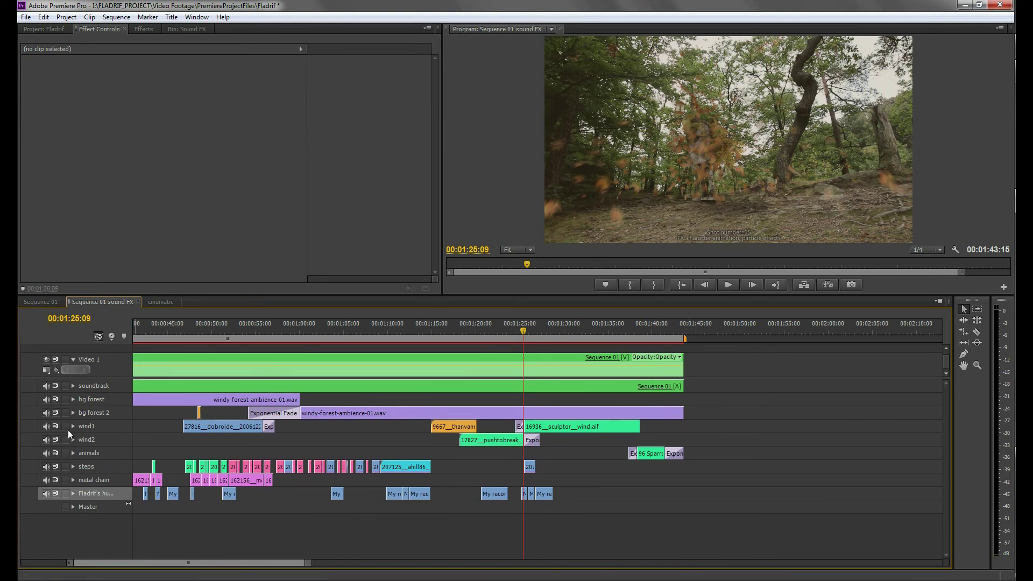
drag(150, 326, 131, 335)
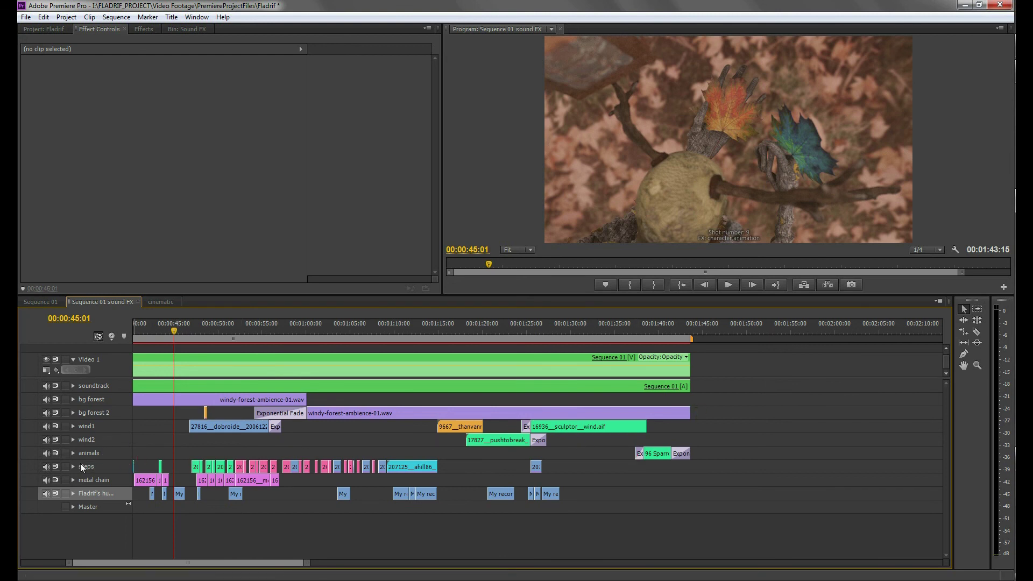
click(140, 330)
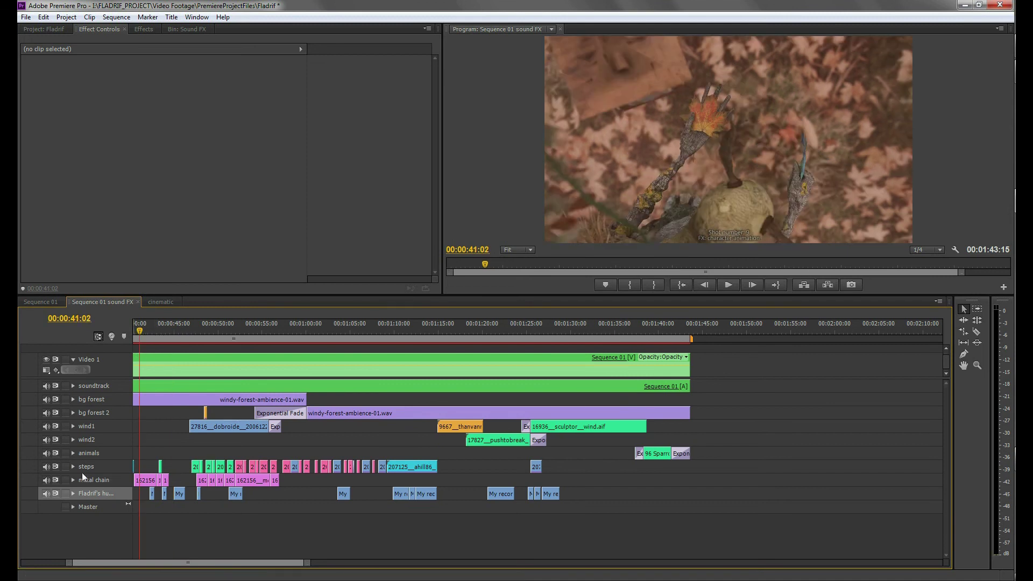
drag(220, 331, 295, 332)
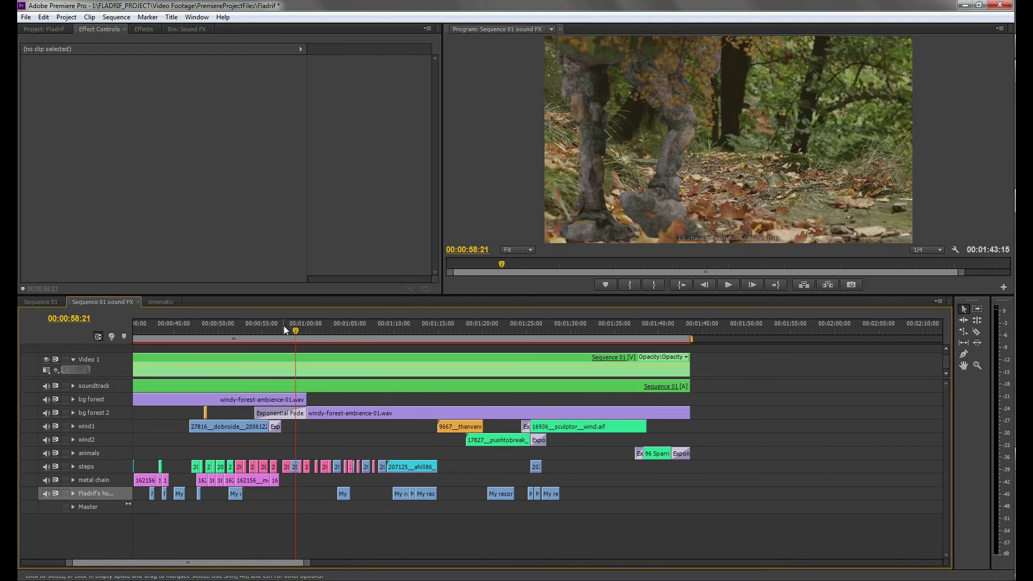
click(152, 330)
Step: Expand the Fladrif's hummss track, widen the track names, and inspect the My recording #4.wav clip at 00:00:45:09
click(73, 493)
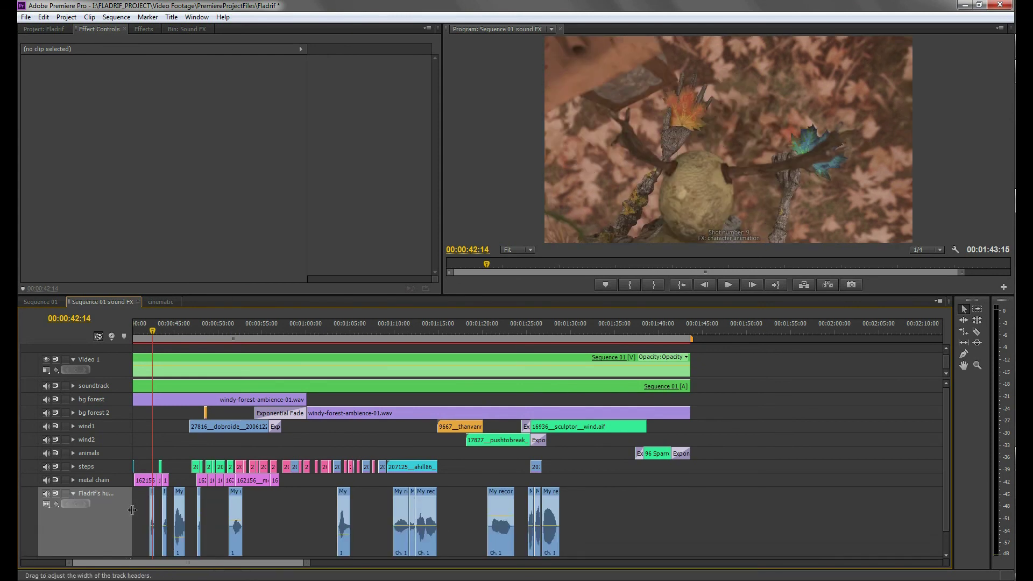
drag(171, 512, 164, 511)
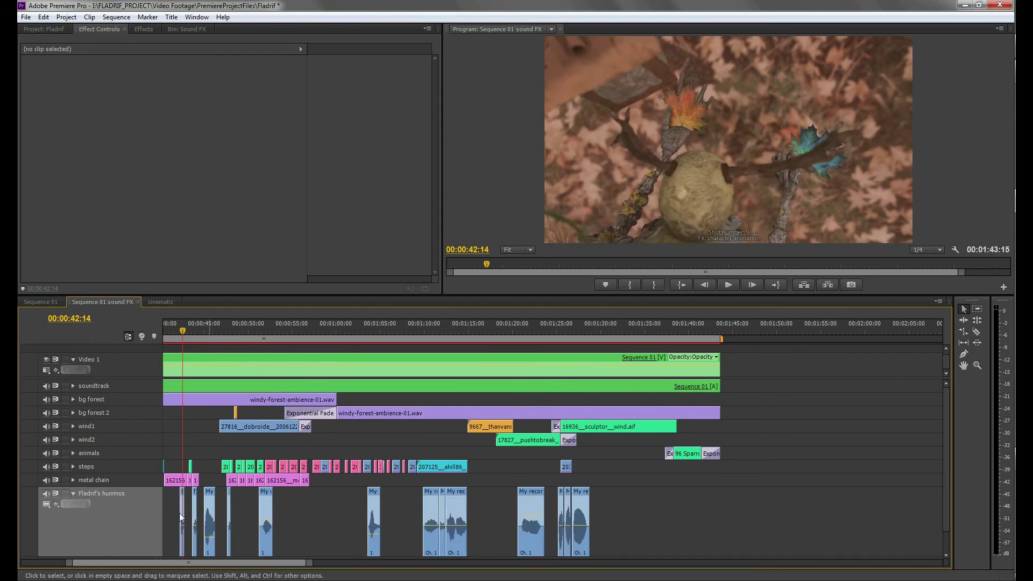
alt+scroll(207, 507, up, 3)
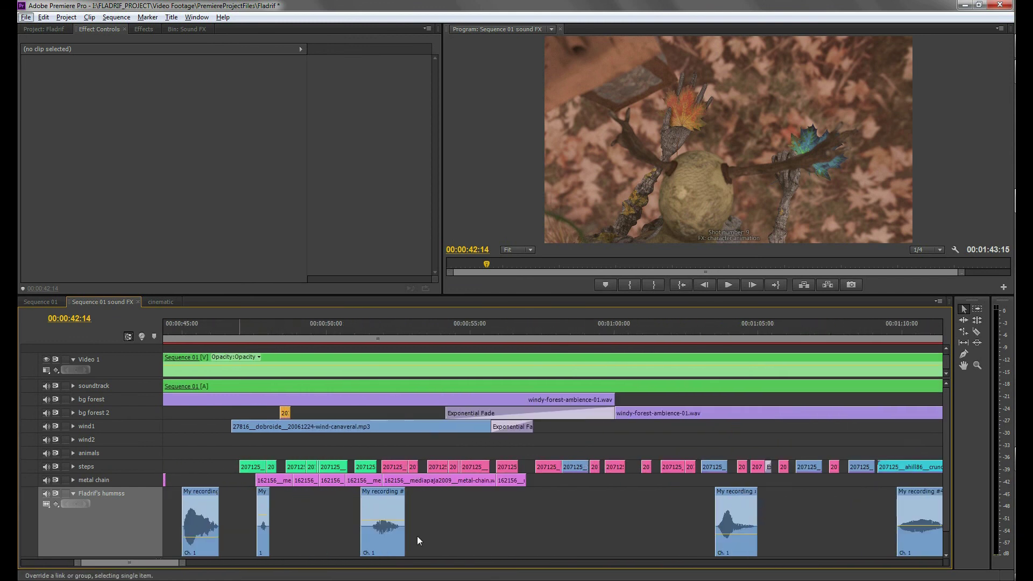
click(202, 496)
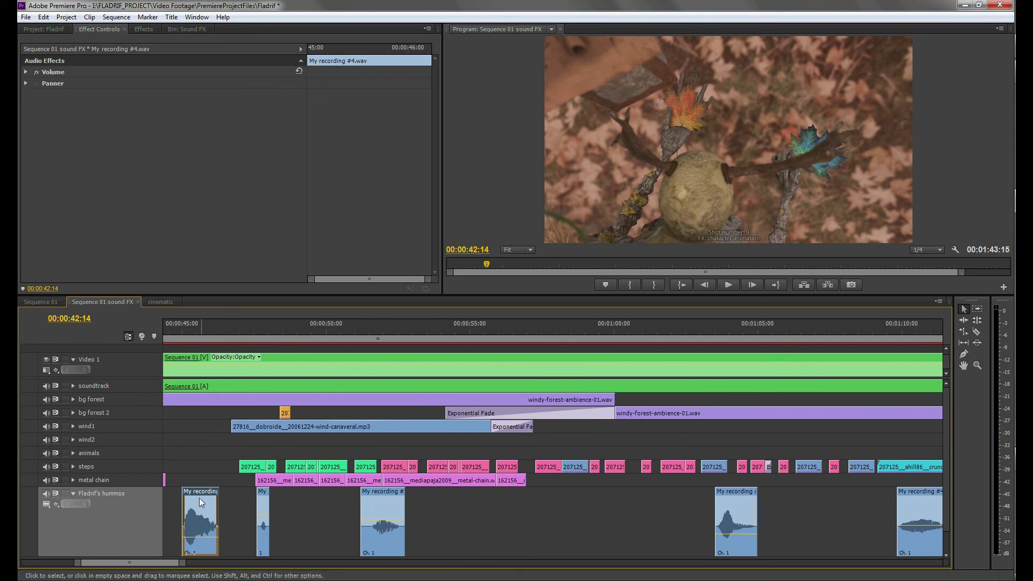
click(195, 331)
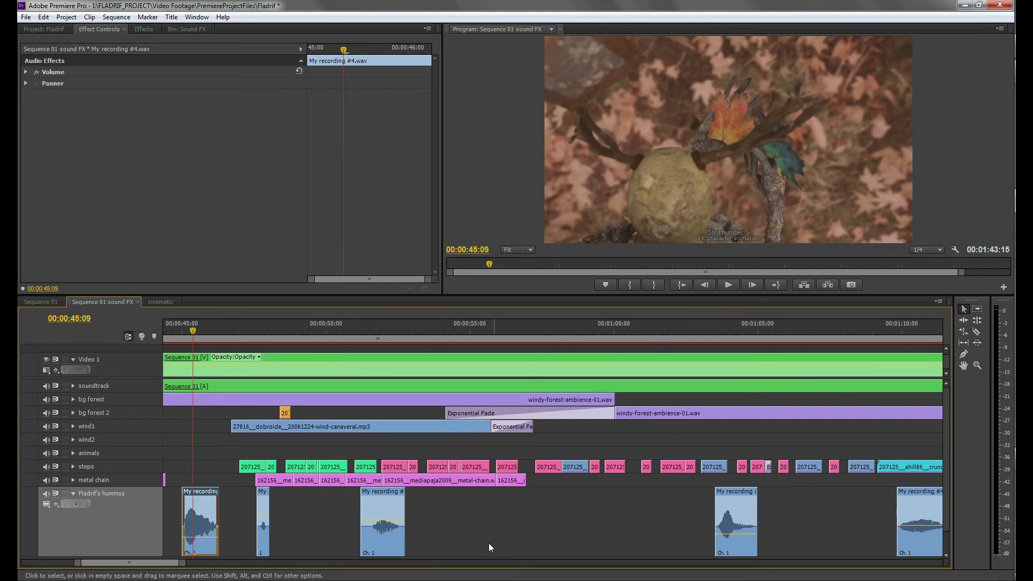
alt+scroll(638, 424, down, 3)
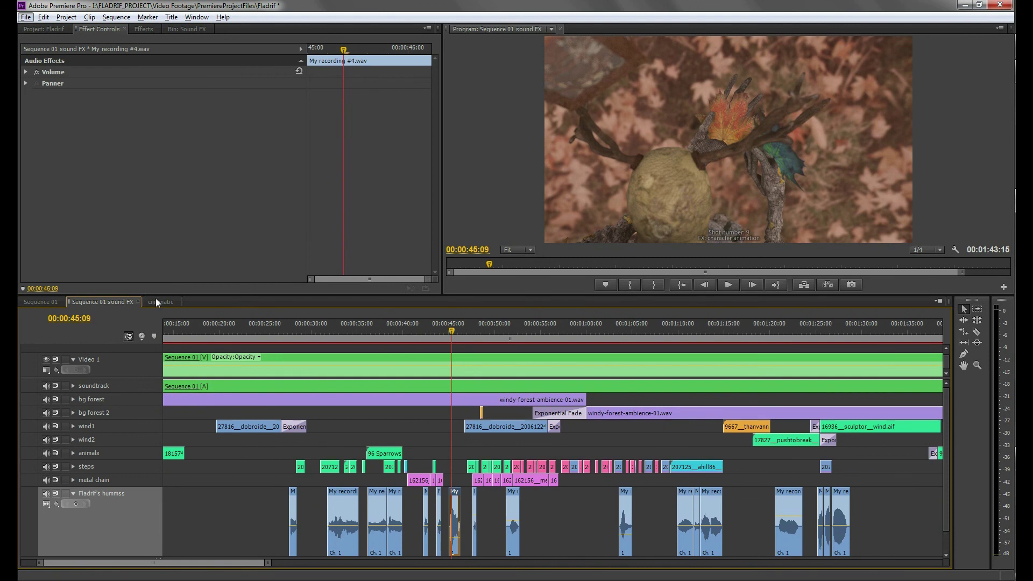
Step: Open the cinematic sequence and scrub to 00:00:35:20 to review the widescreen version of the film
click(157, 301)
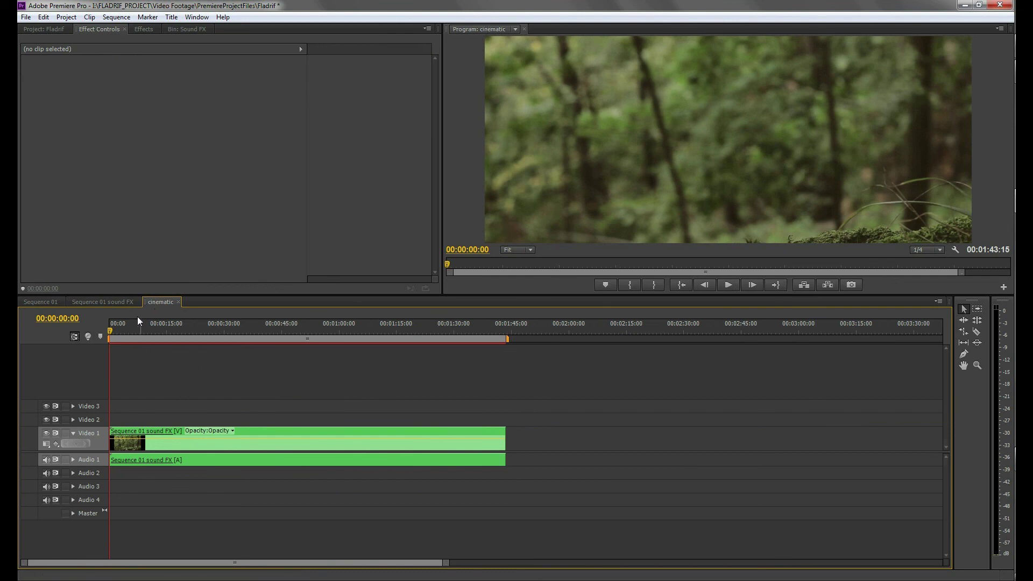
drag(121, 334, 248, 325)
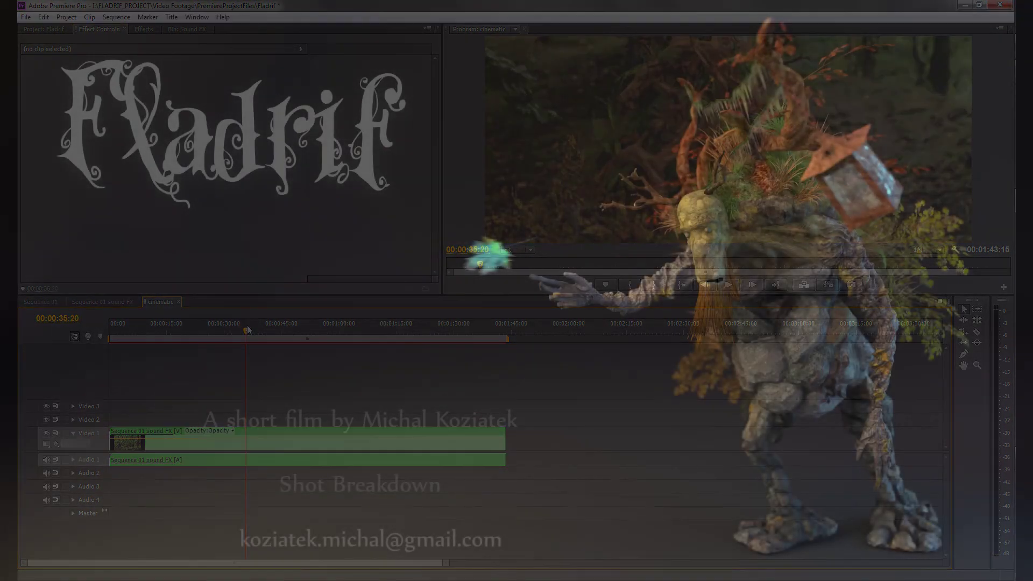